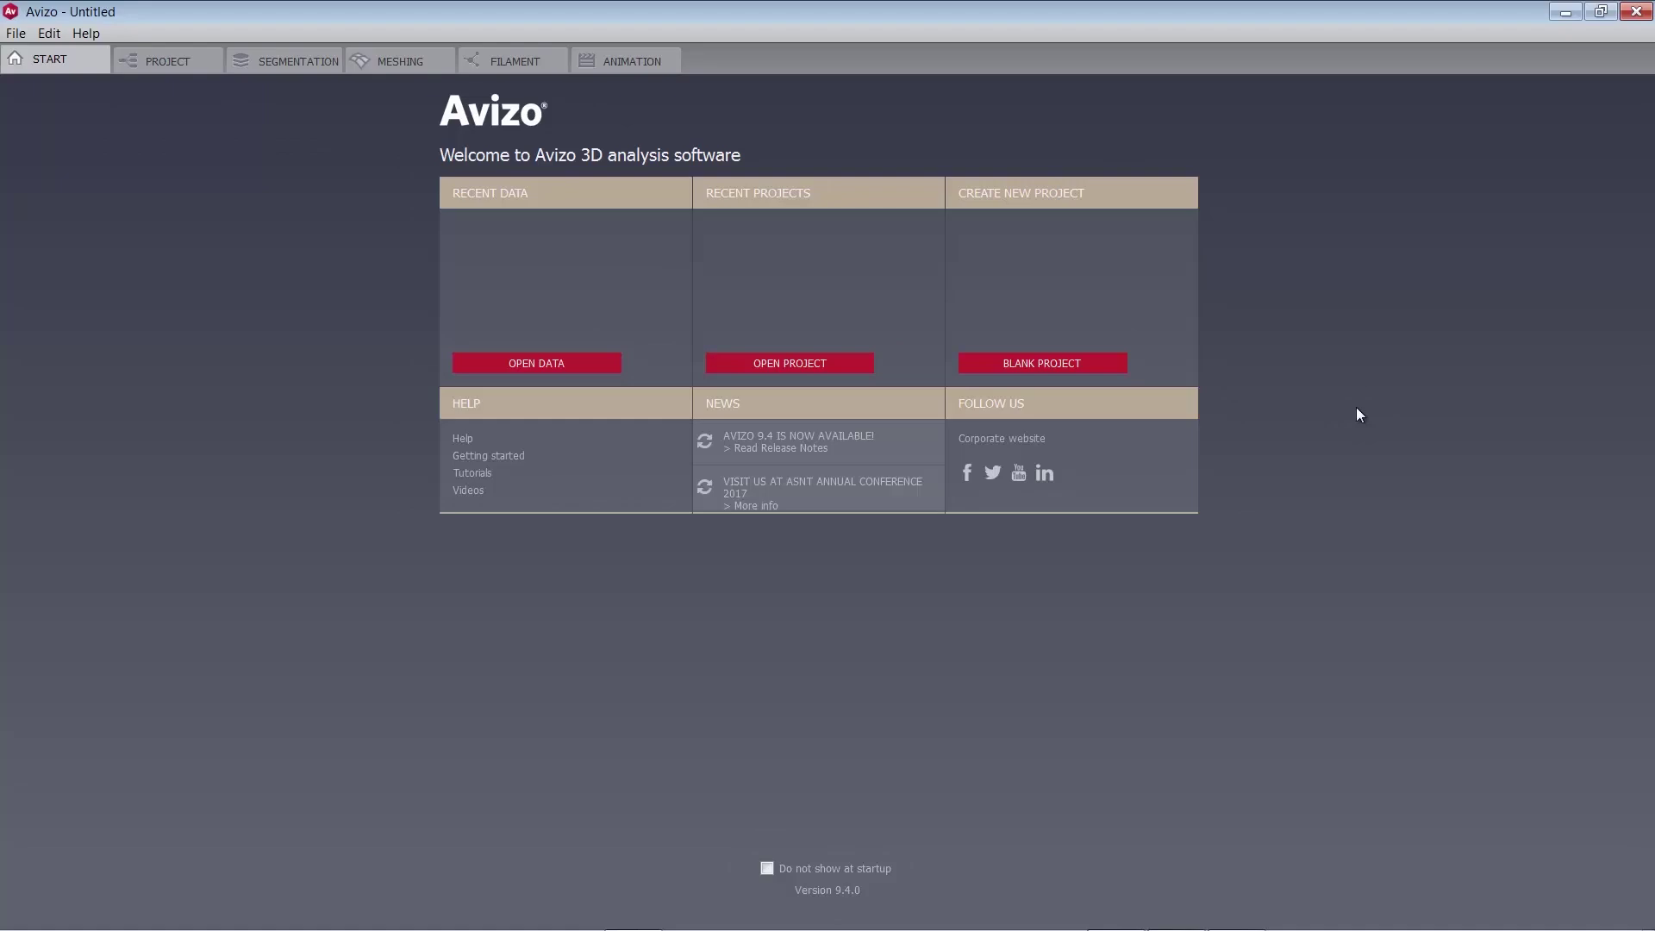
Load foam.am from the data/images/foam folder into the project.
left_click(172, 57)
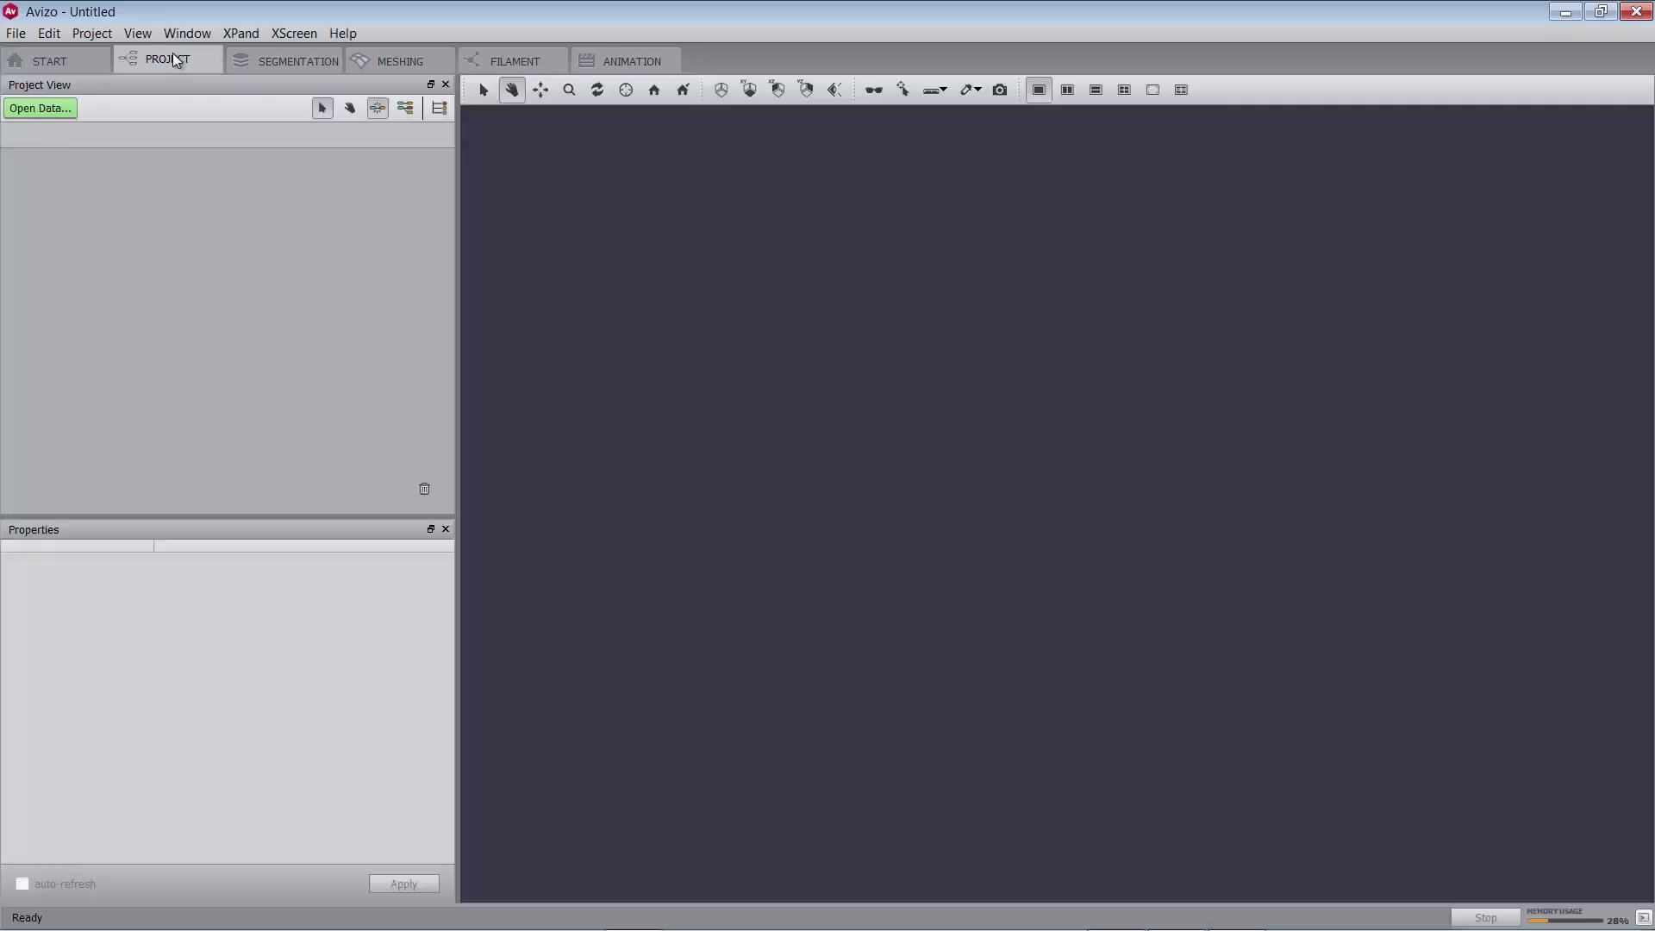
left_click(57, 111)
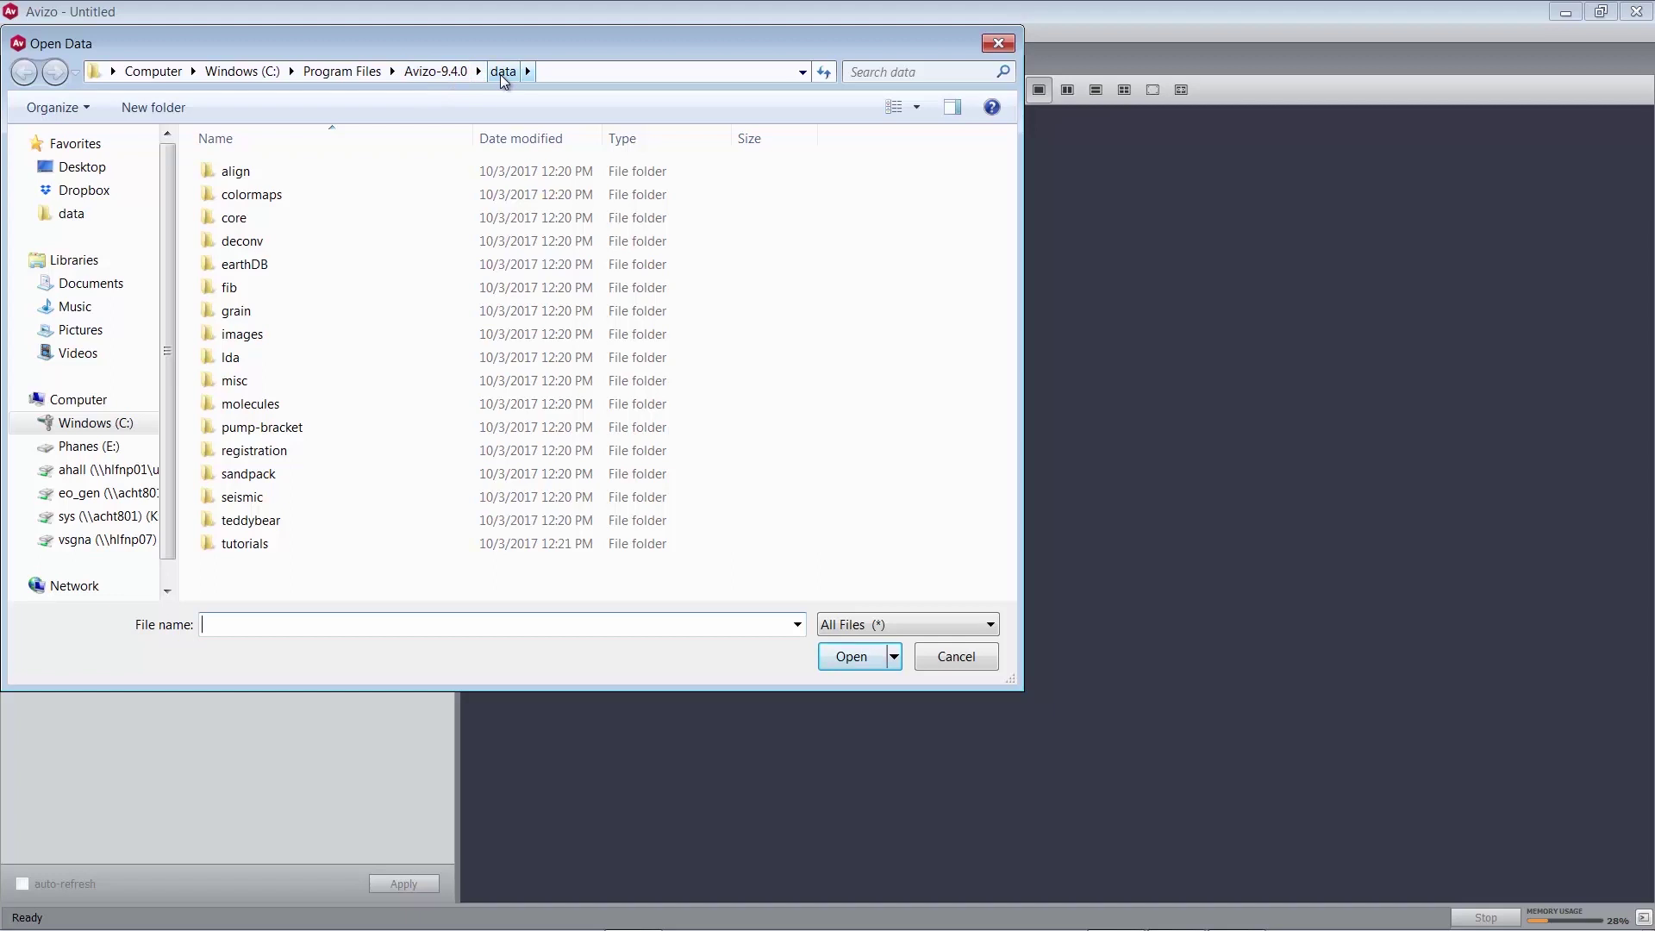
double_click(243, 335)
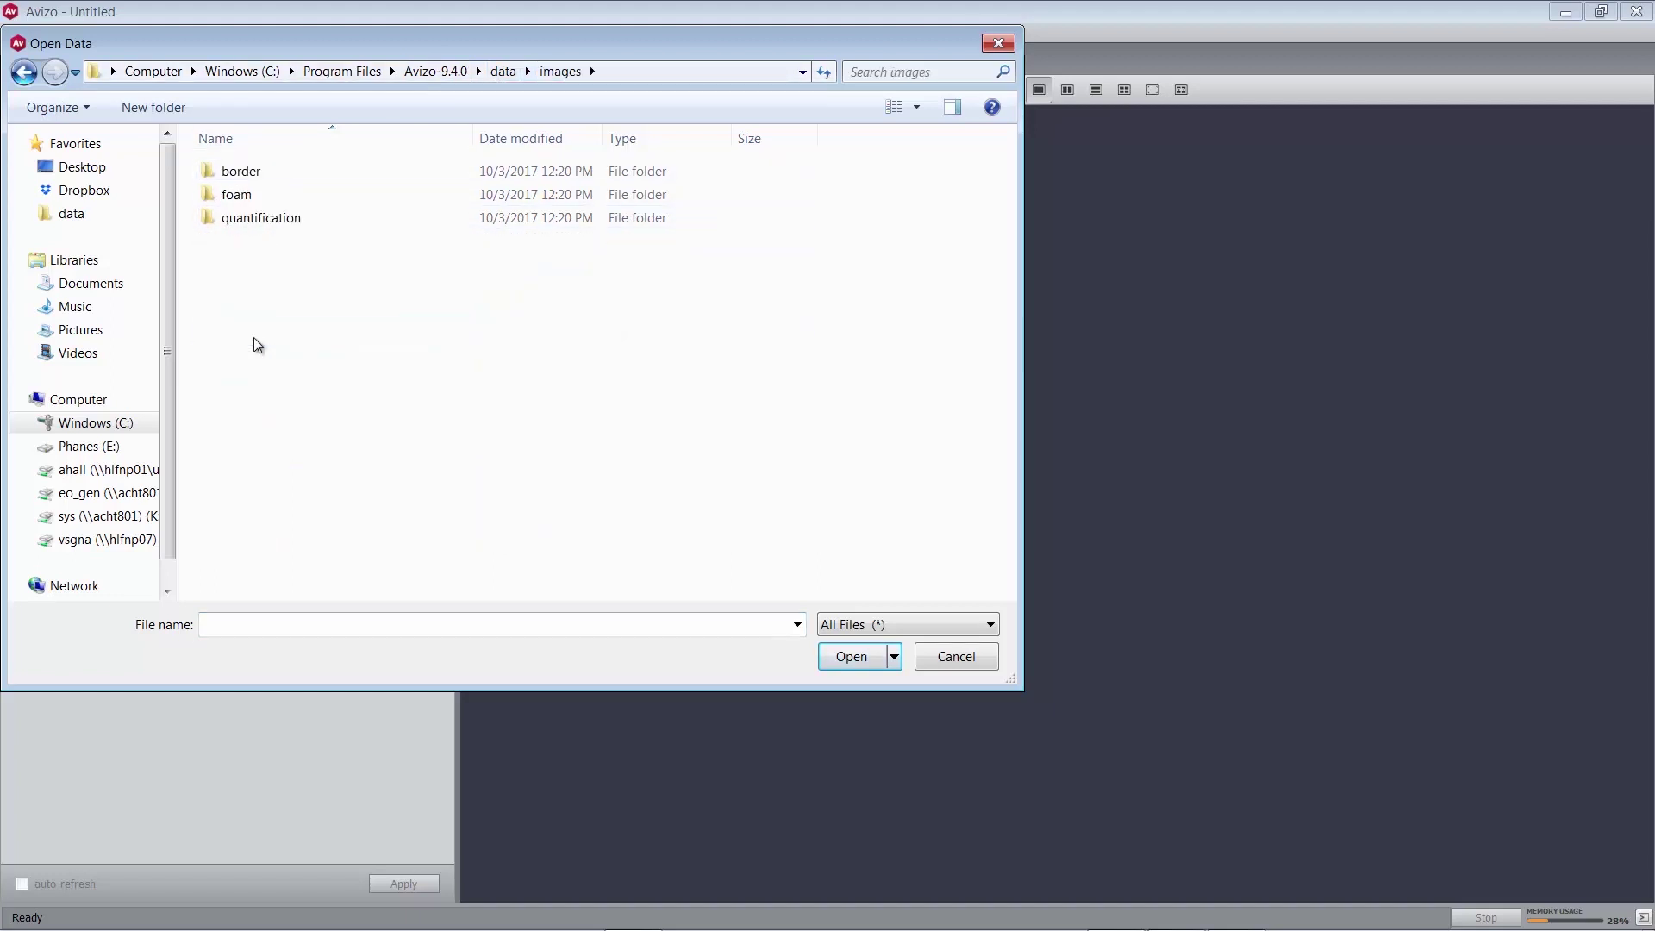
double_click(258, 197)
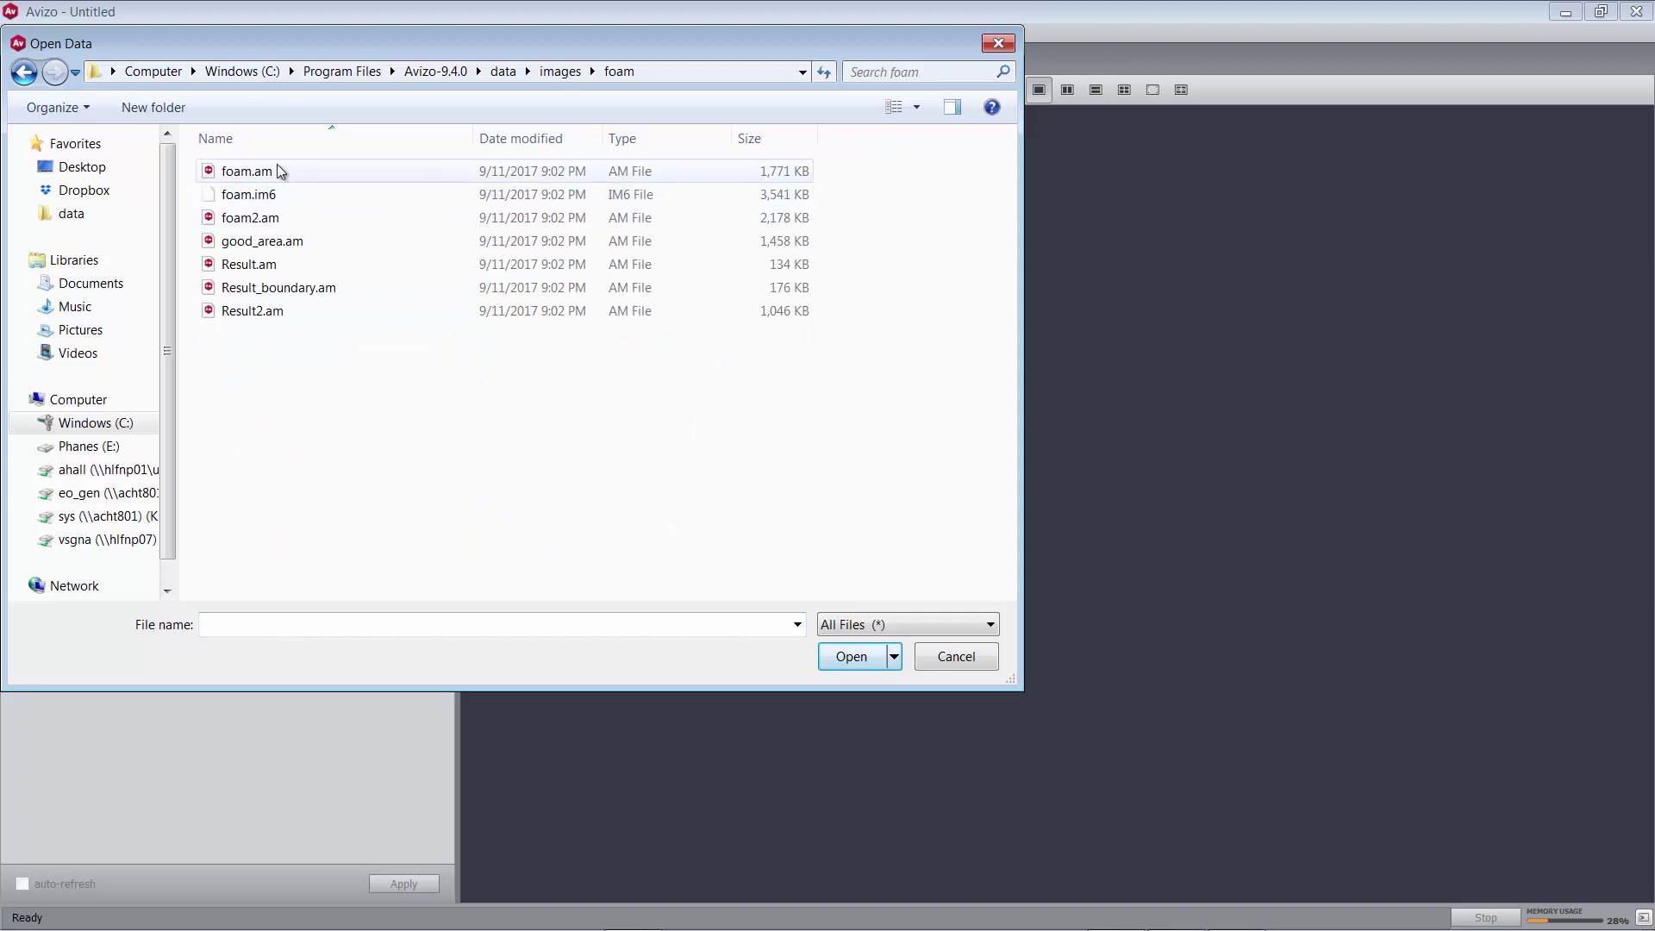
left_click(278, 168)
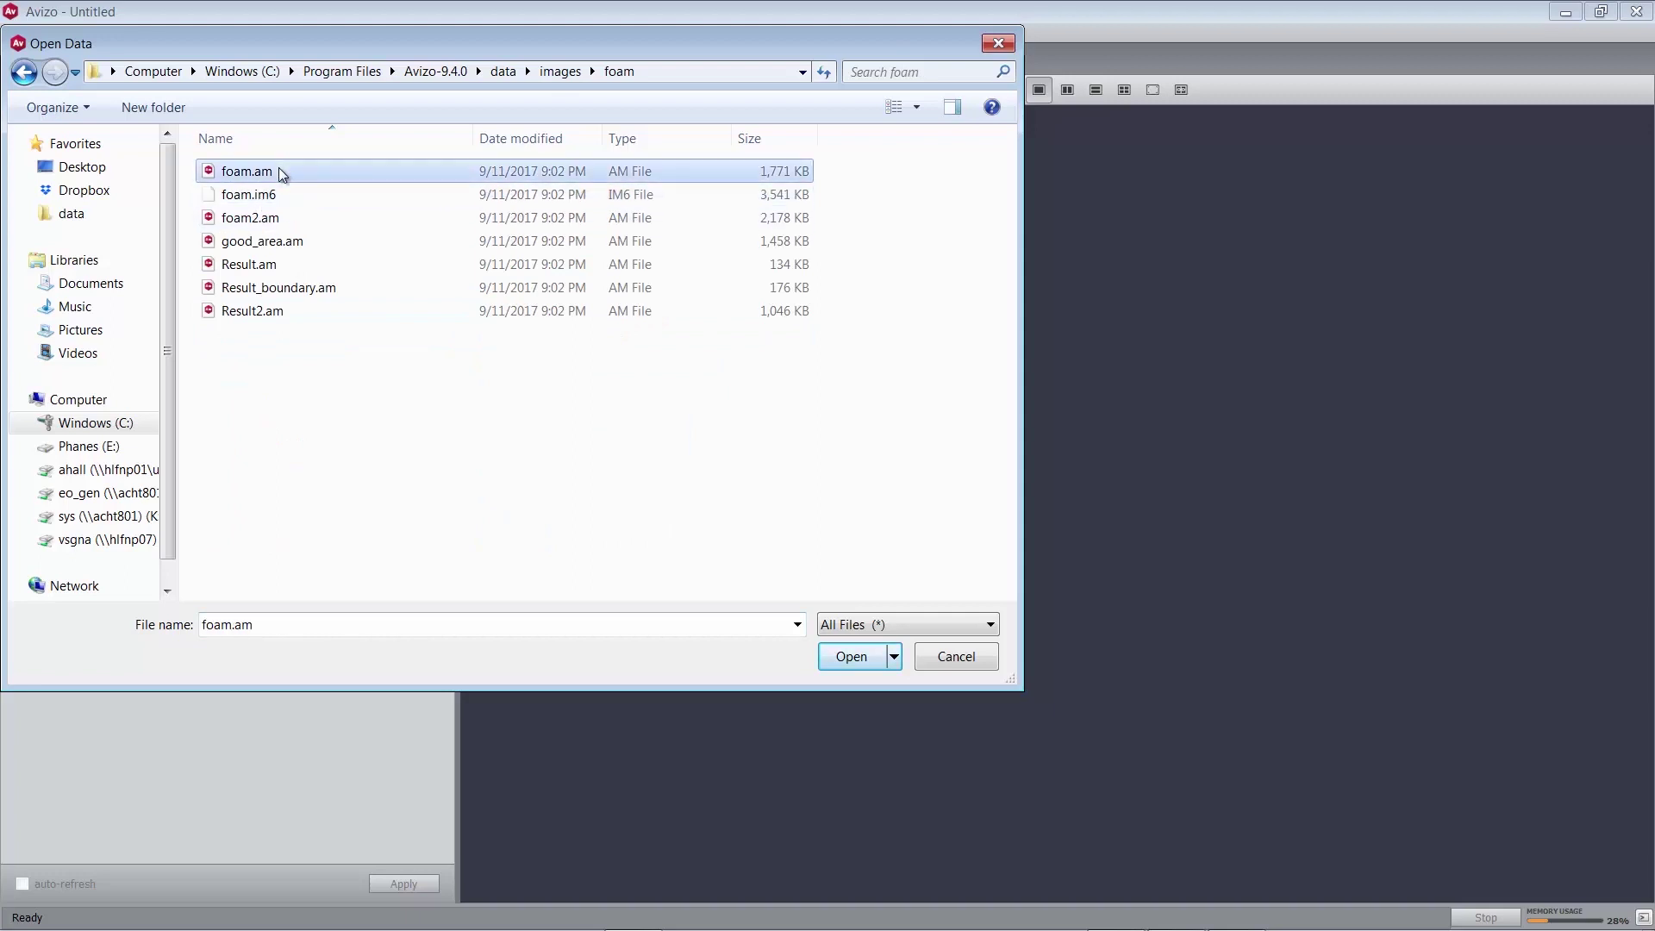
left_click(837, 665)
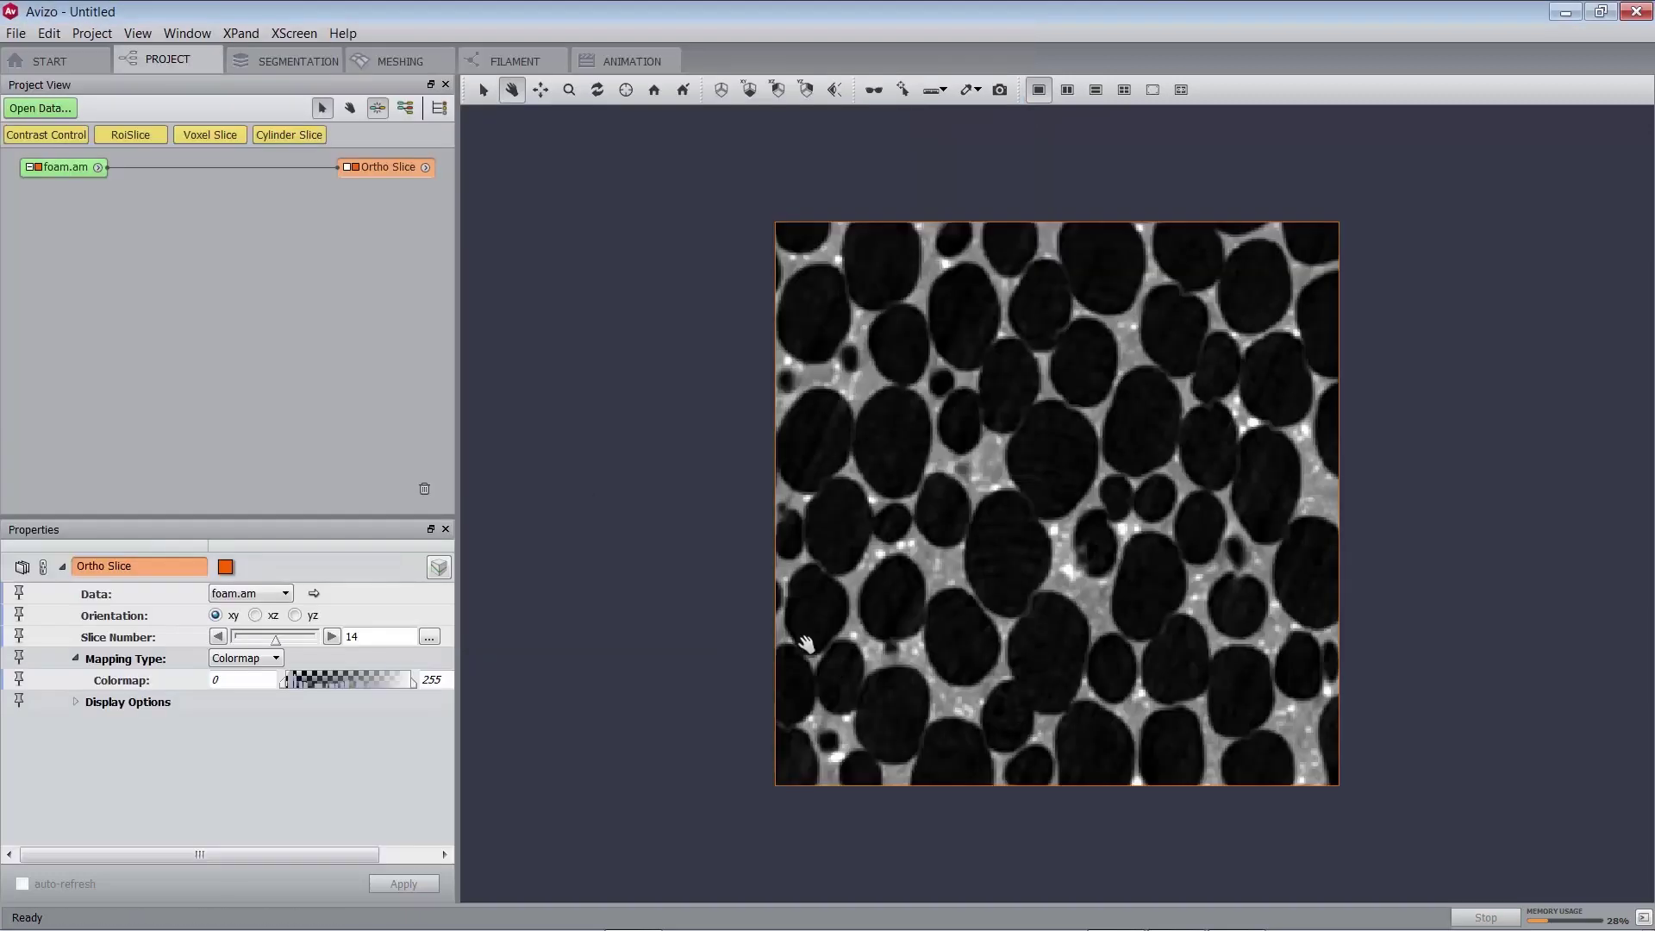
Add two more Ortho Slice display modules to foam.am.
left_click(65, 169)
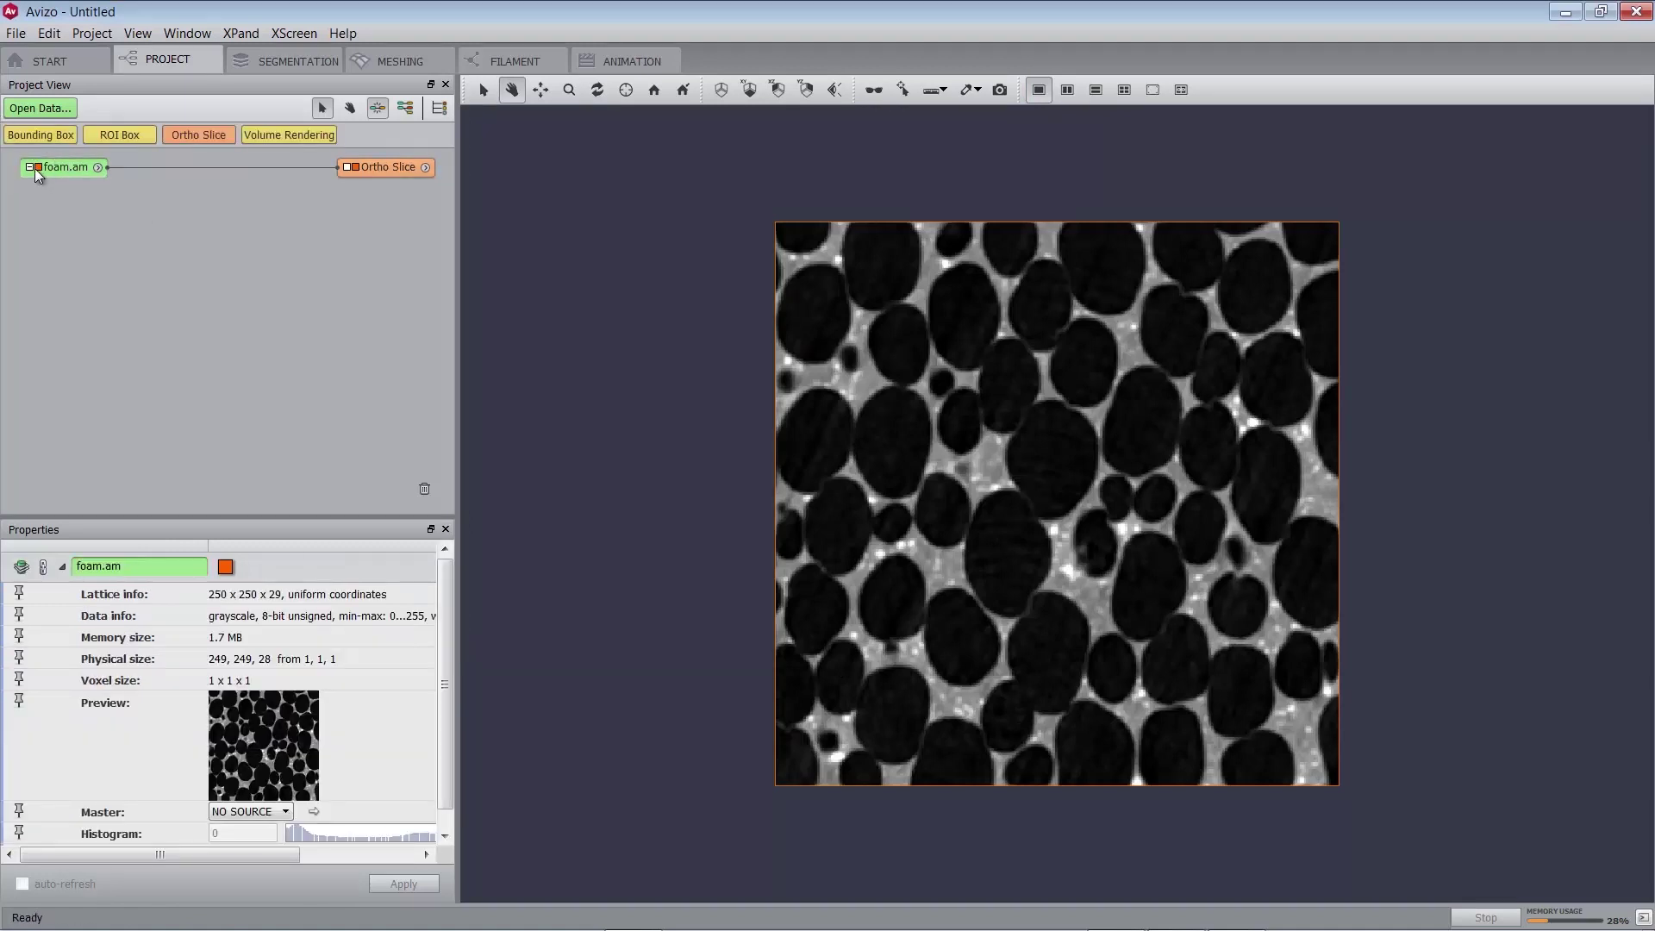
right_click(69, 171)
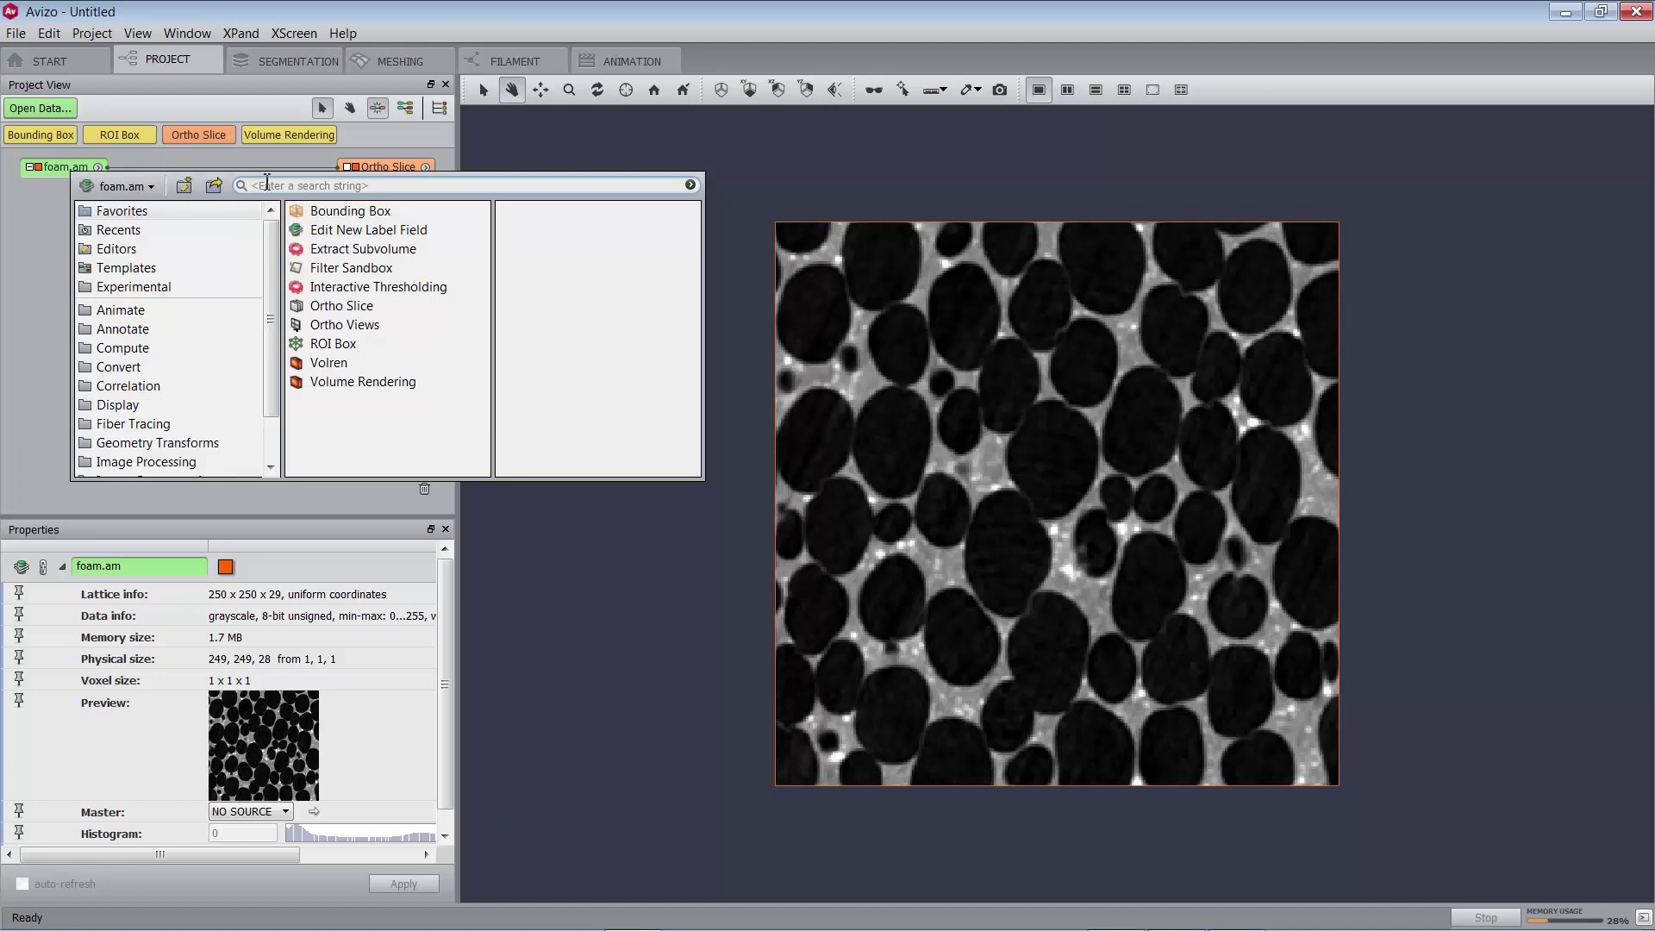
left_click(129, 405)
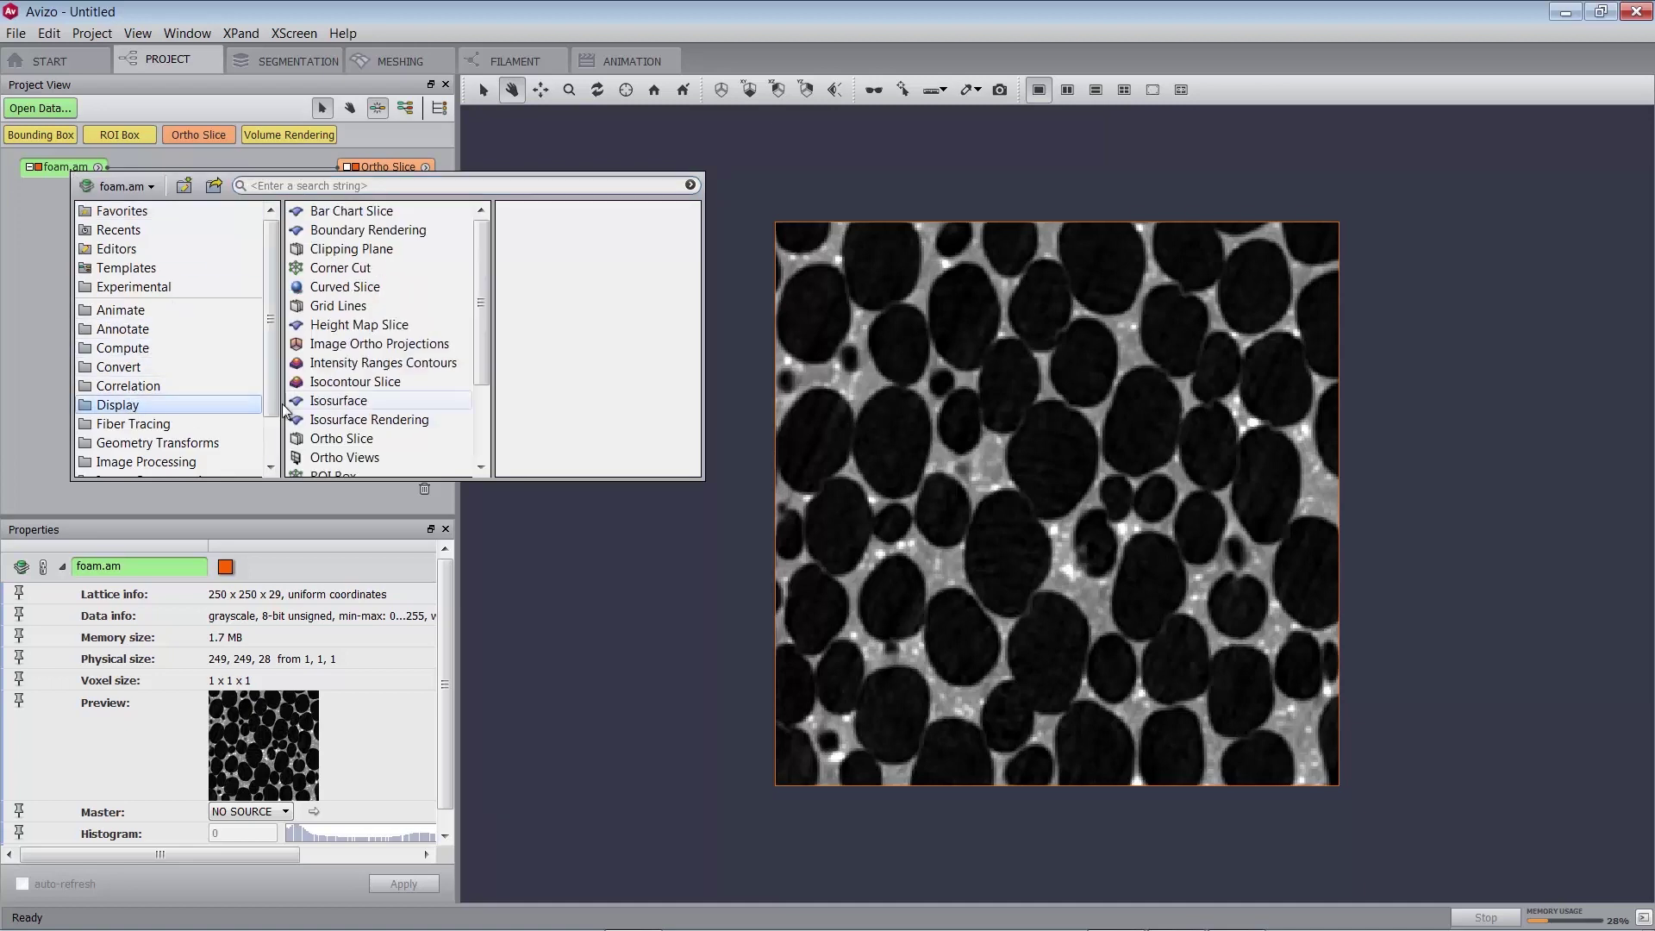
left_click(336, 438)
double_click(336, 438)
right_click(75, 162)
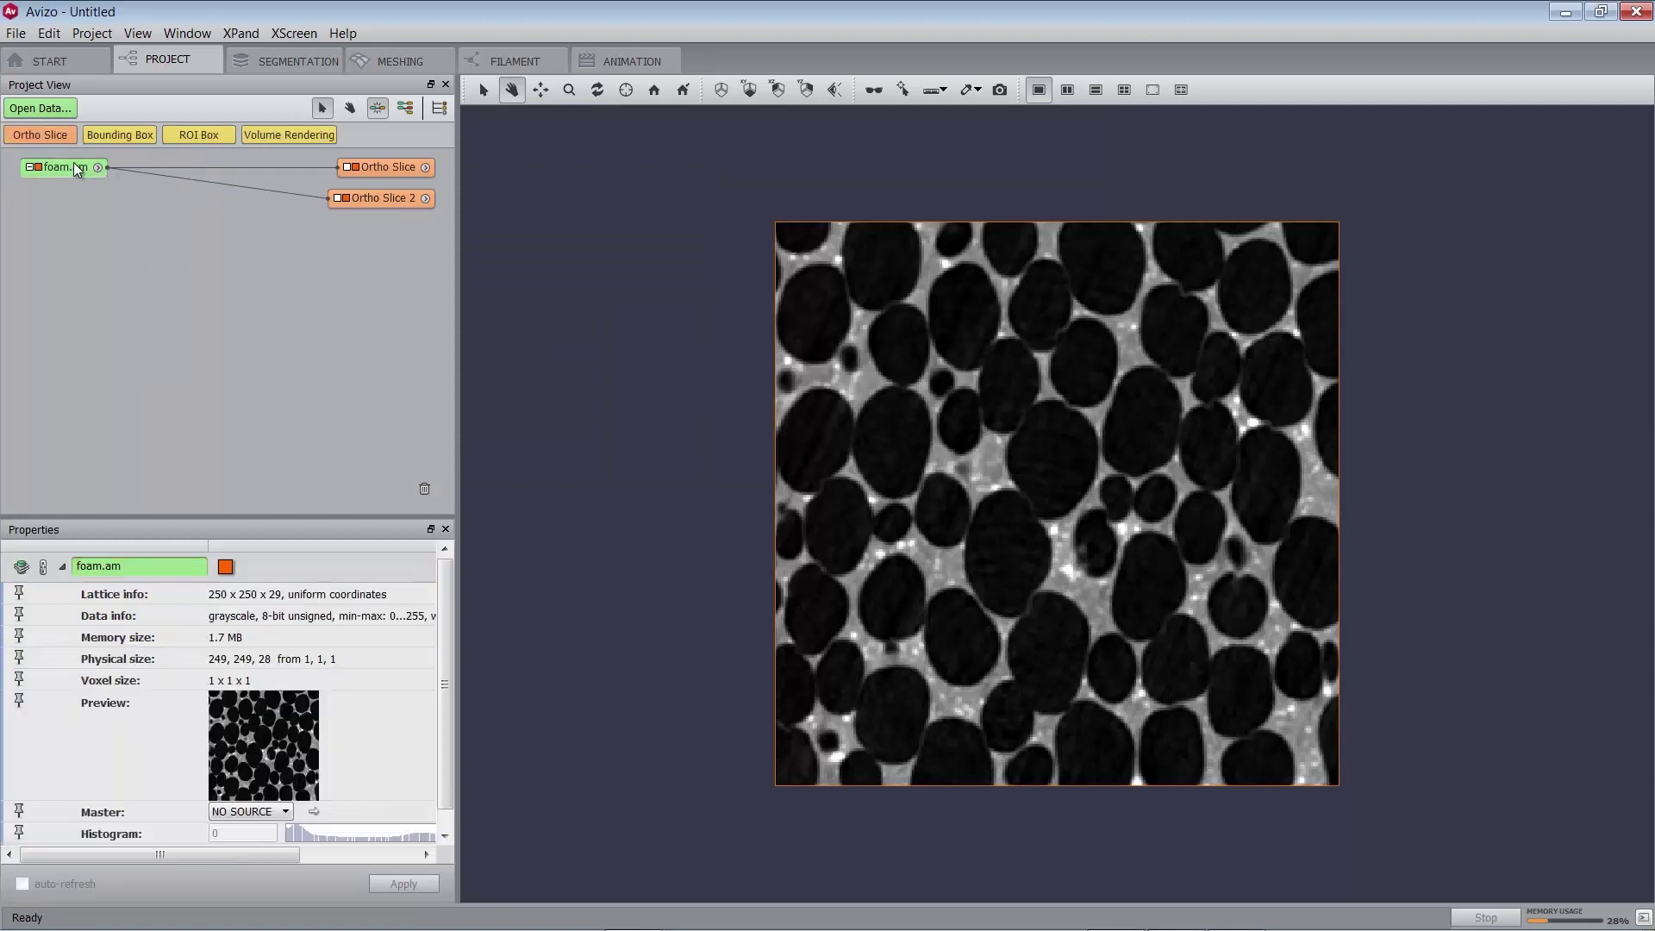
left_click(345, 430)
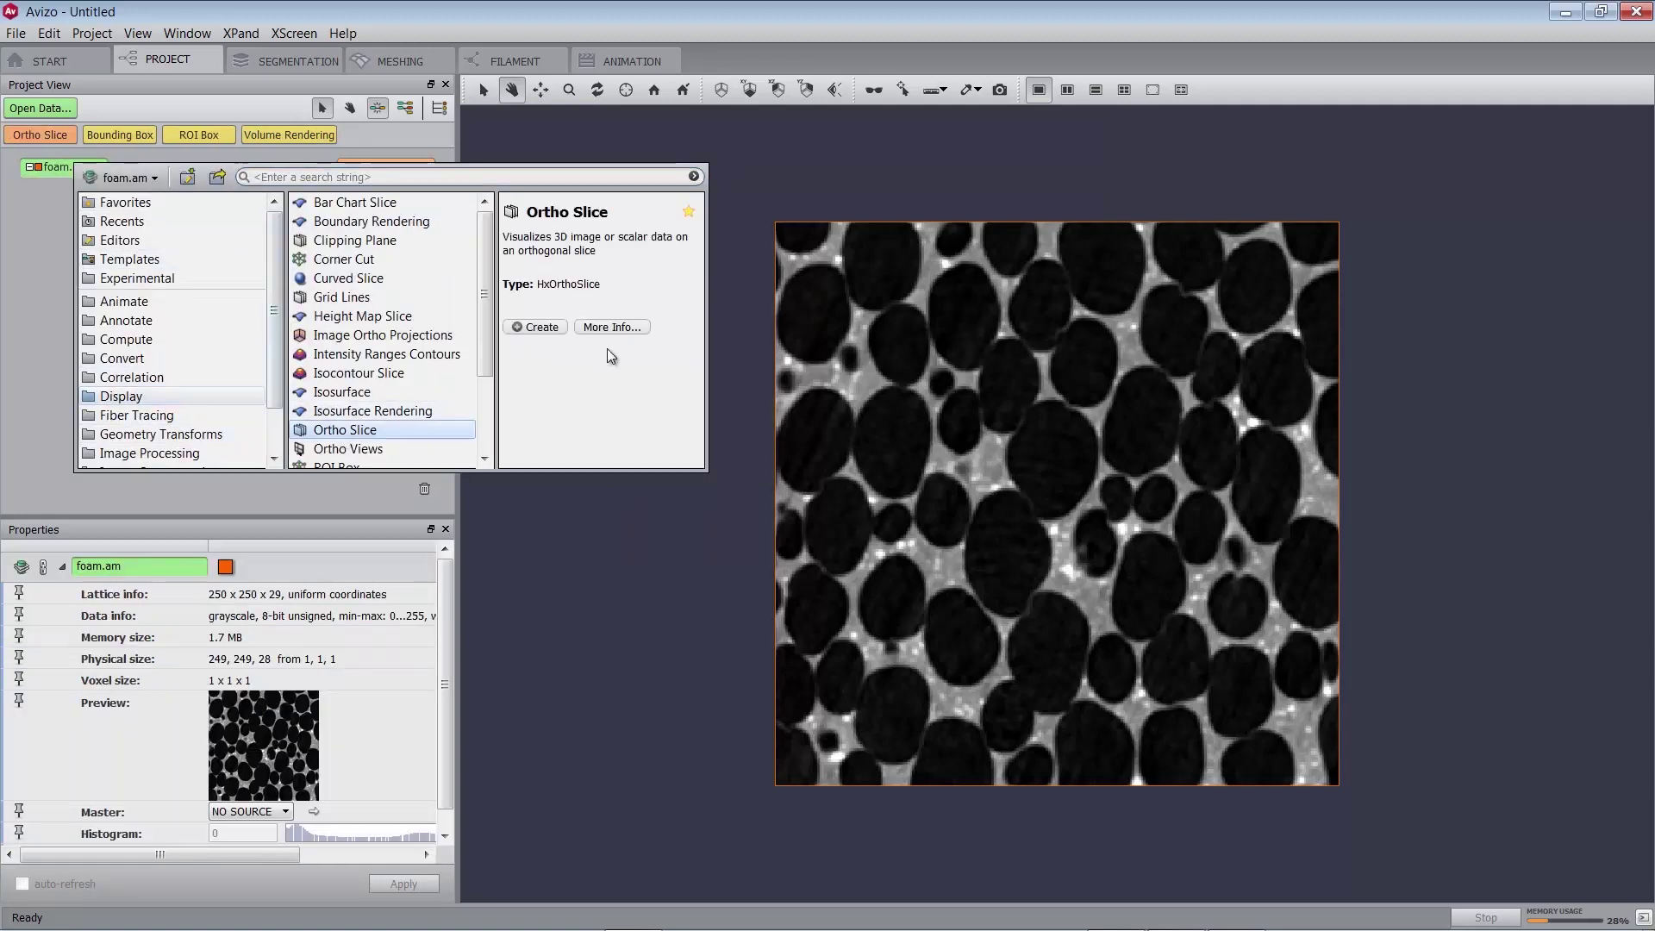
left_click(535, 333)
Orient the second slice to xz and the third to yz, then tilt the view into 3-D.
left_click(380, 169)
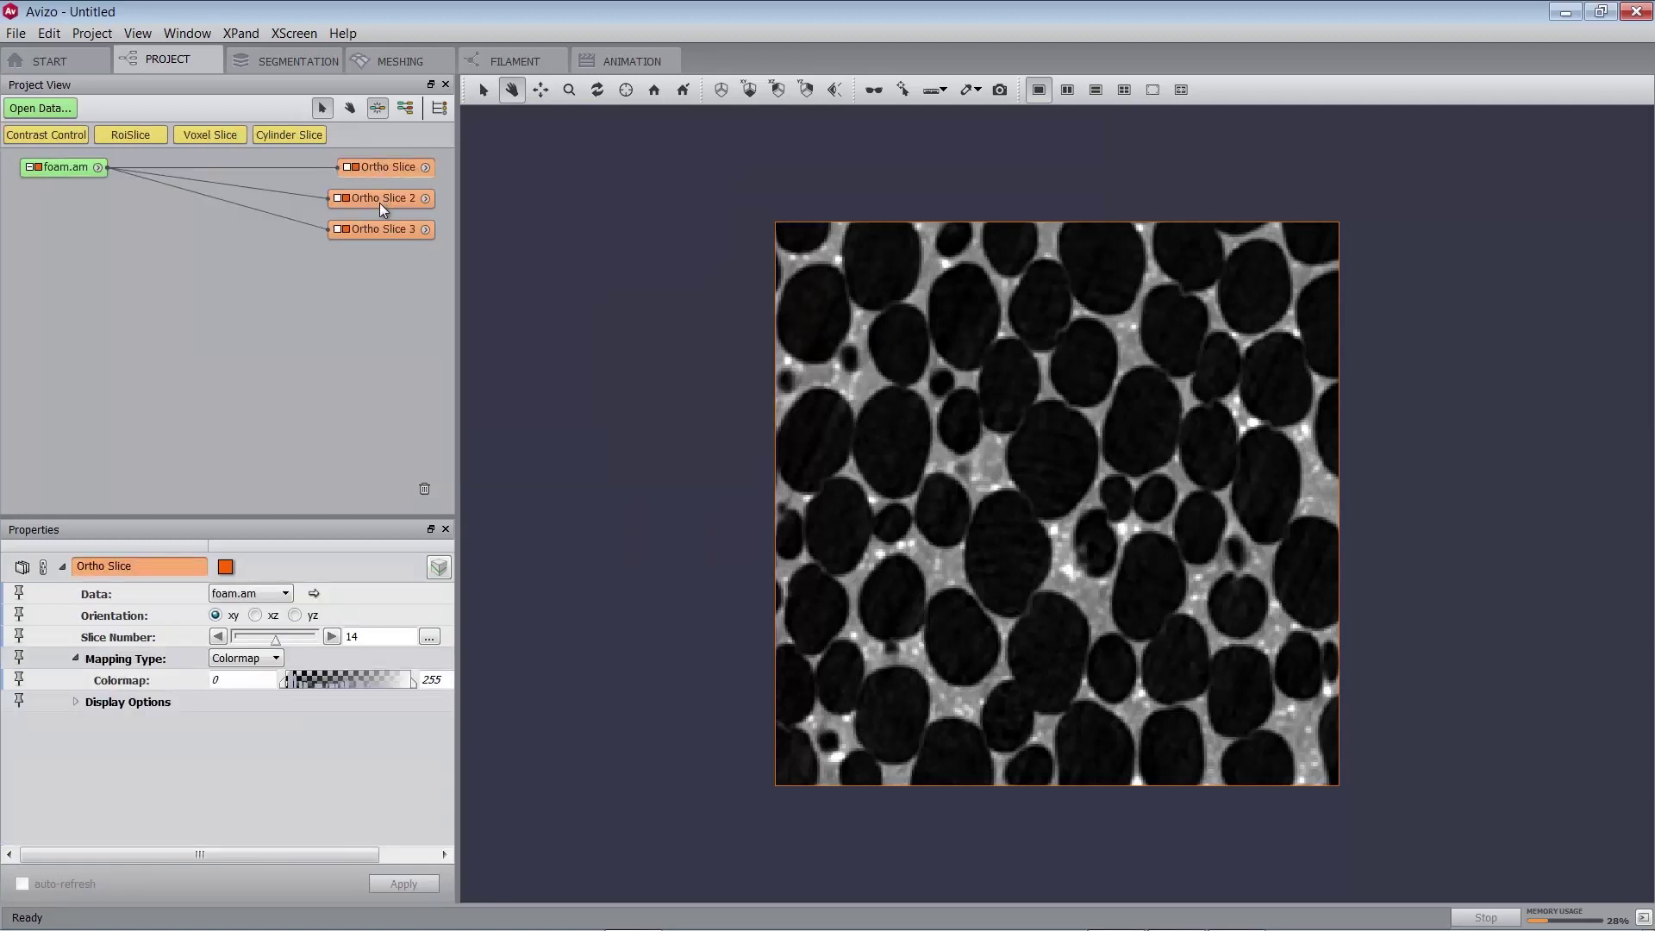
left_click(385, 199)
left_click(256, 614)
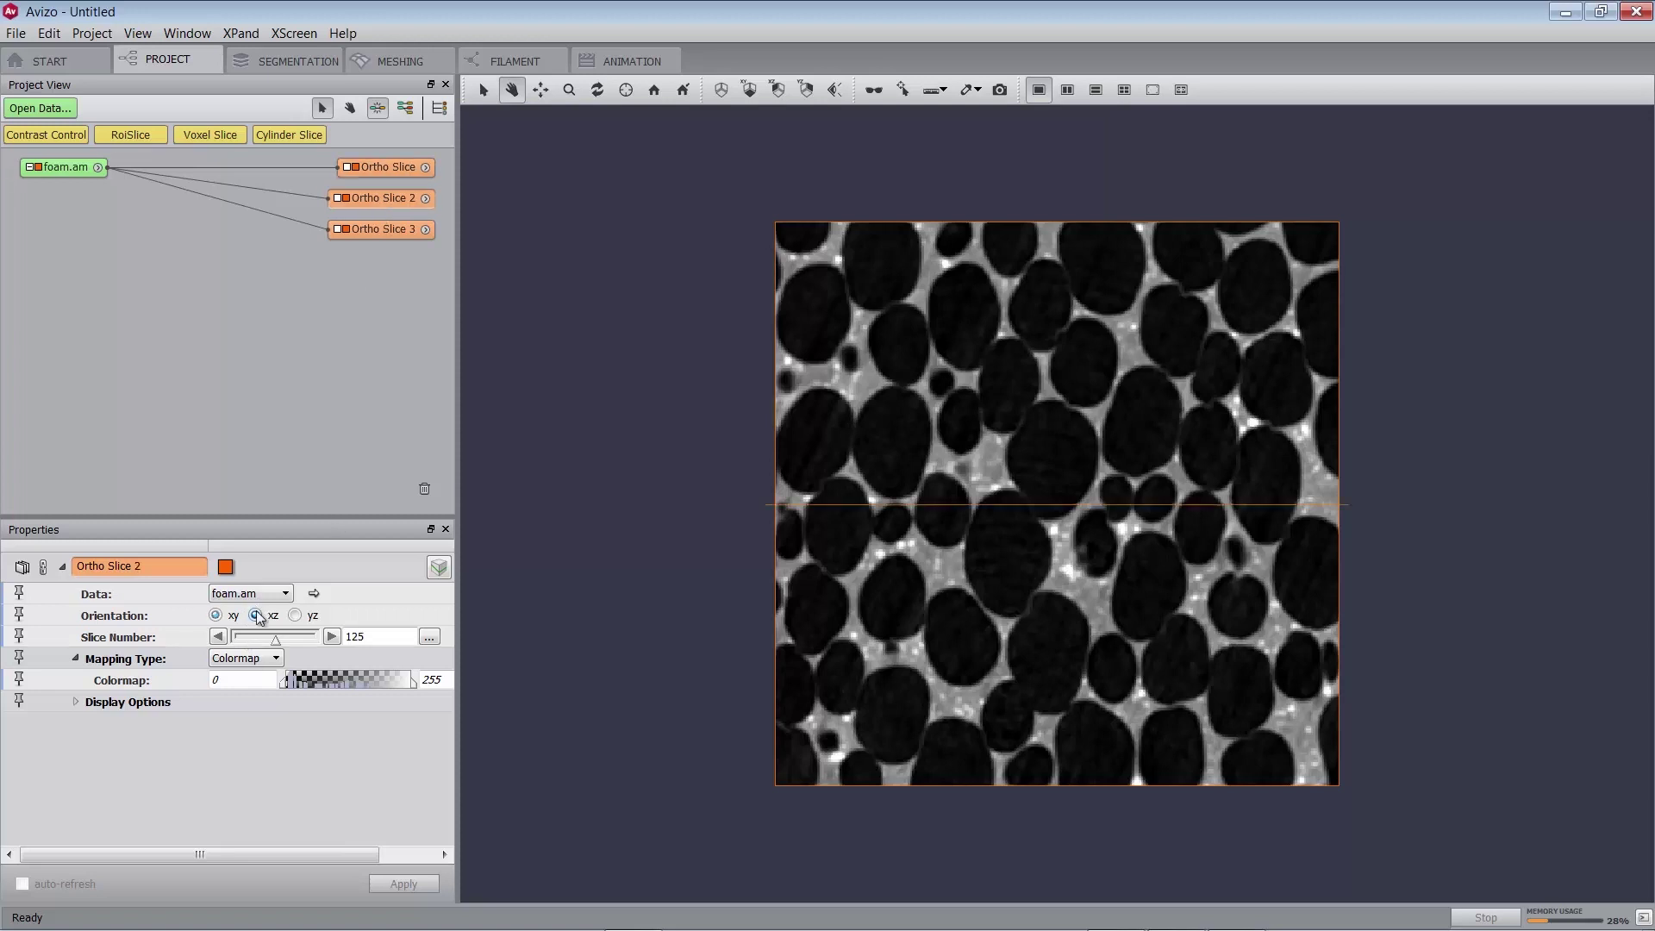
left_click(382, 229)
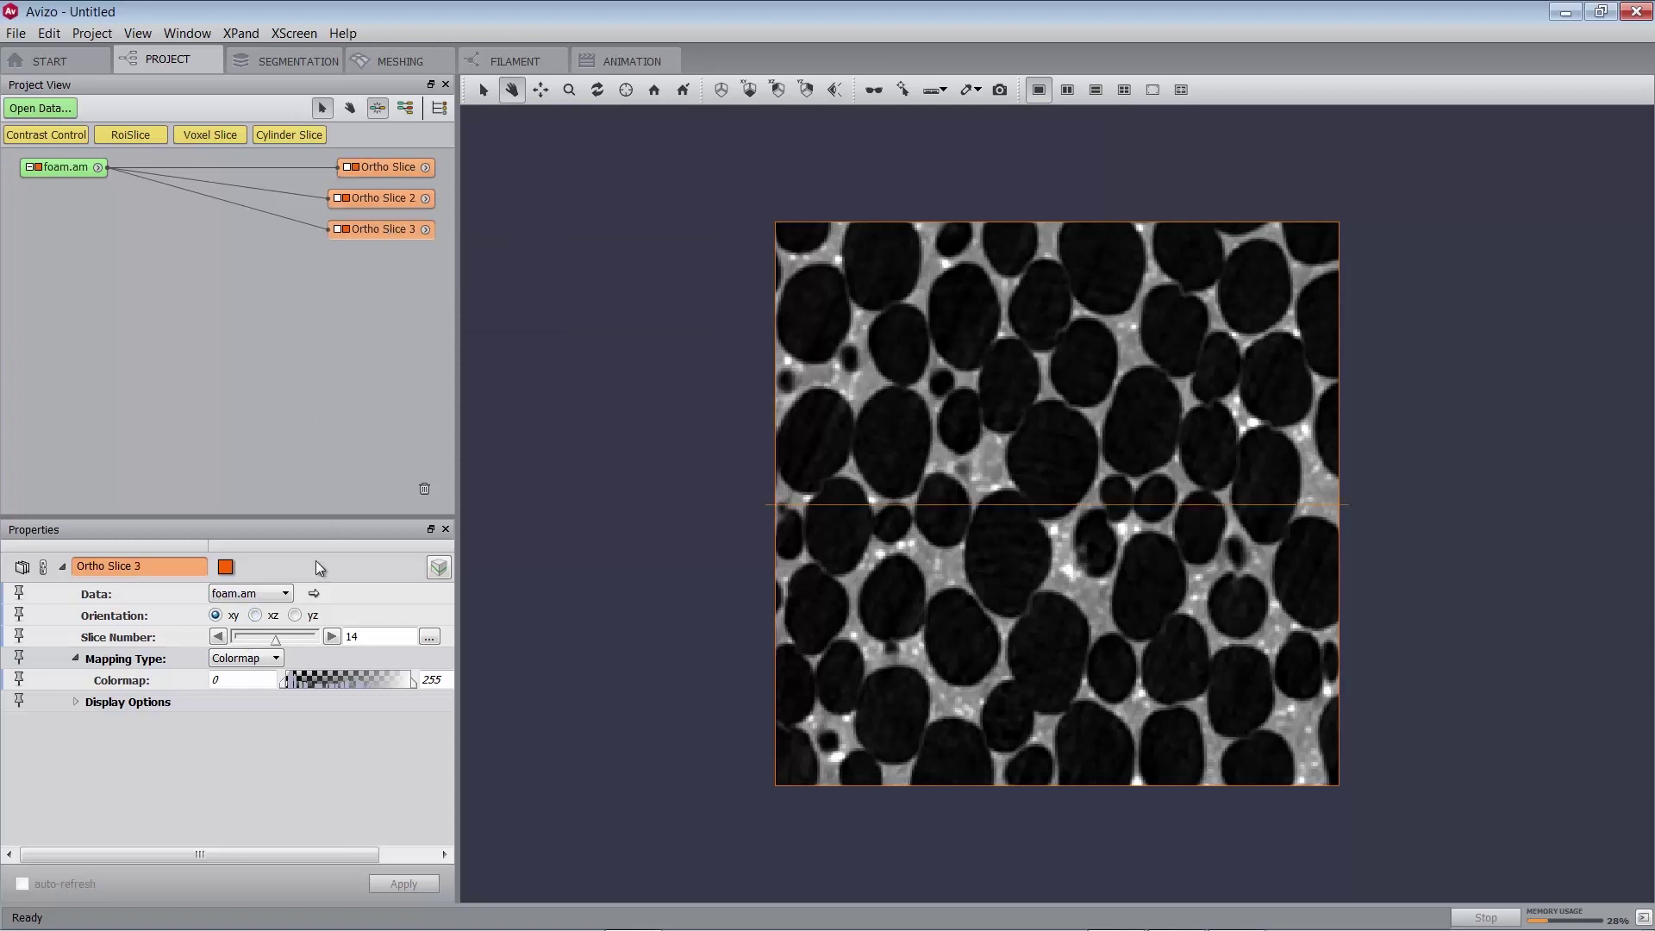
left_click(294, 616)
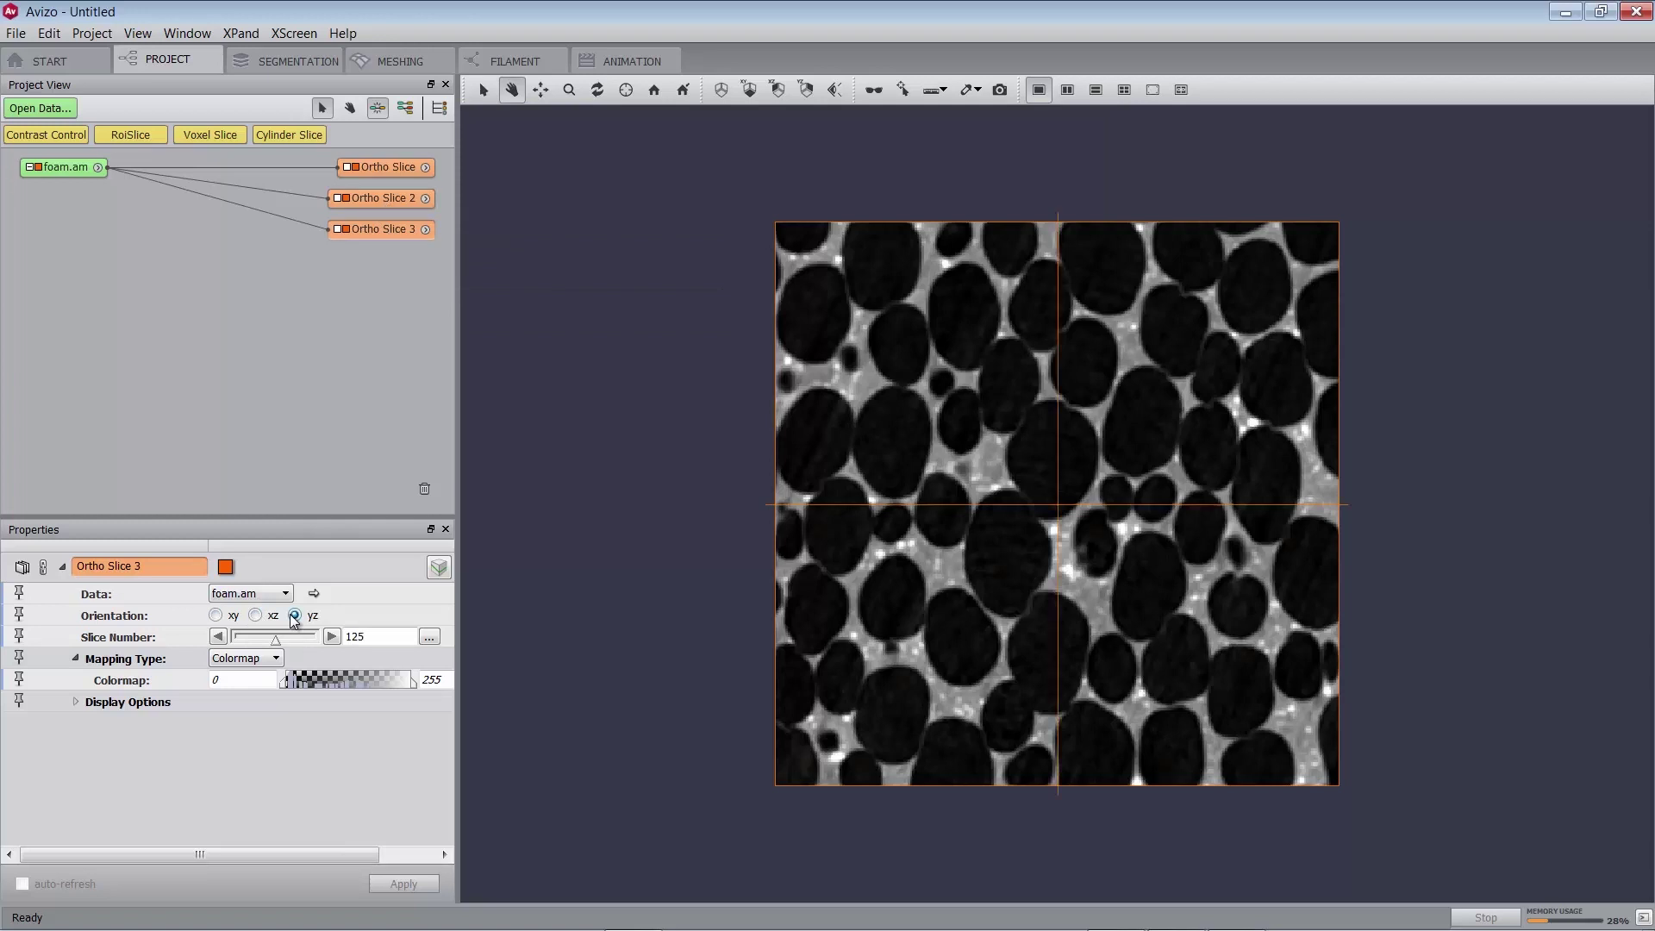
left_click_drag(1104, 643, 1193, 359)
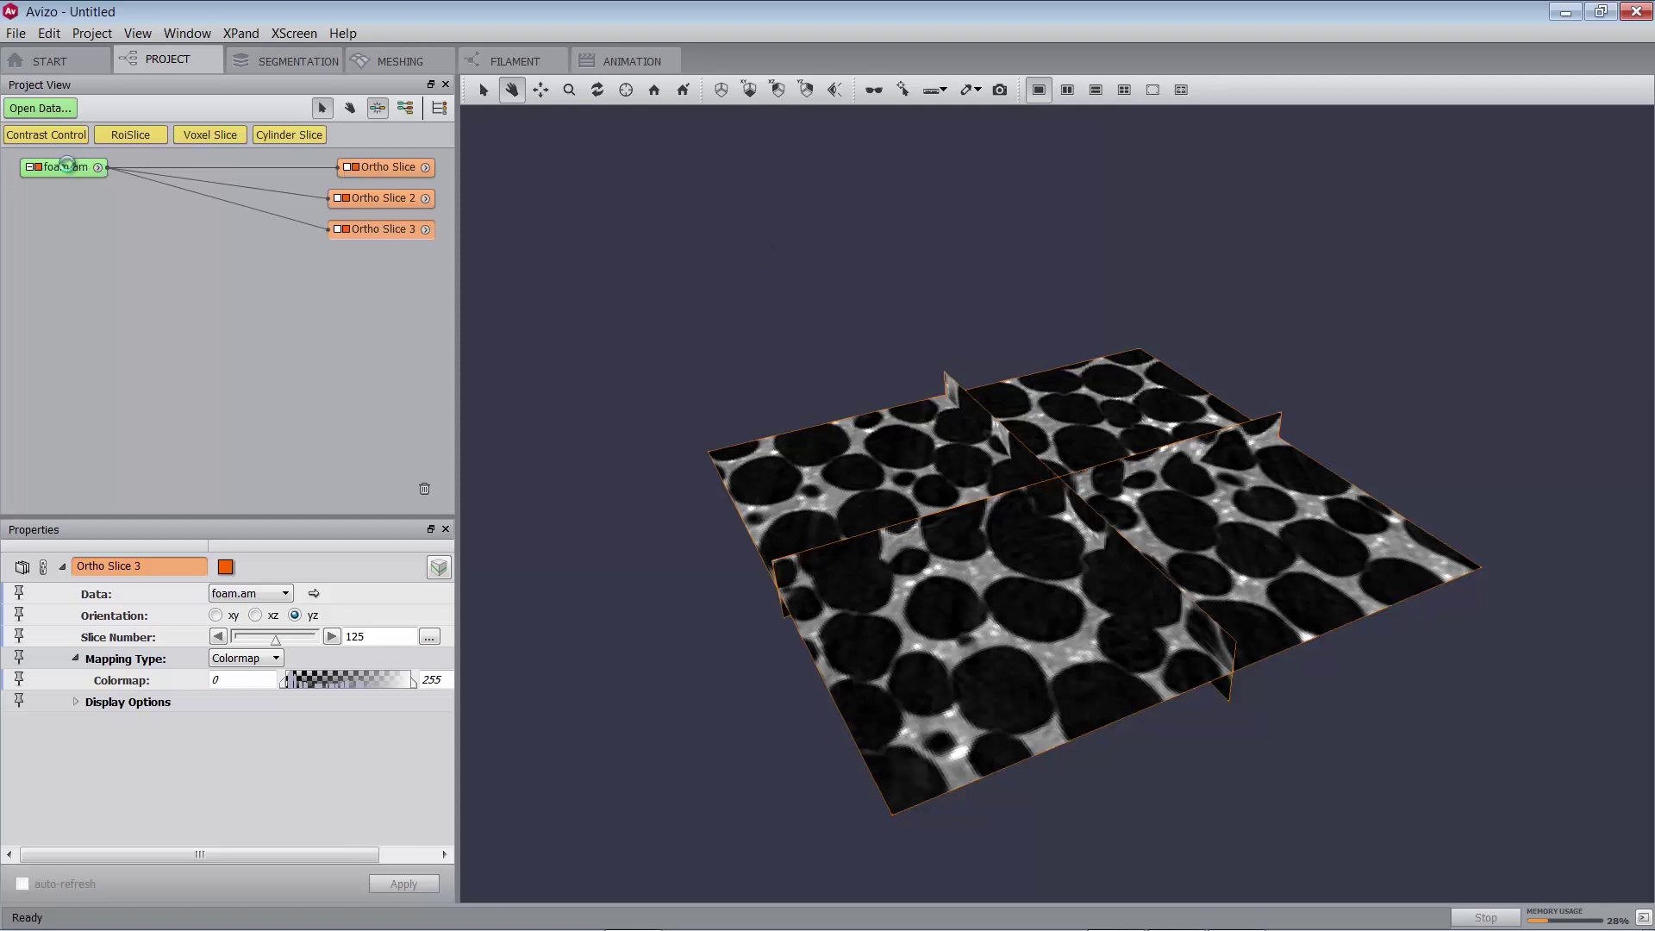
Apply a Median Filter with 3D interpretation to foam.am, creating foam.filtered.
left_click(69, 167)
right_click(67, 164)
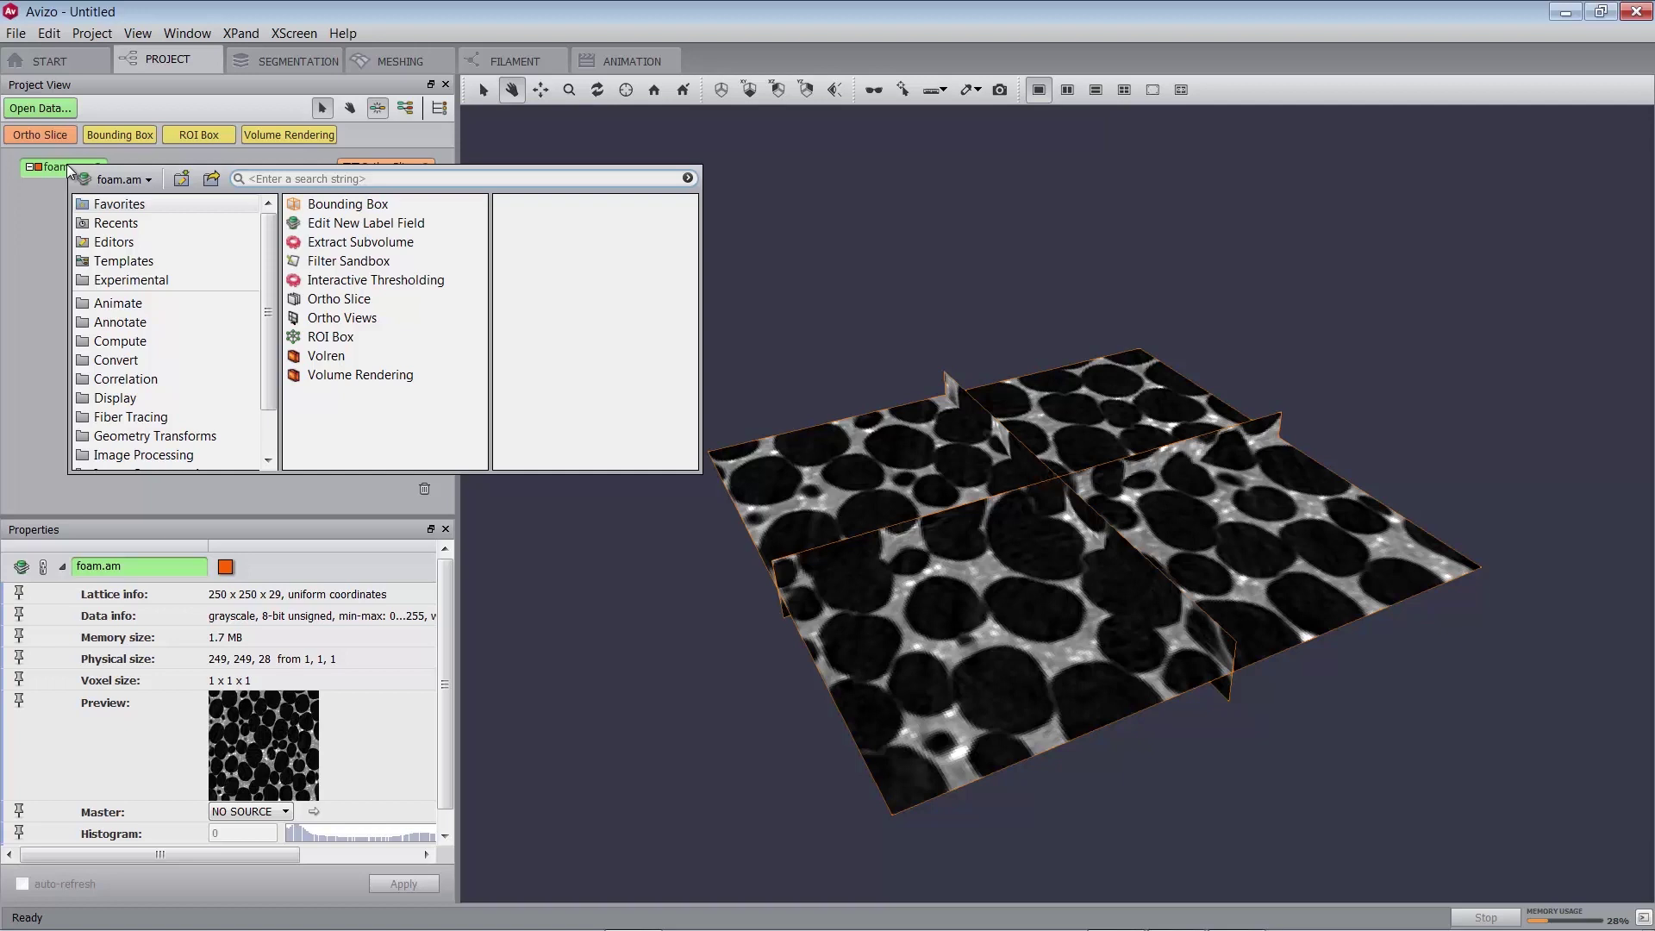
type("med")
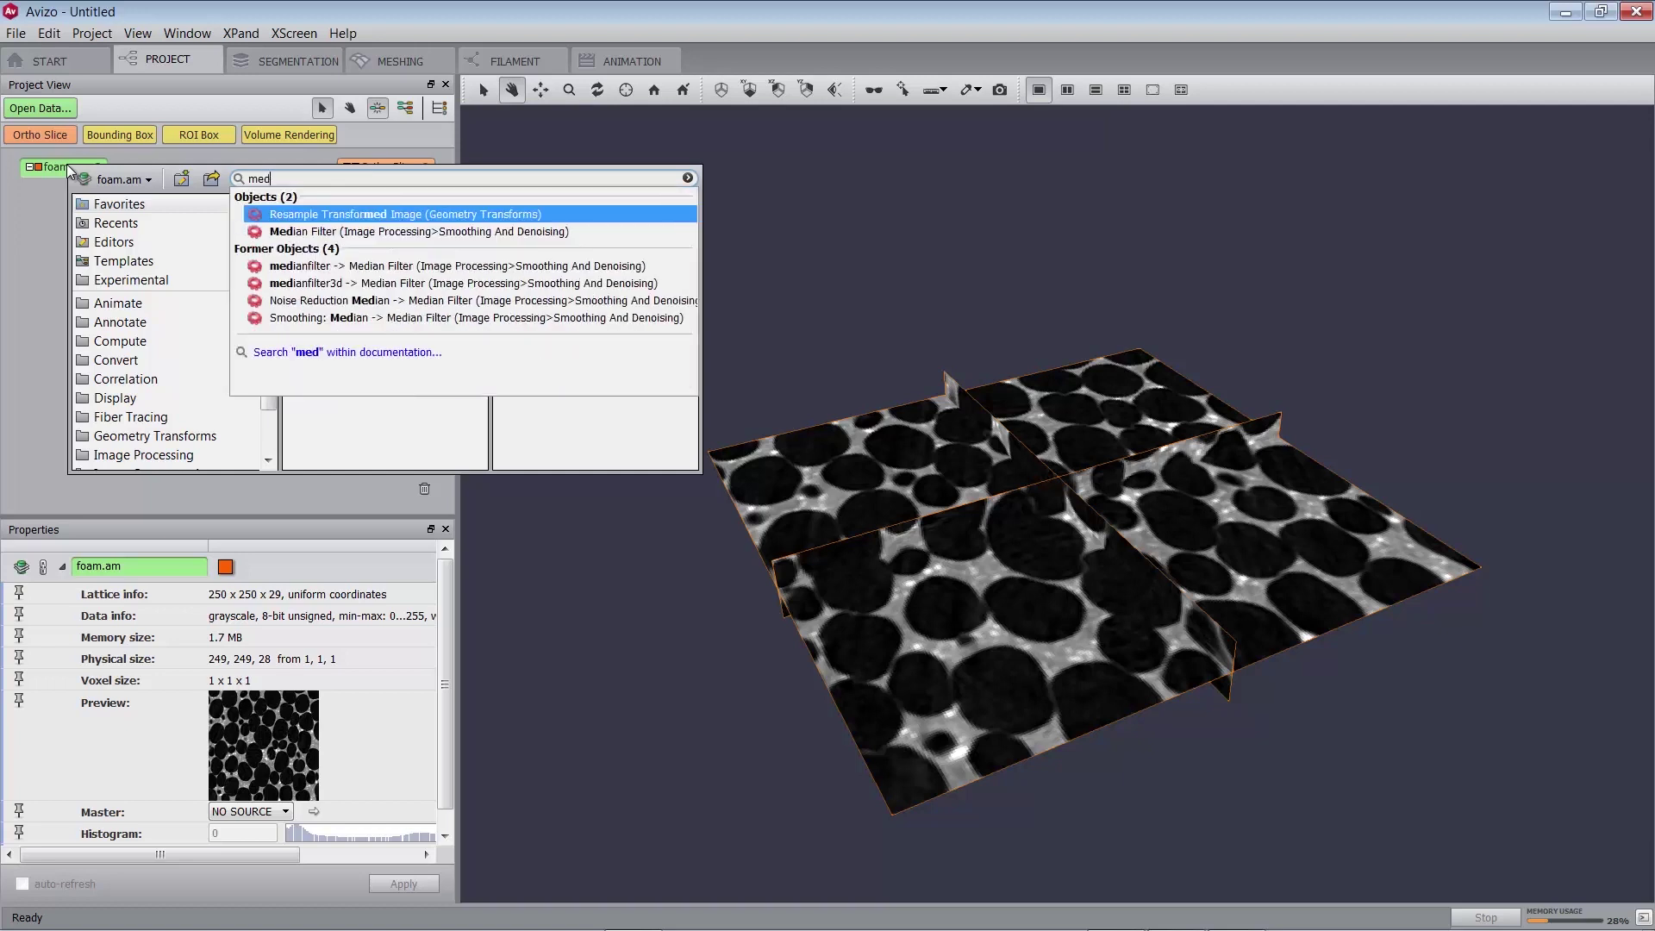
left_click(274, 231)
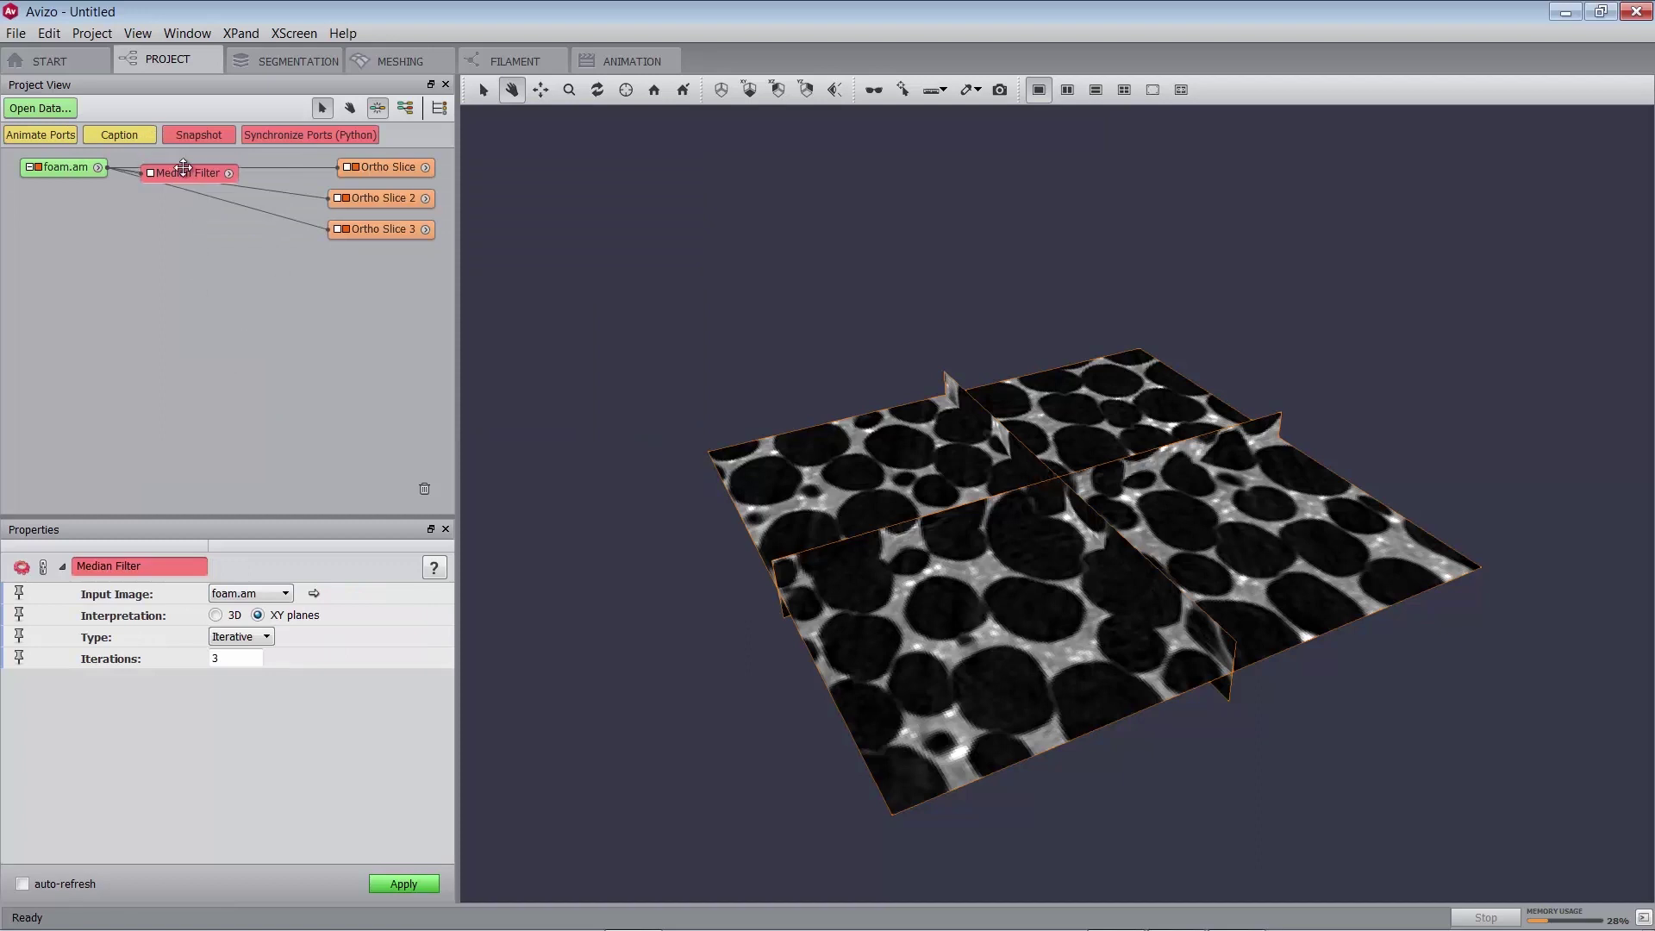
left_click_drag(186, 169, 167, 248)
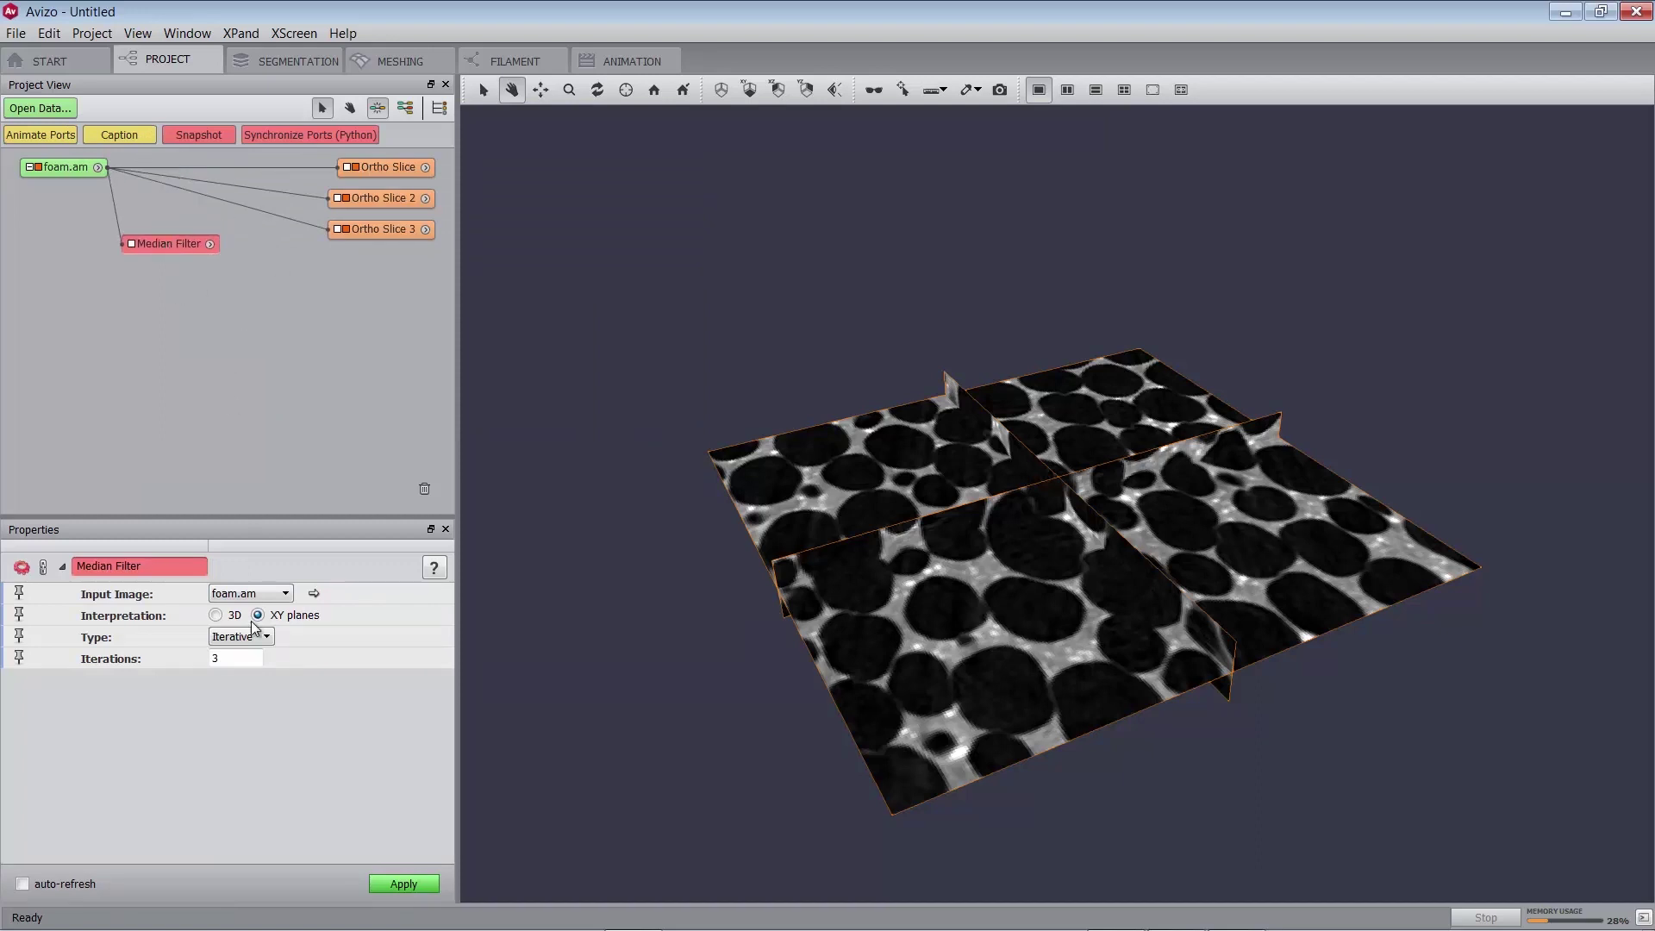
left_click(216, 616)
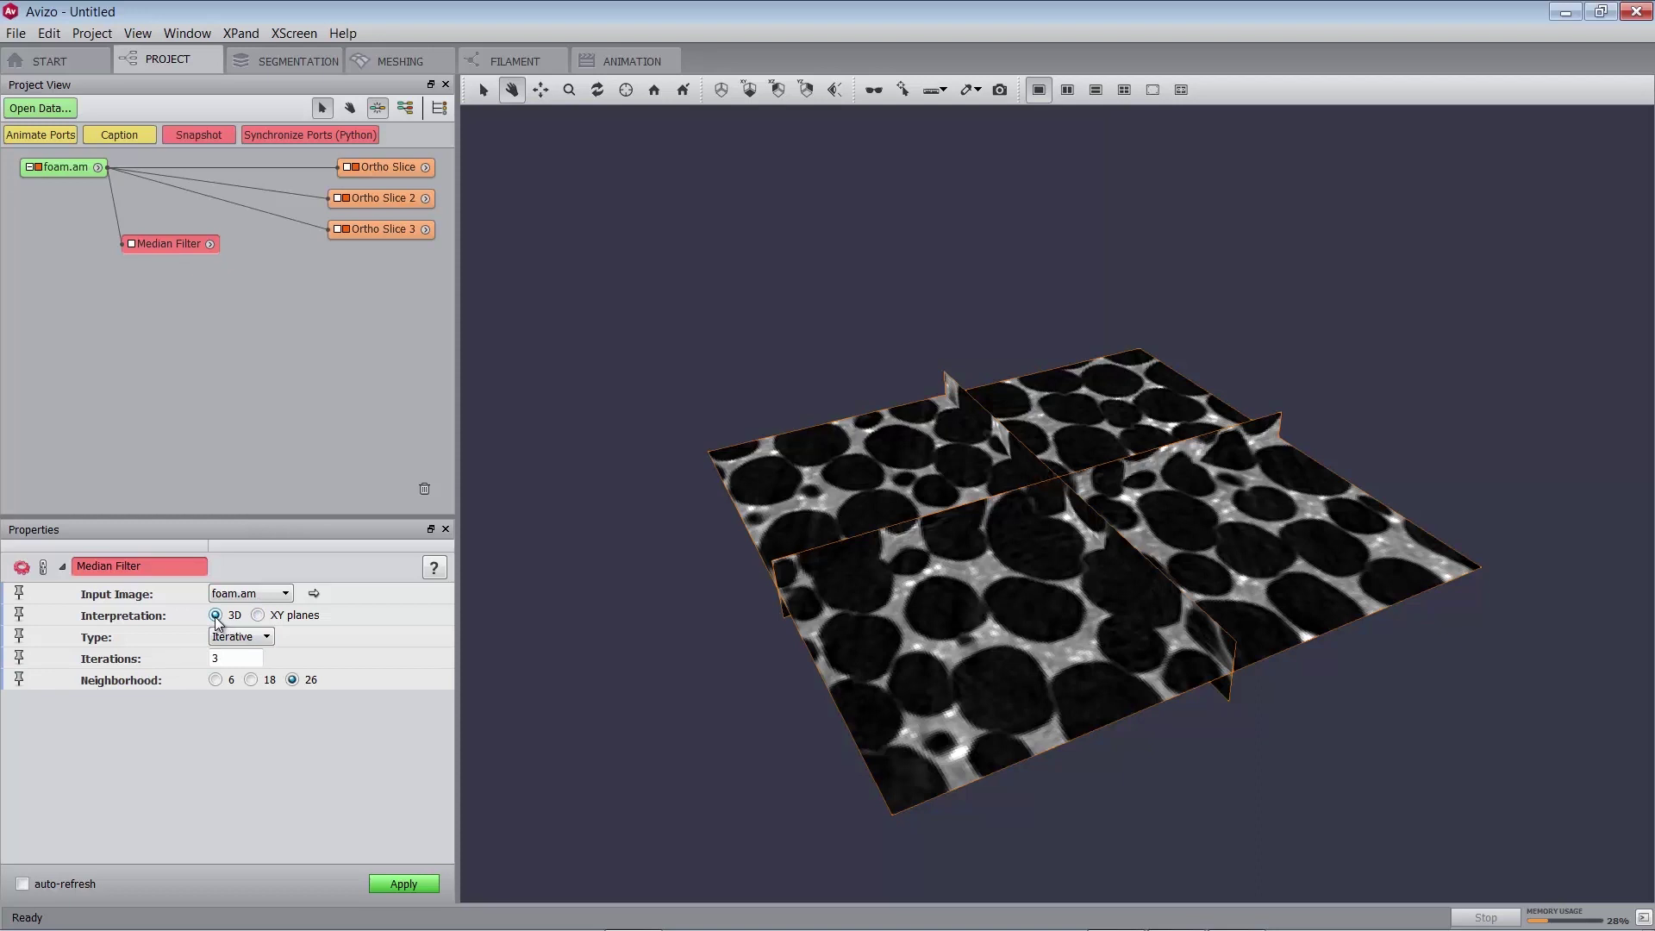
left_click(420, 884)
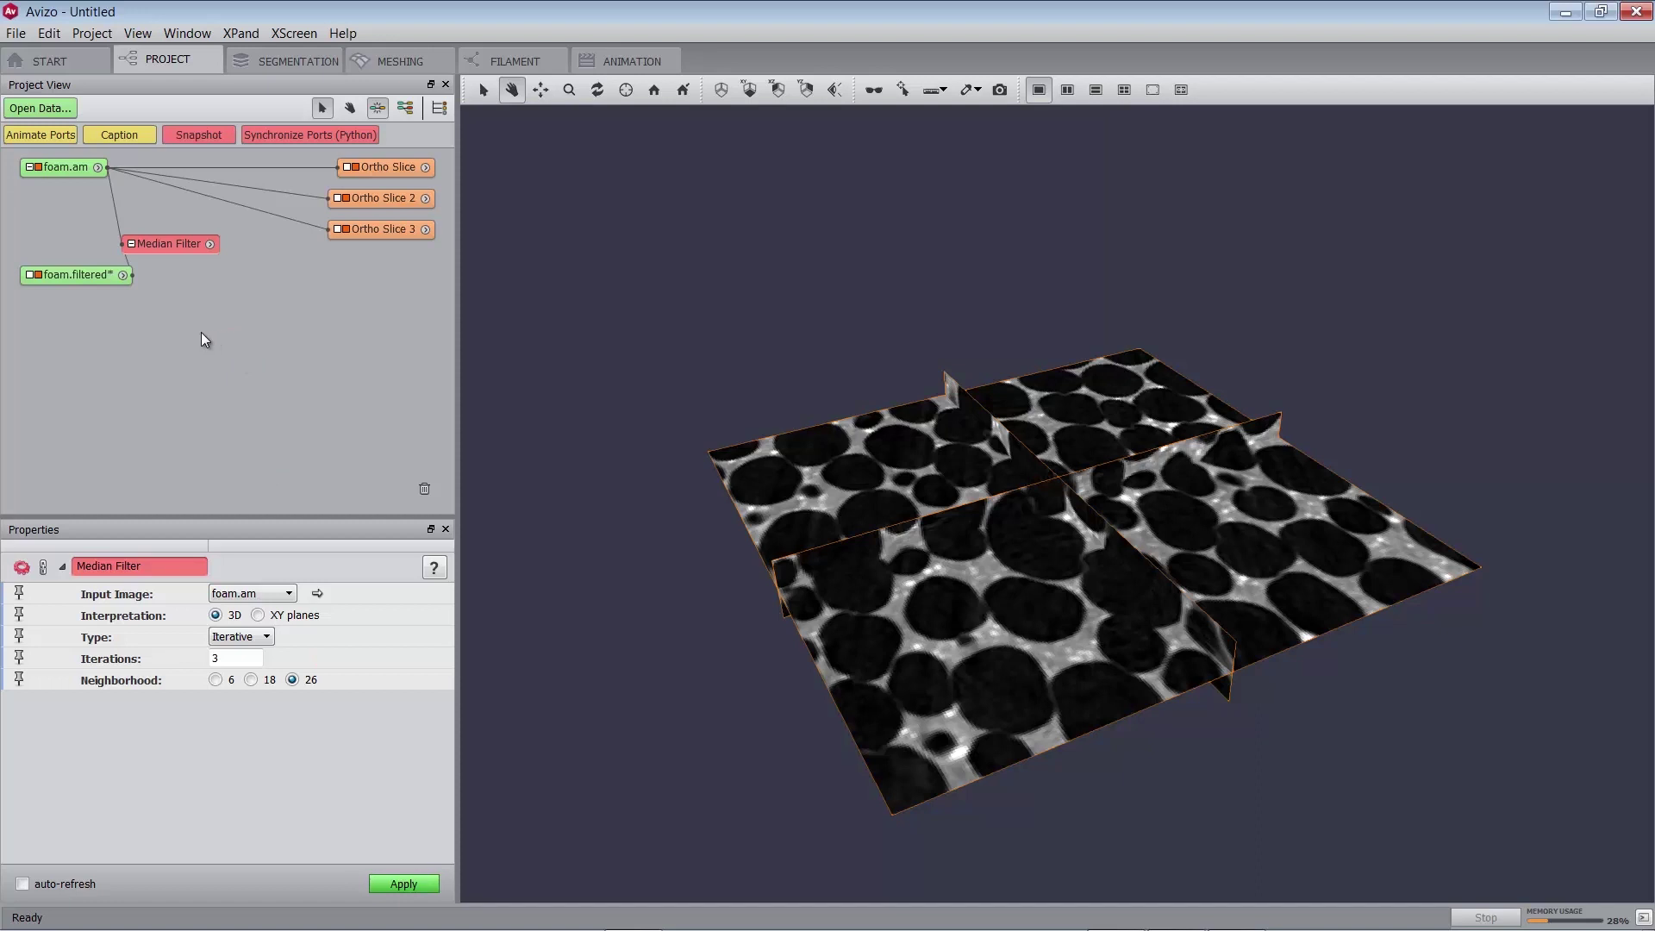
left_click(104, 275)
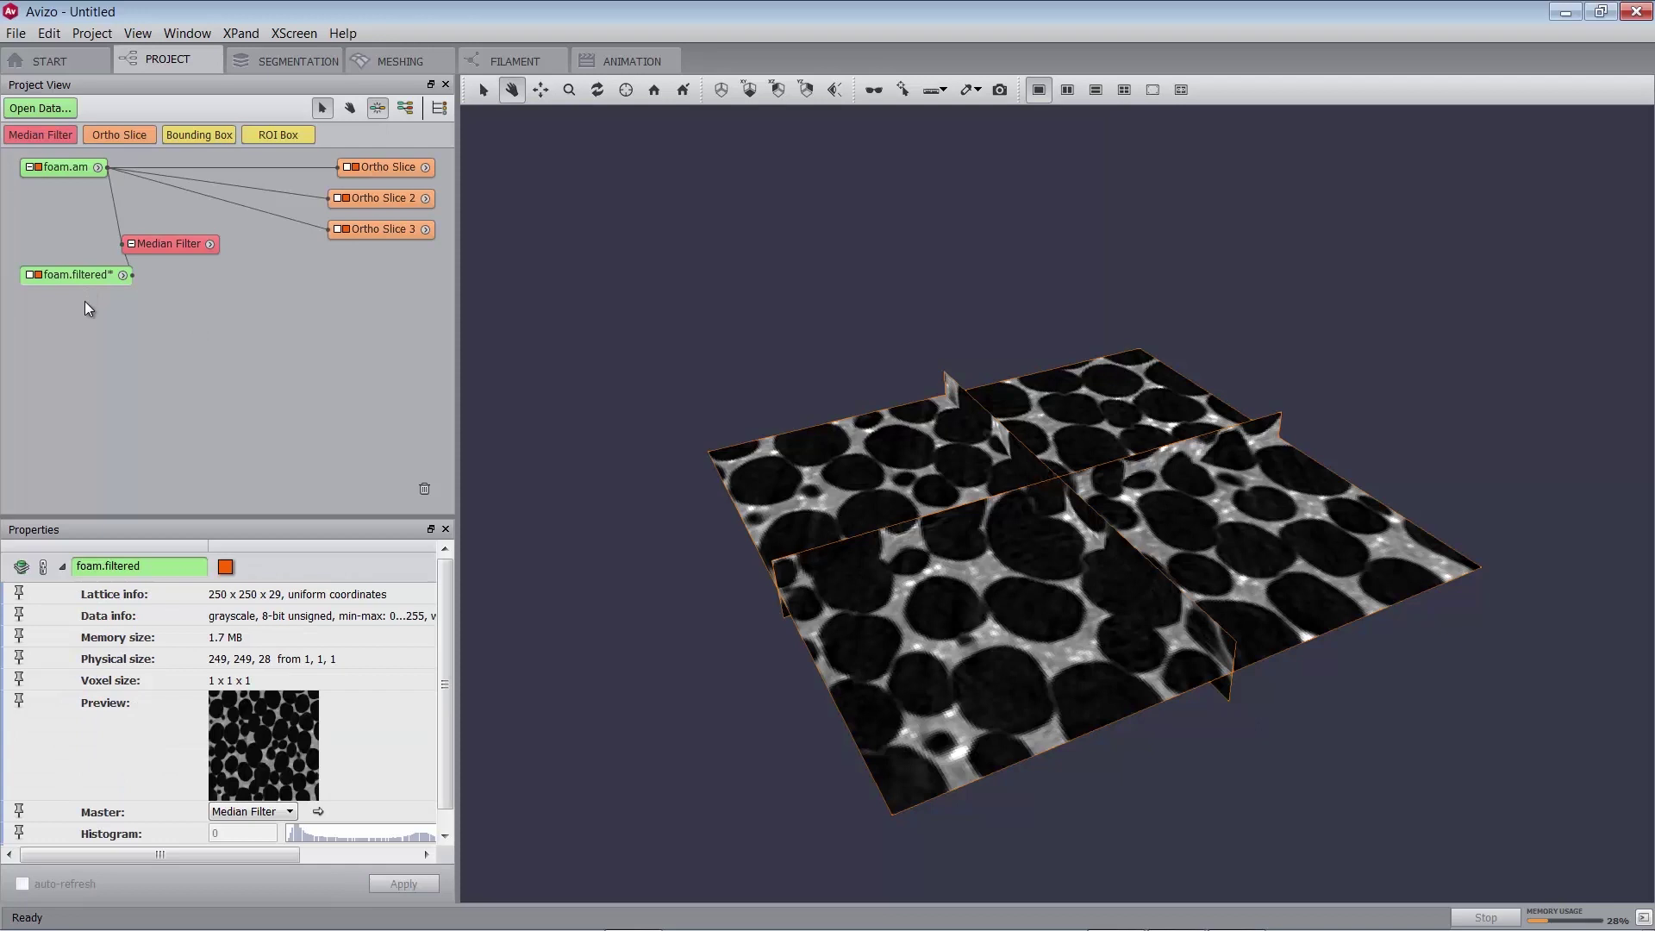
Switch the Data input of all three Ortho Slices to foam.filtered.
left_click(385, 169)
left_click(252, 593)
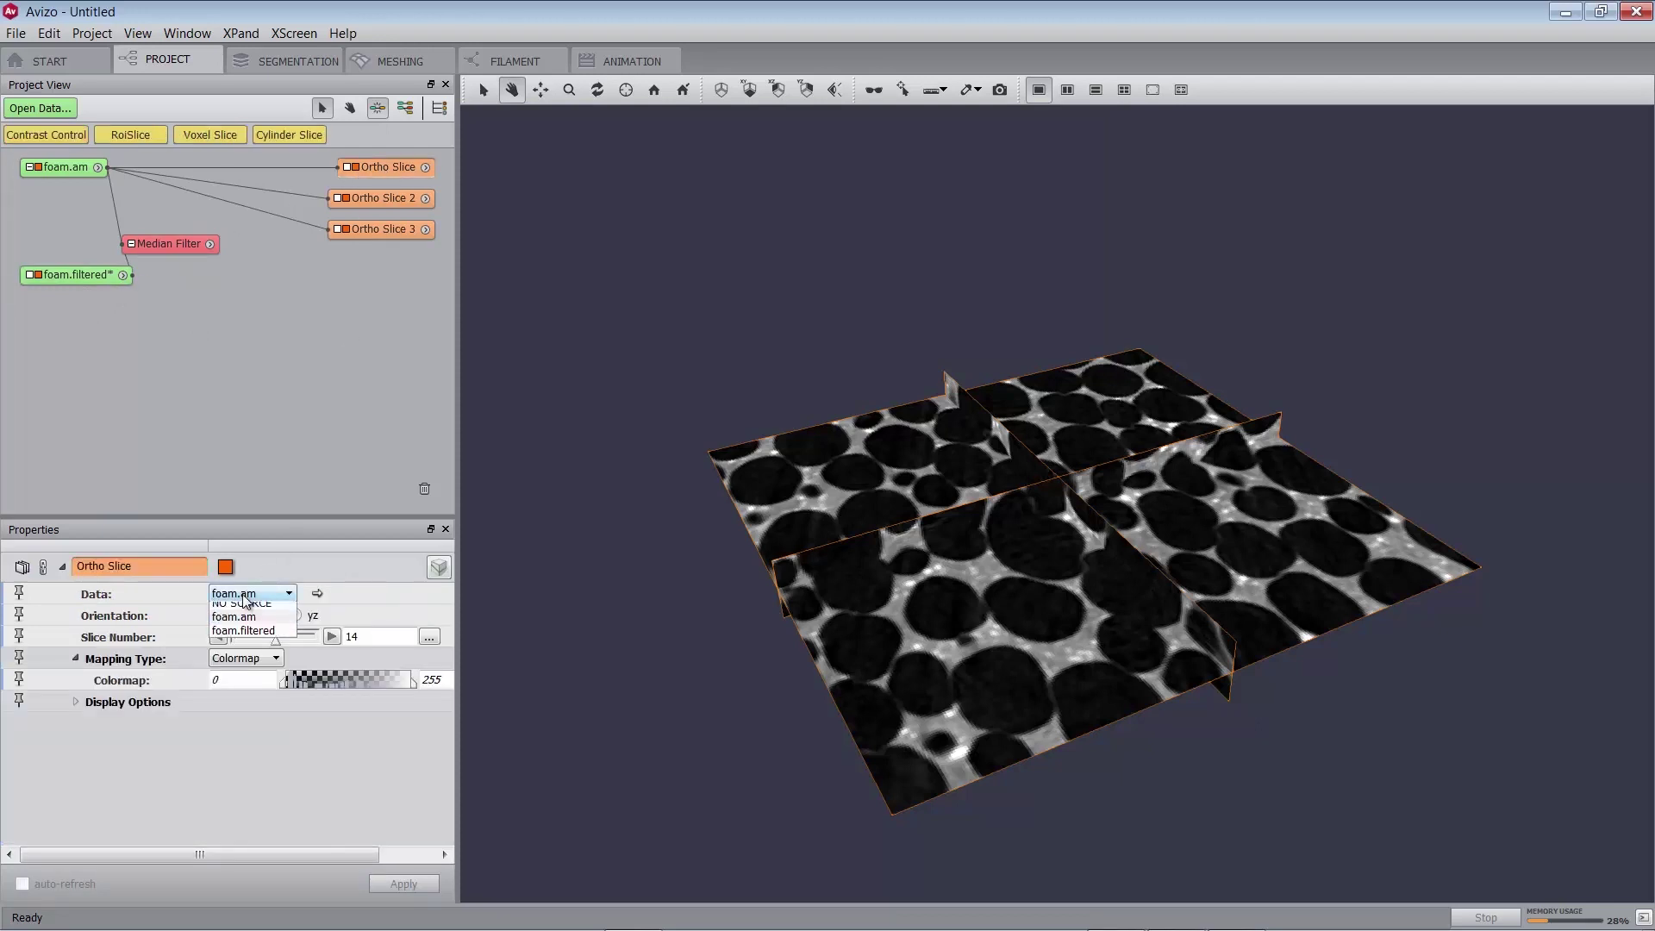
left_click(259, 636)
left_click(382, 199)
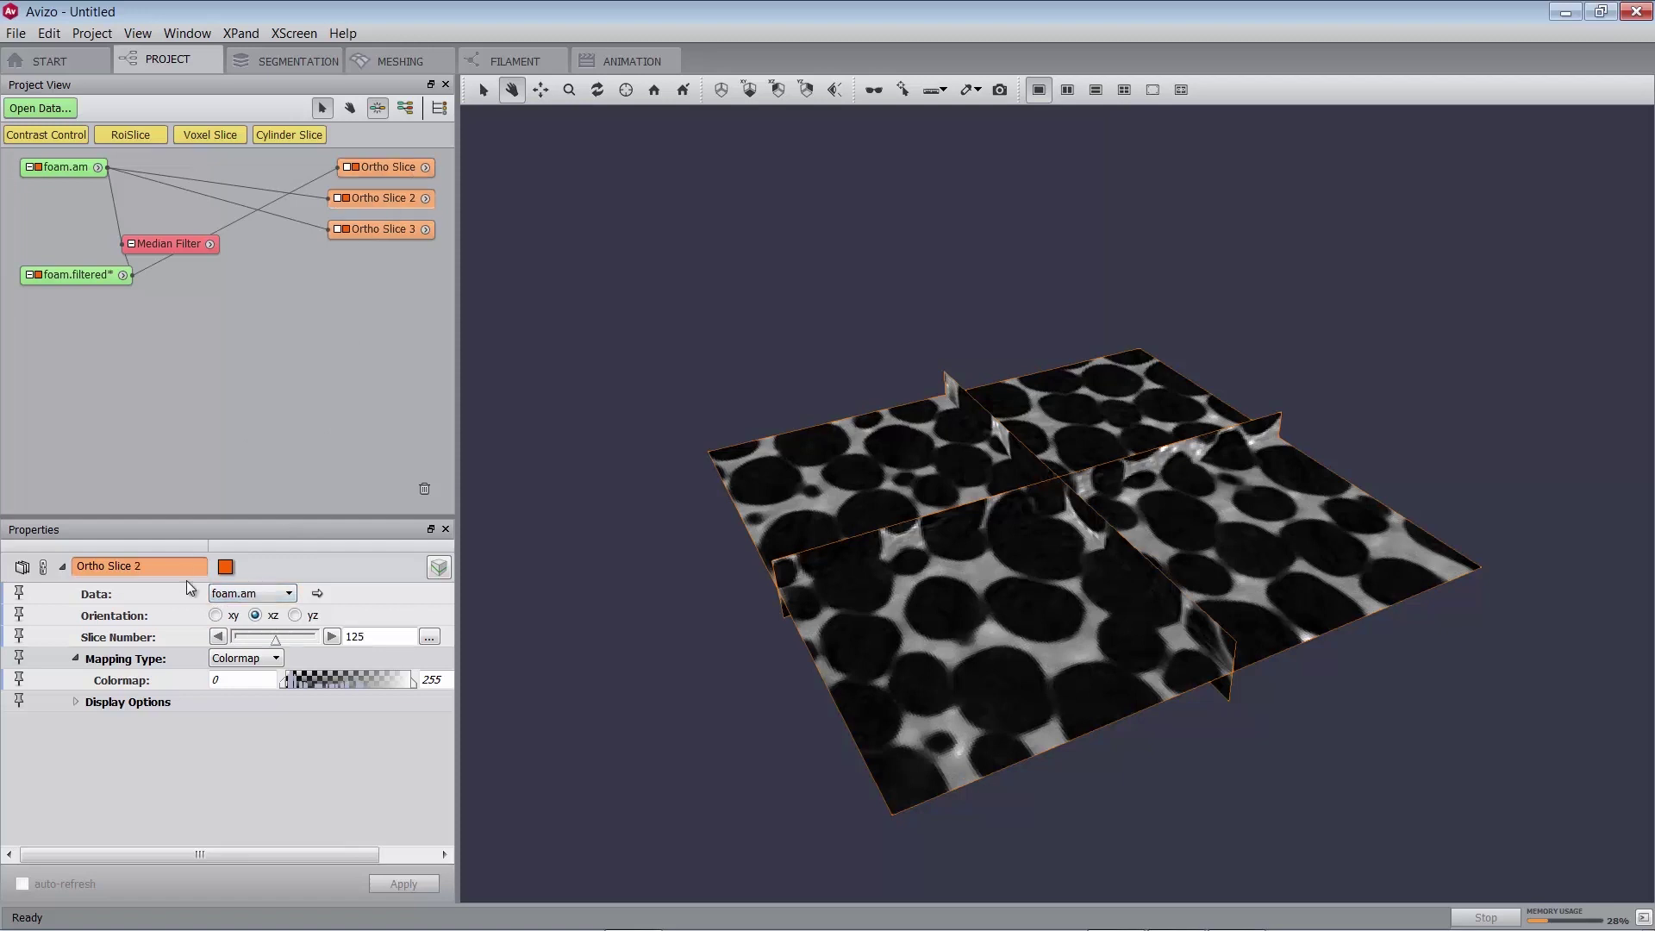
left_click(251, 593)
left_click(259, 636)
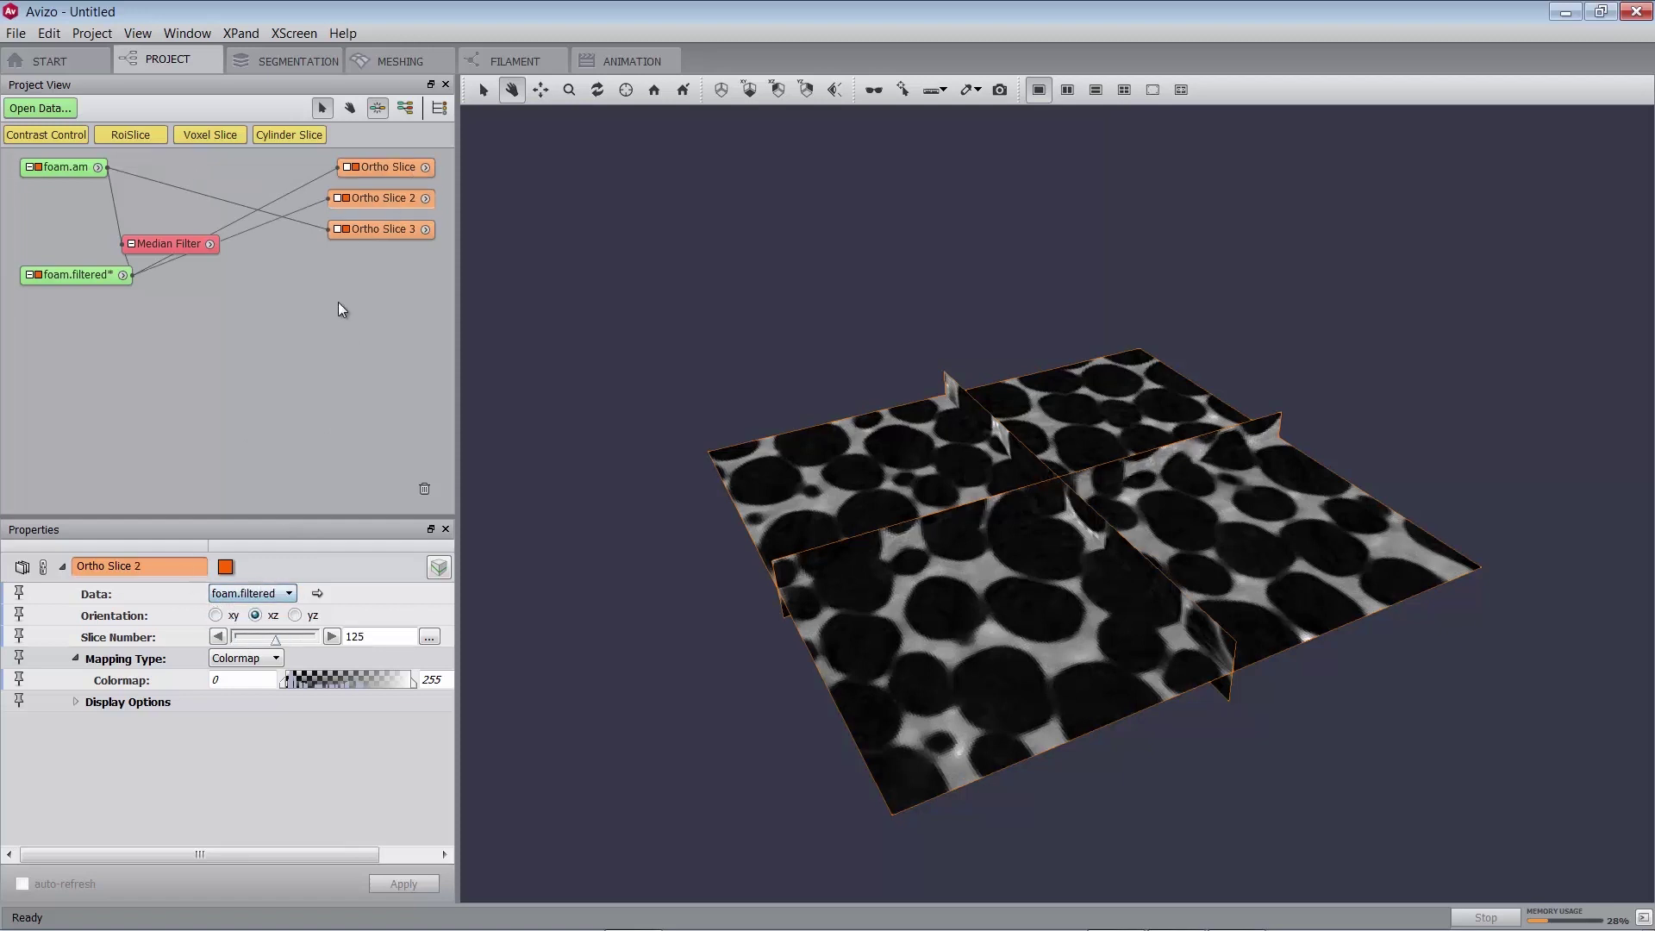
left_click(363, 226)
left_click(255, 594)
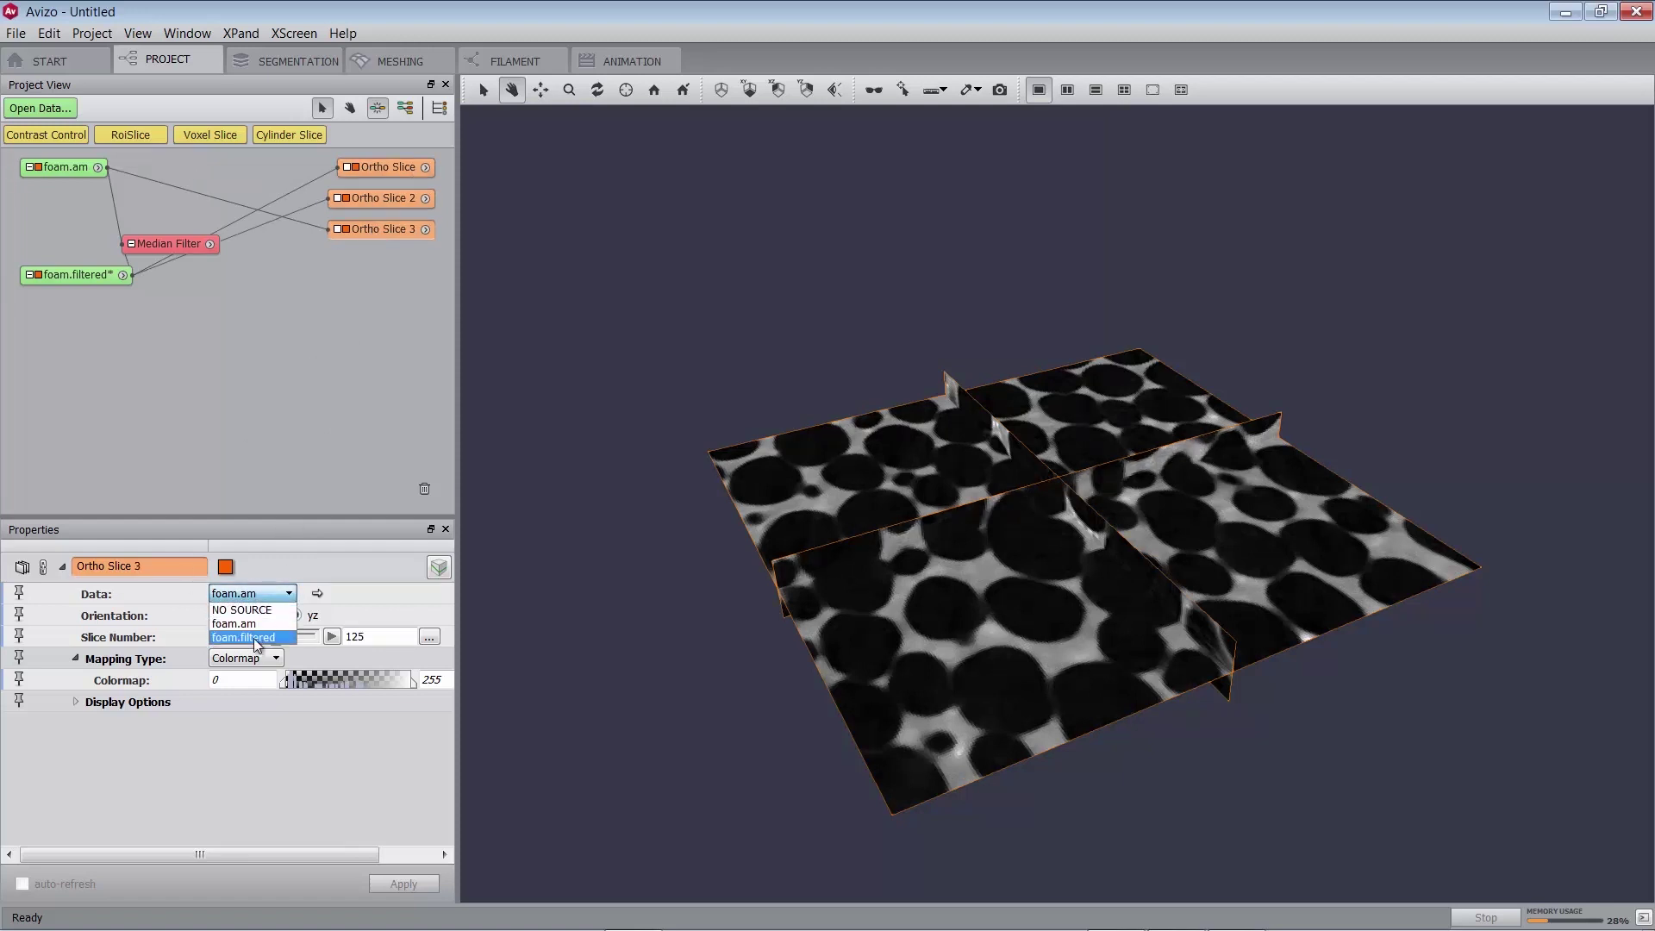
left_click(257, 638)
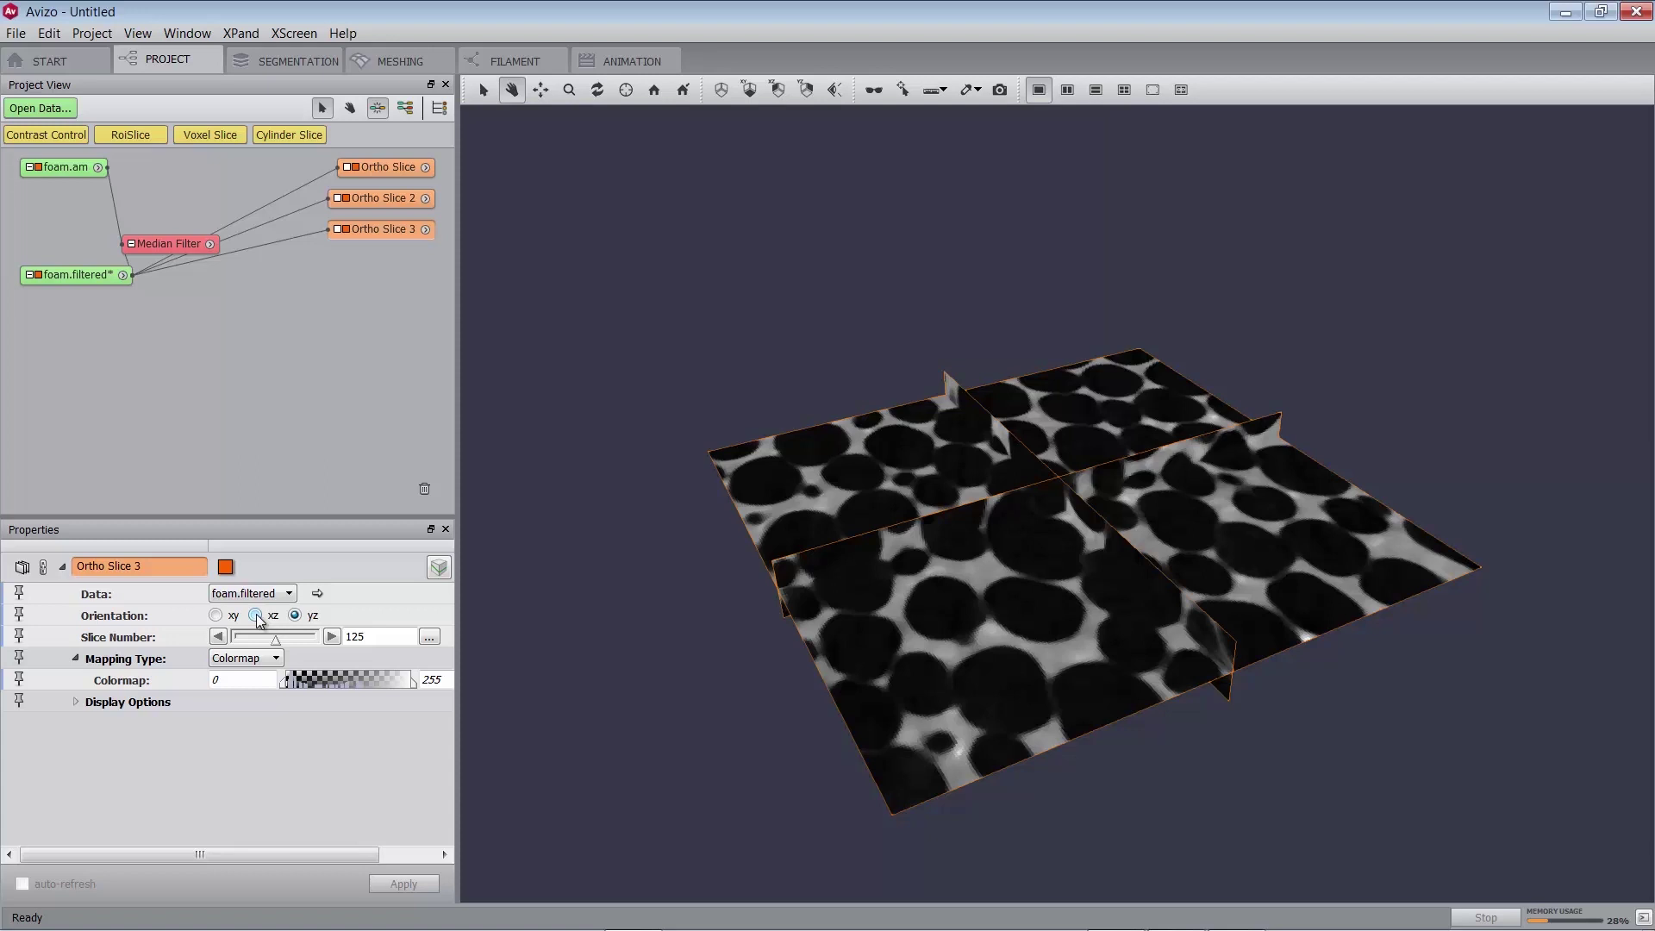
left_click(161, 245)
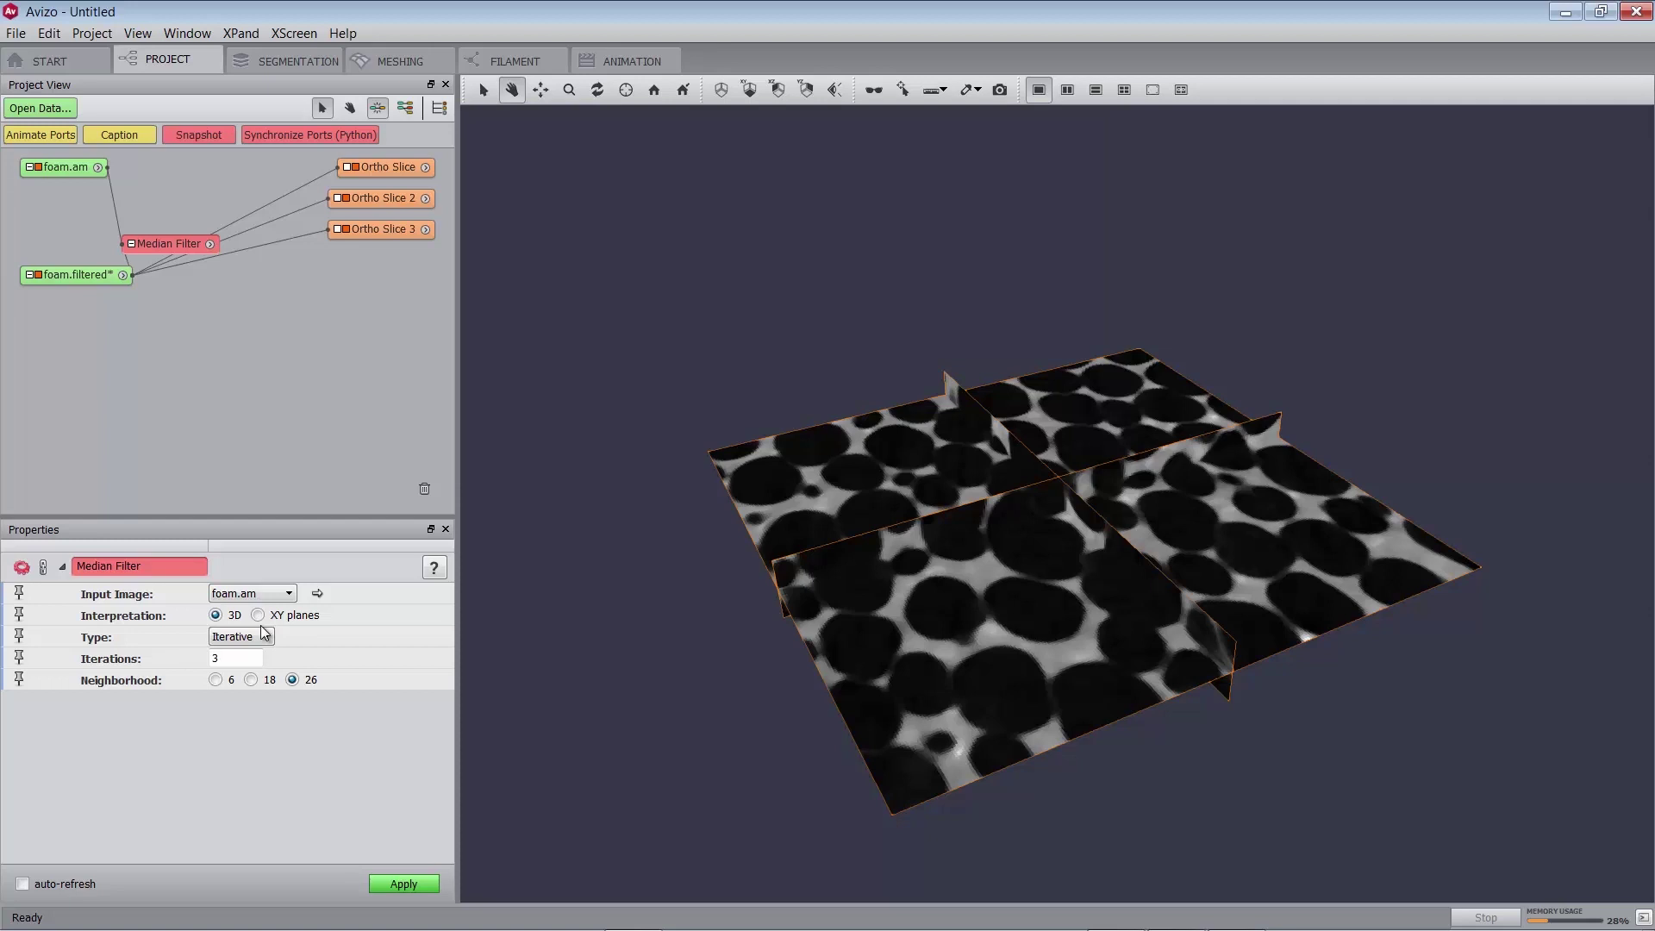
Add Interactive Thresholding to foam.filtered with intensity range 0 to 30.
right_click(100, 274)
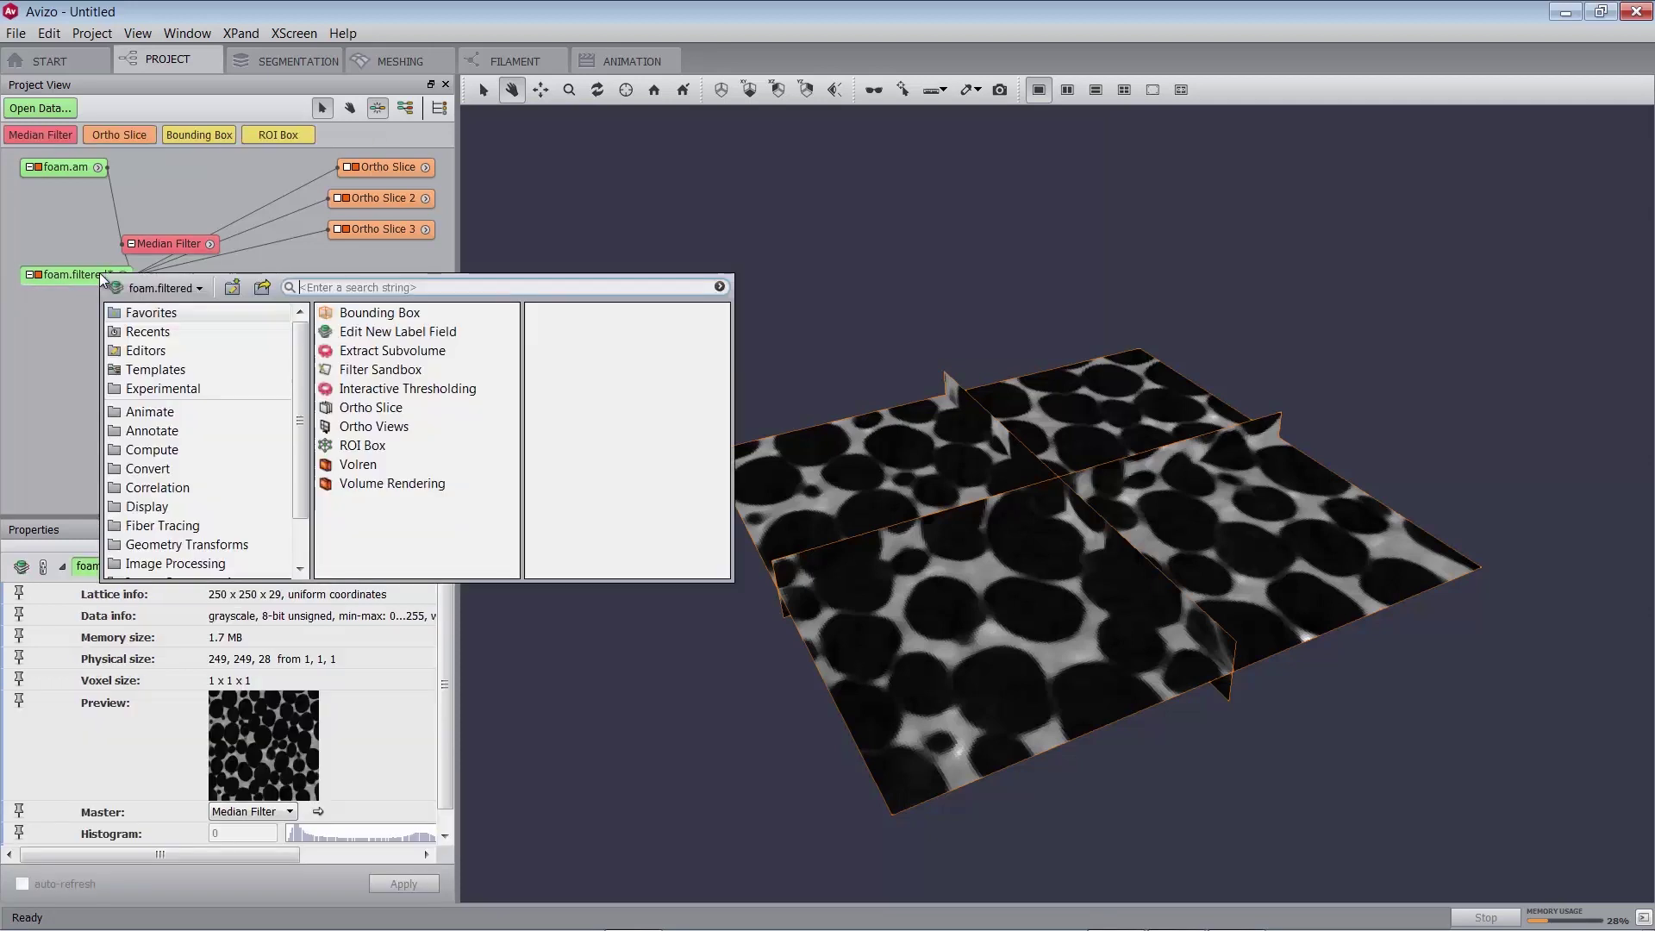
type("interacti")
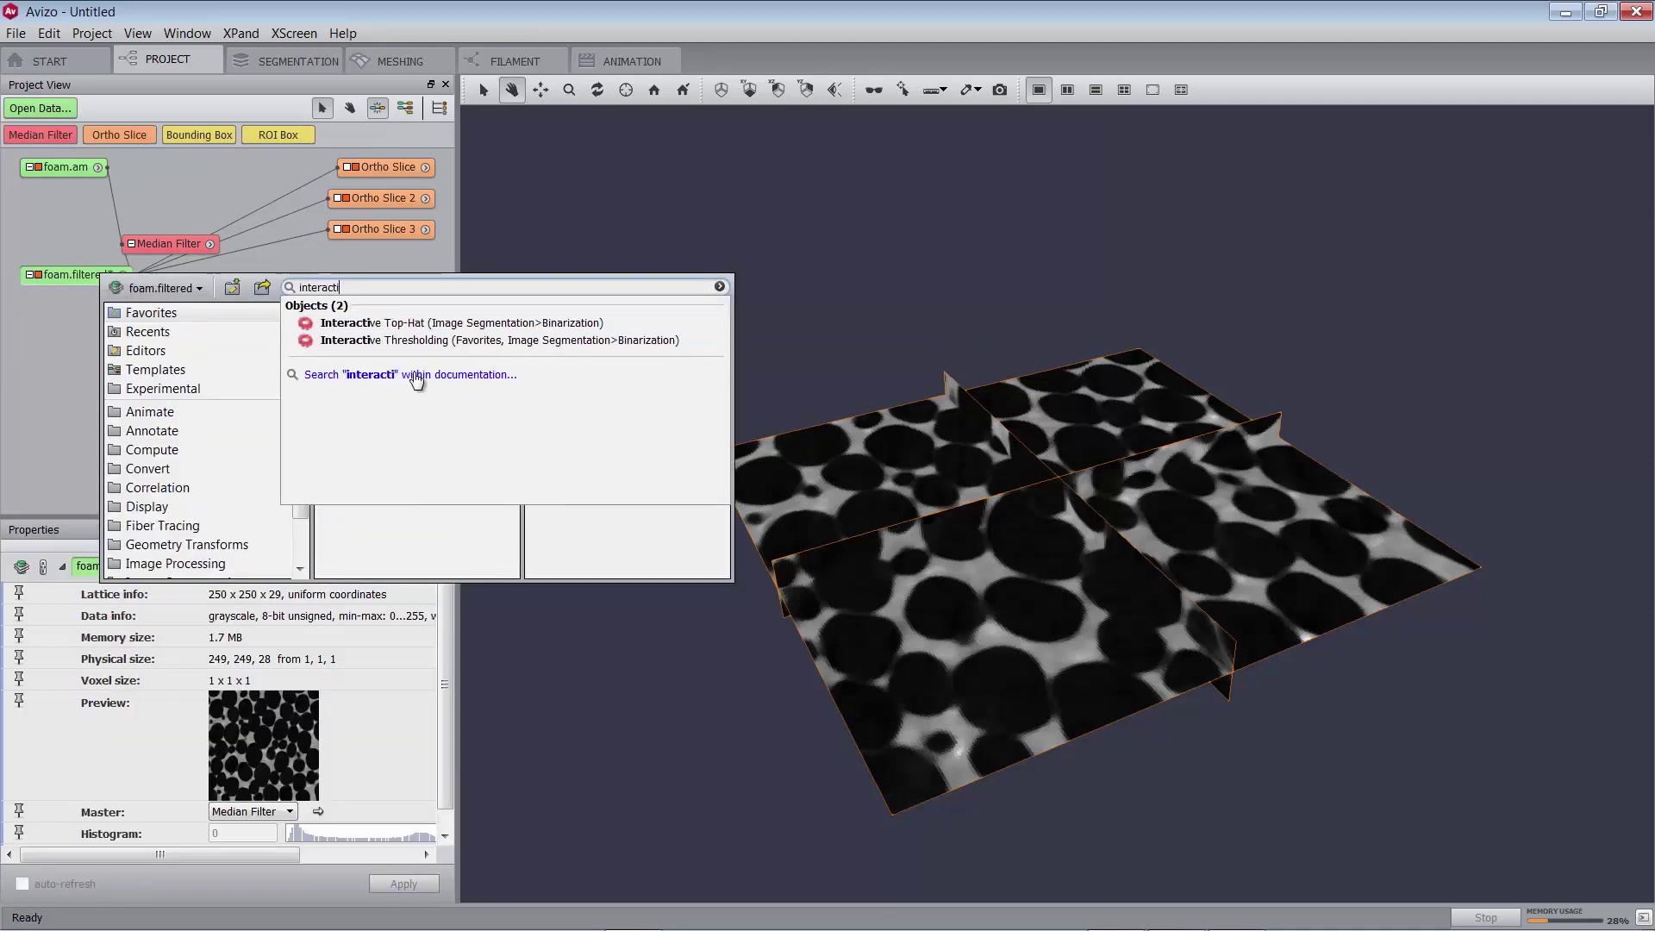
left_click(402, 341)
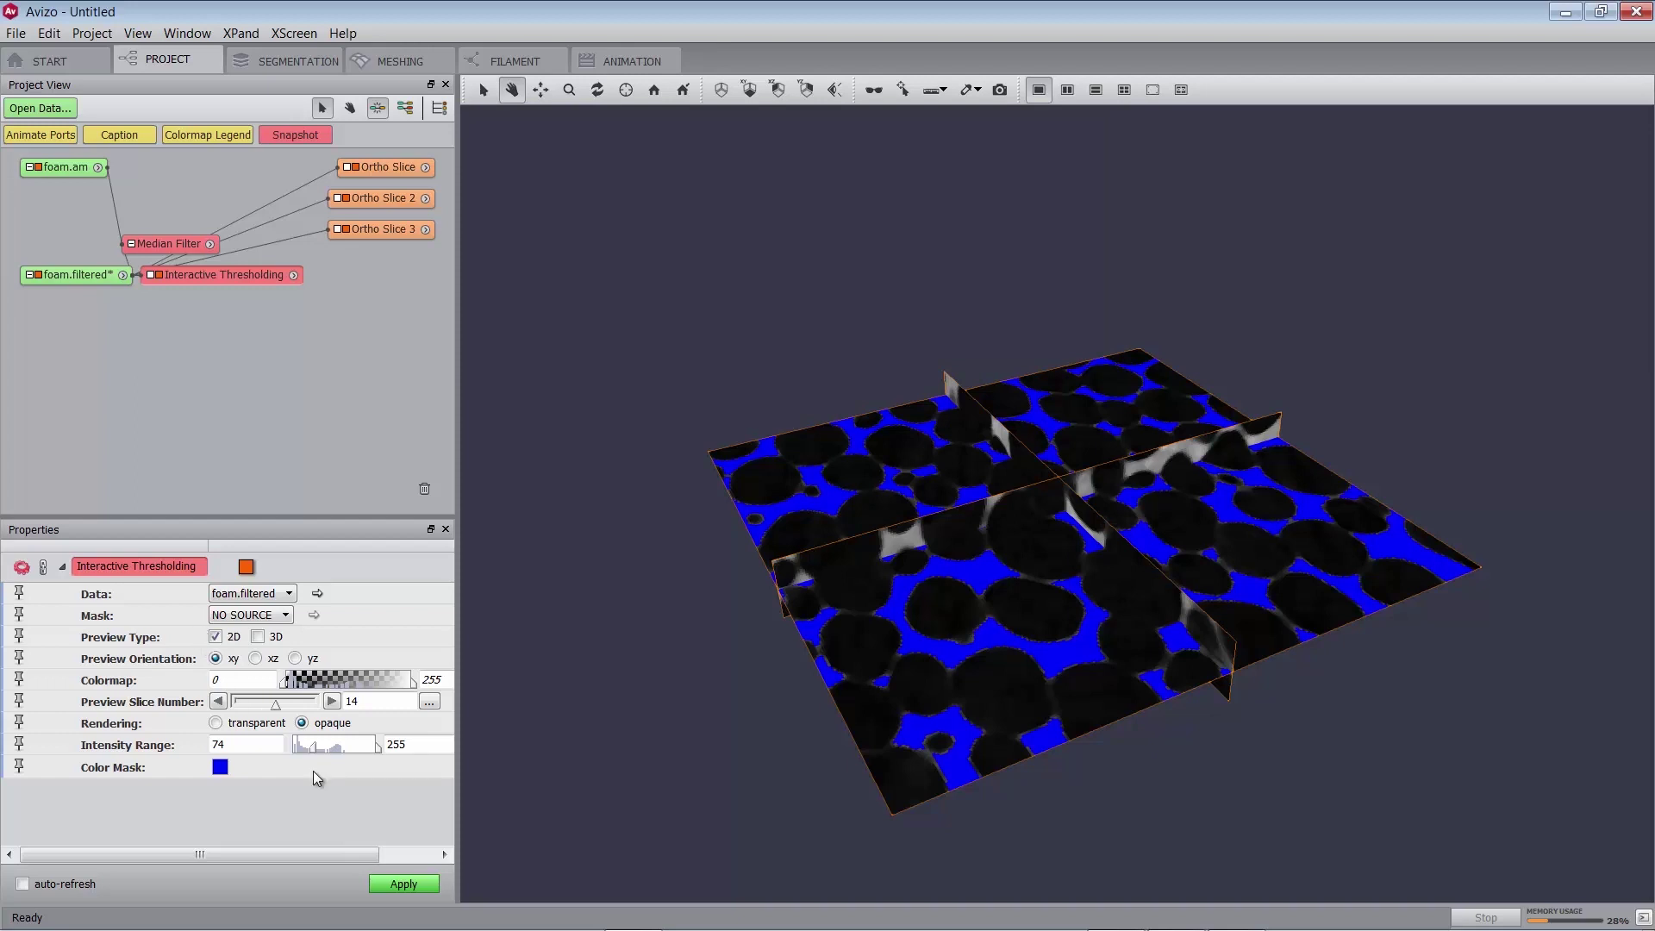
double_click(226, 743)
type("0")
key("Return")
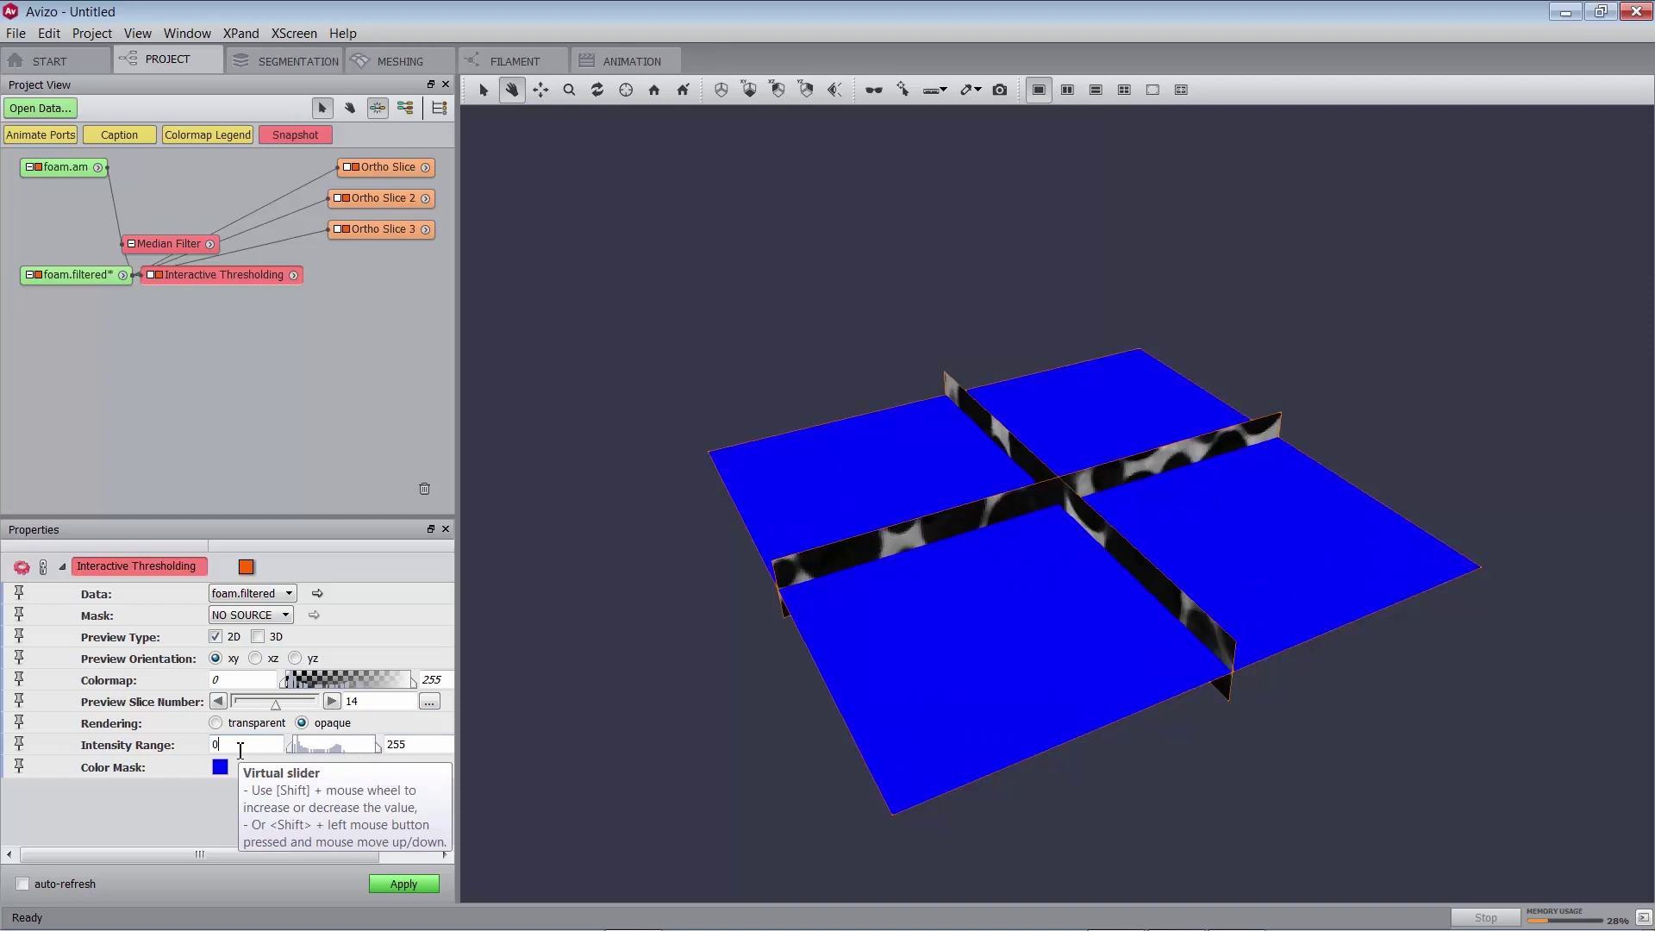
double_click(412, 747)
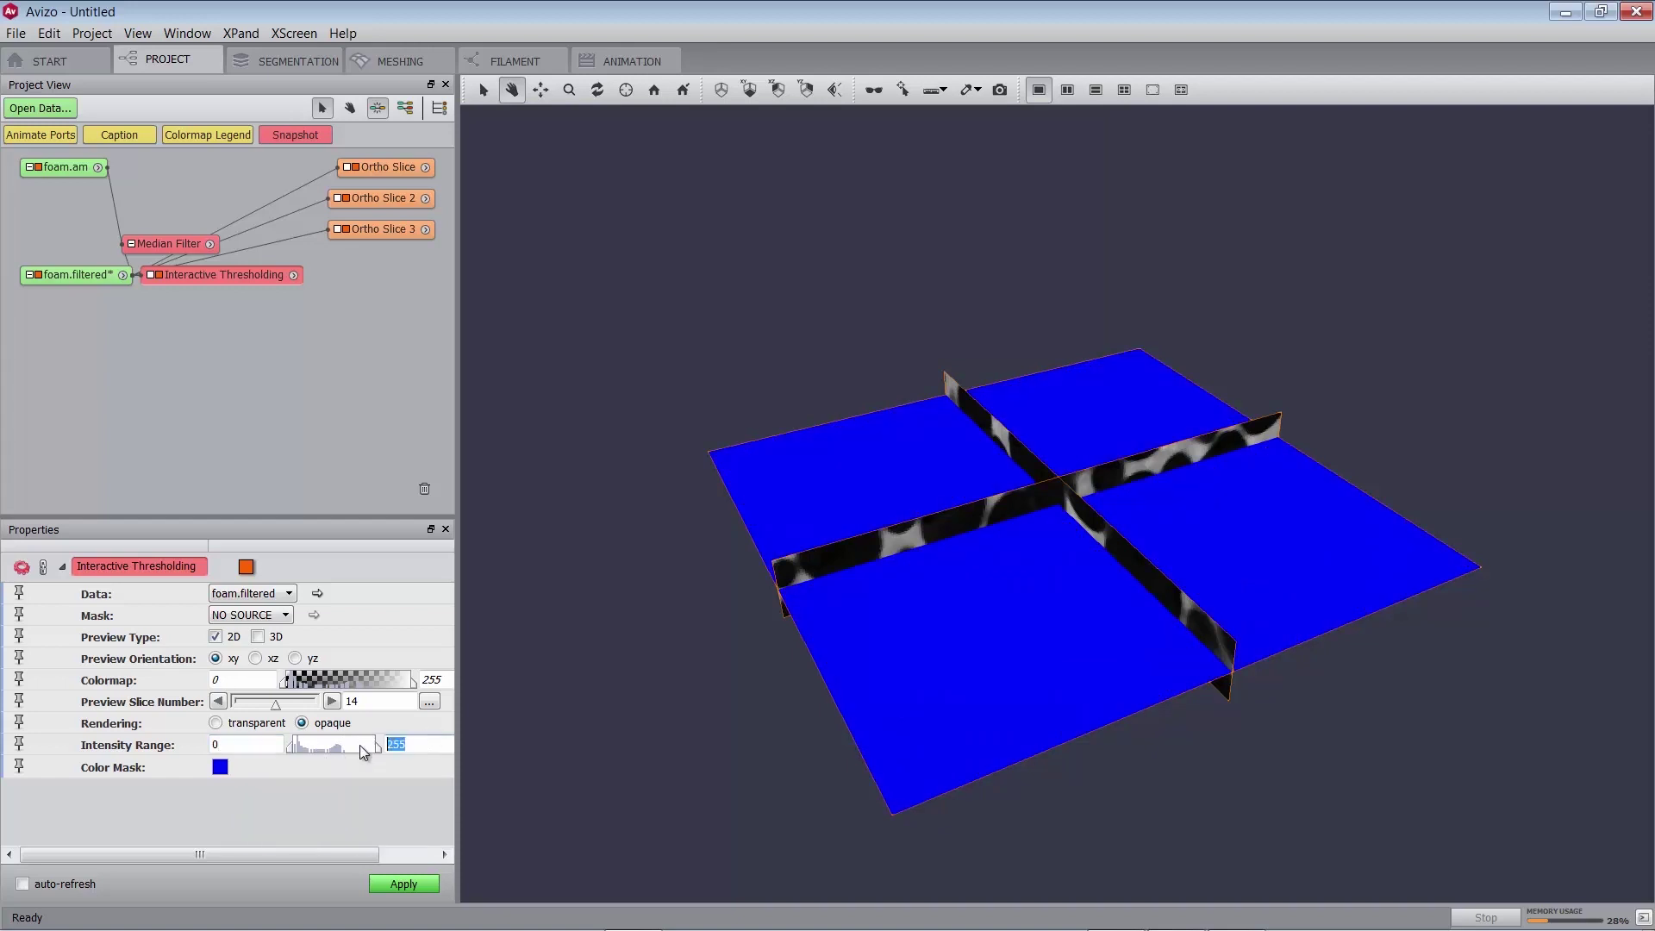
type("30")
key("Return")
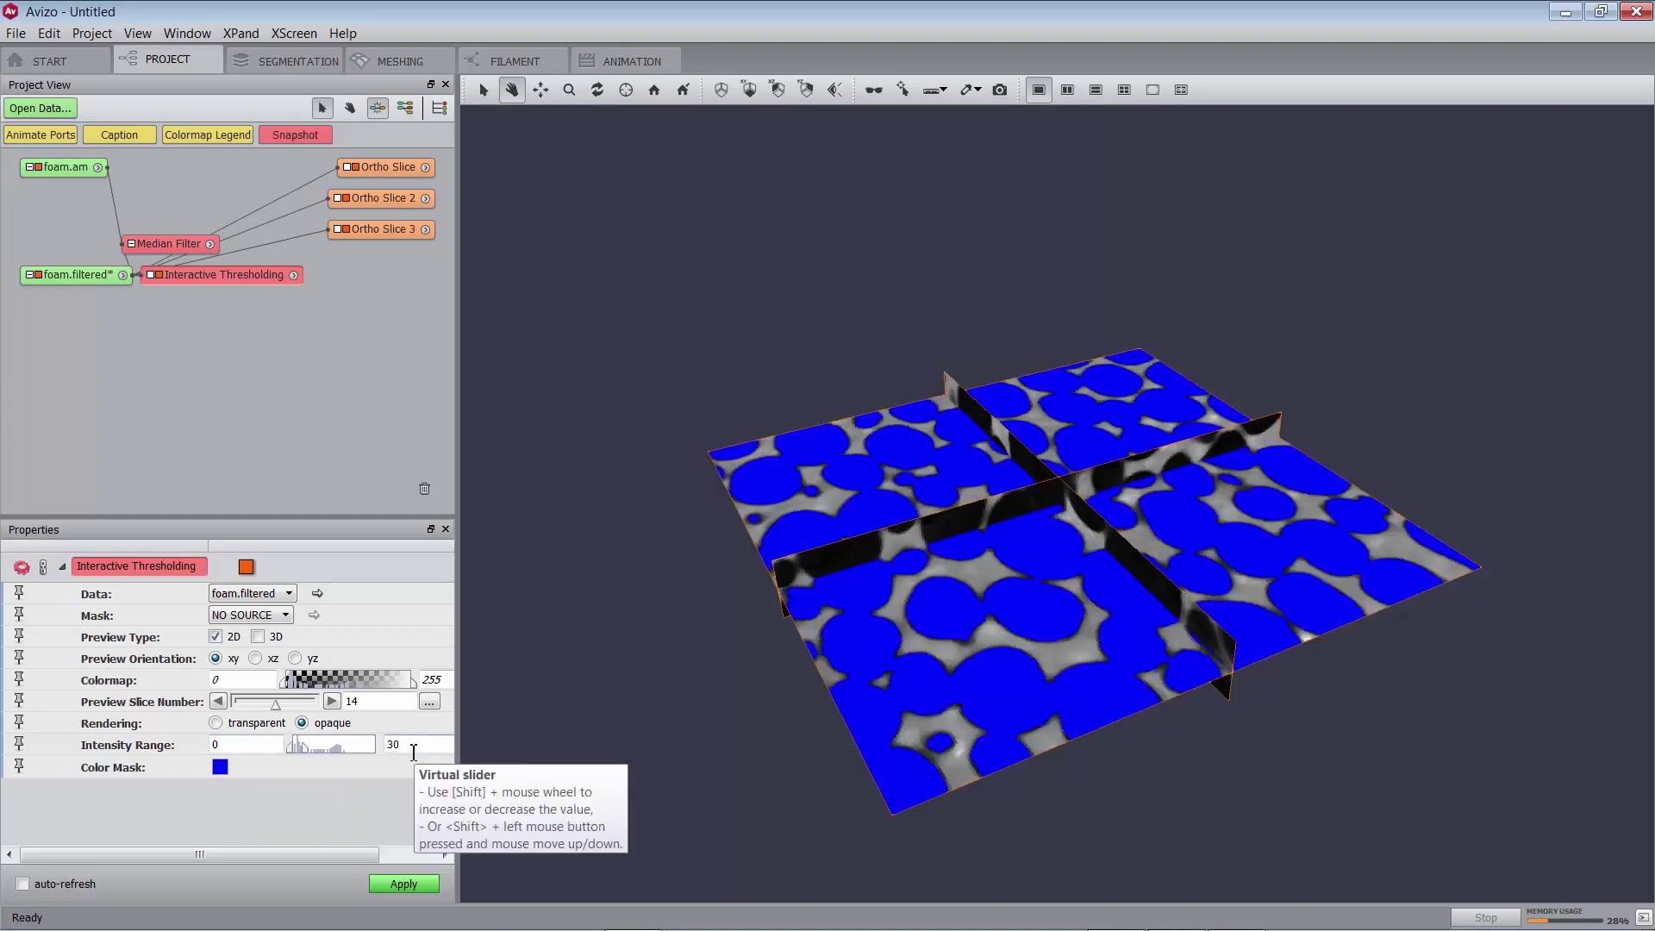
Toggle the 3D pore preview on and off, then apply to create foam.thresholded.
left_click(257, 637)
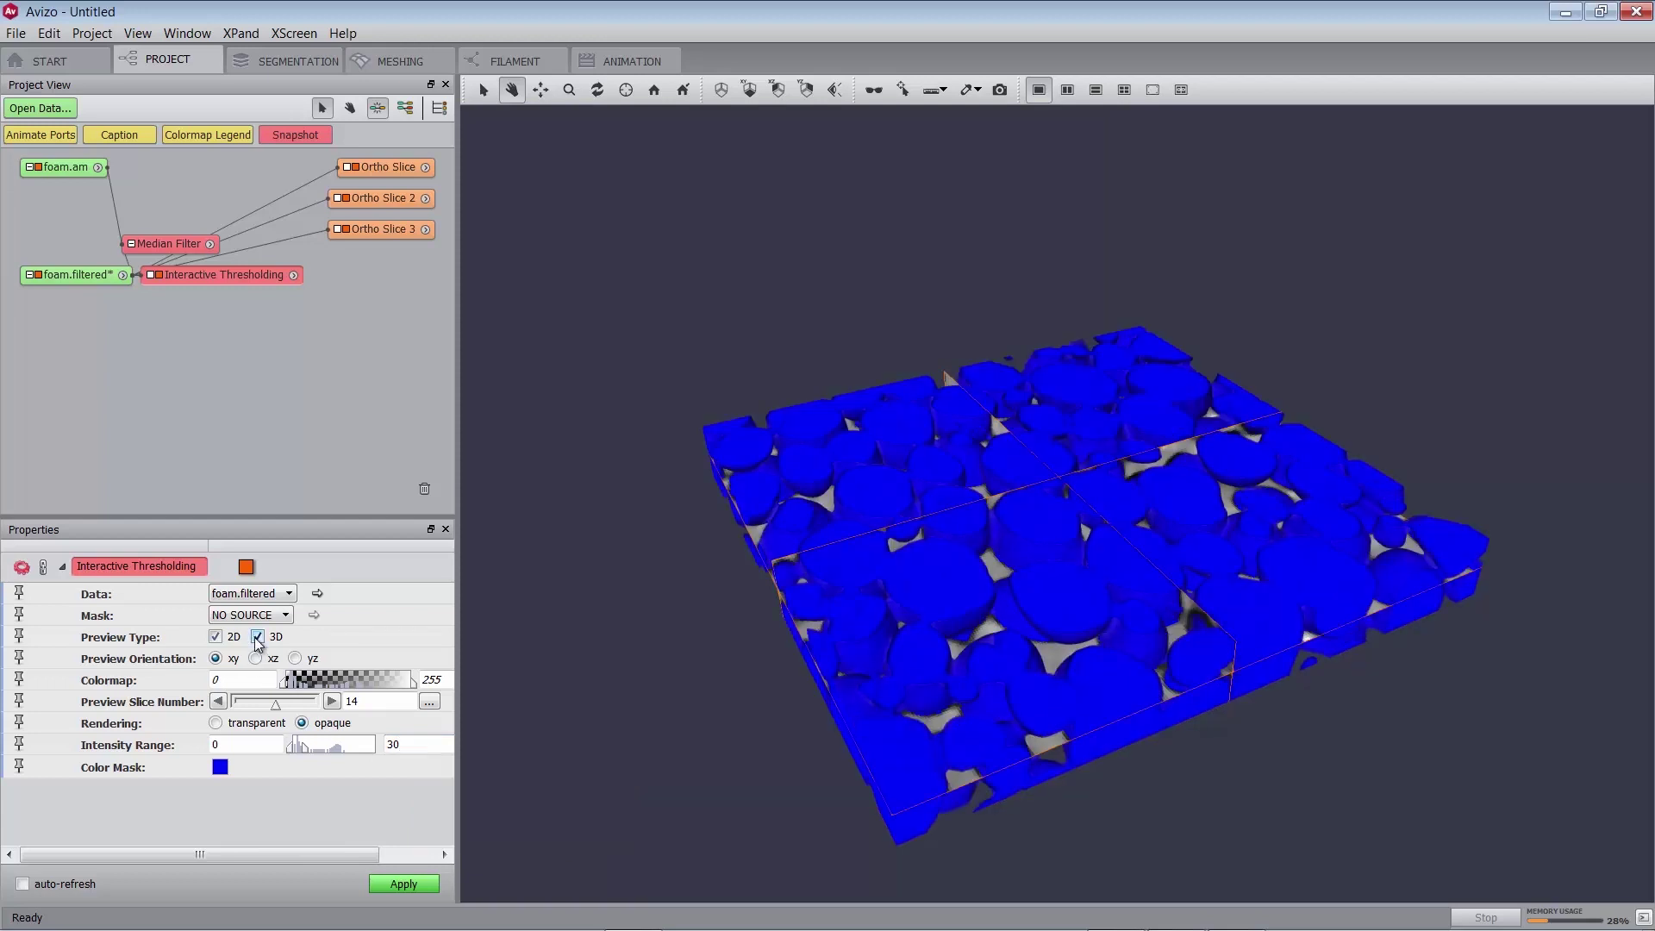
left_click(257, 637)
left_click(257, 637)
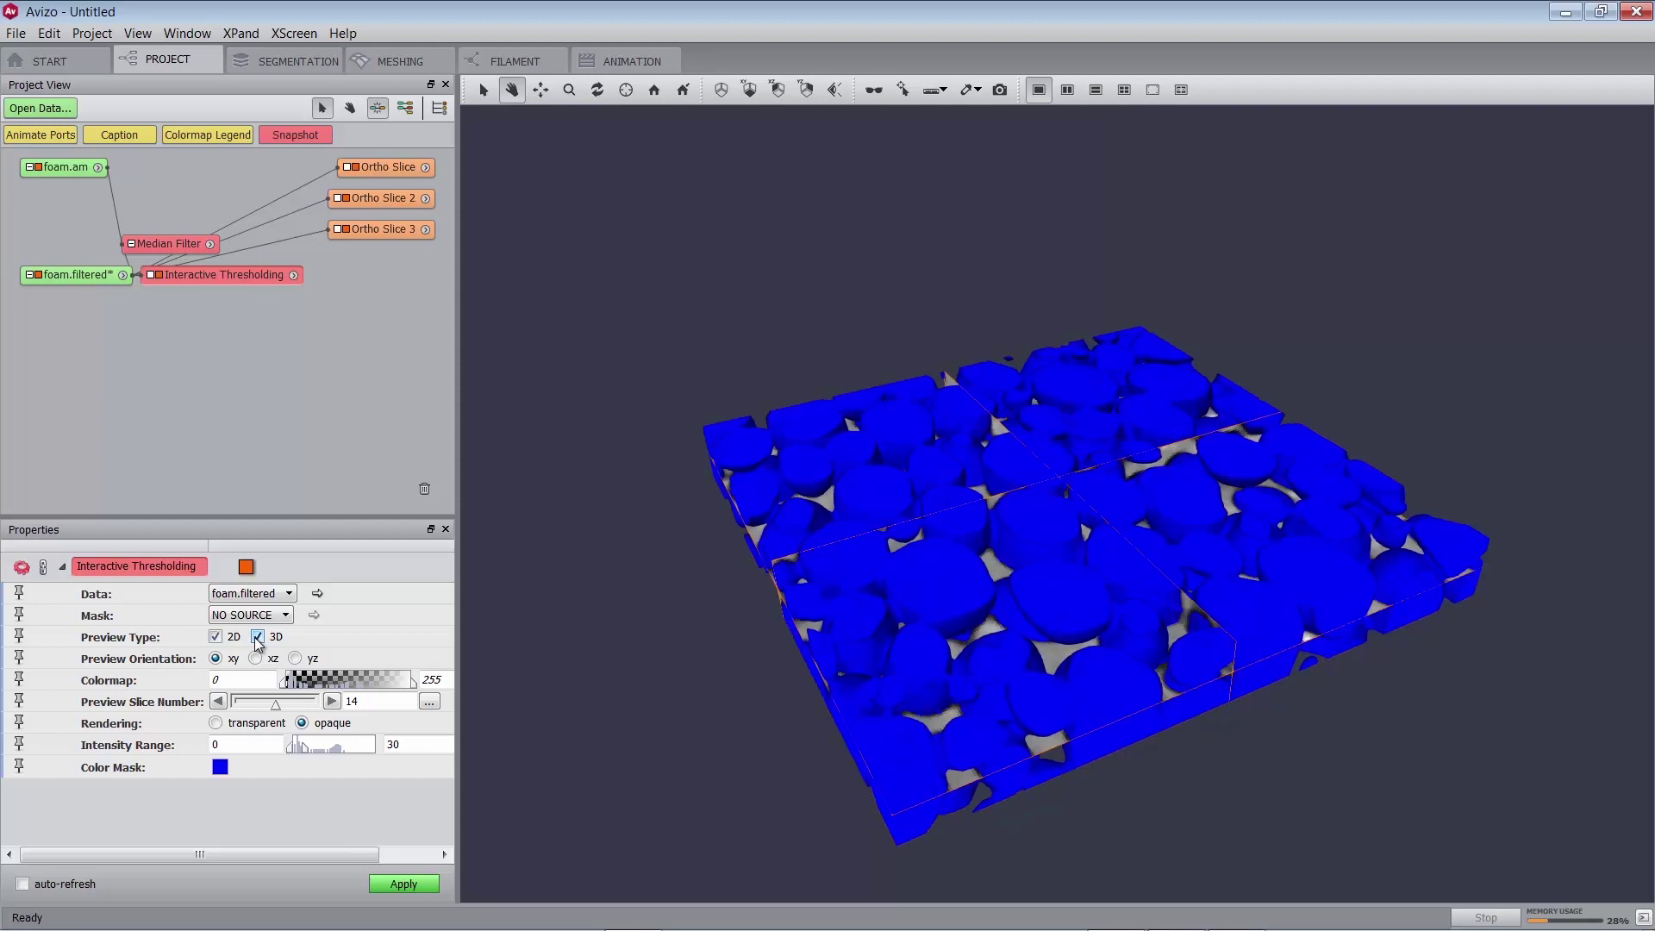
left_click(257, 637)
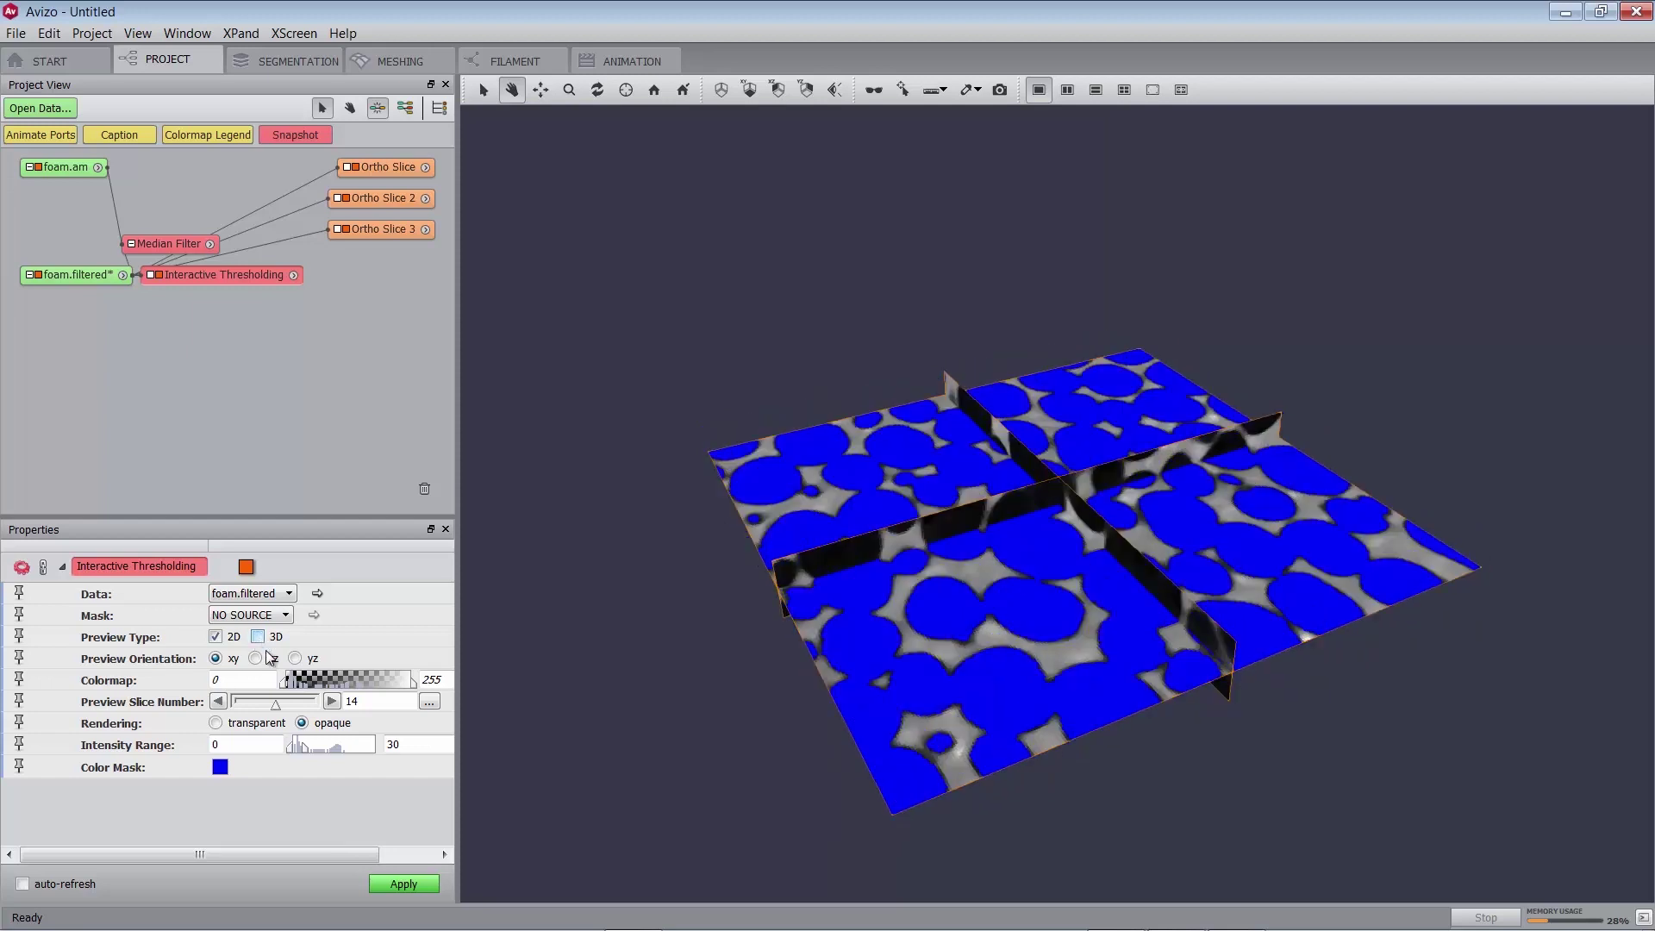
left_click(404, 885)
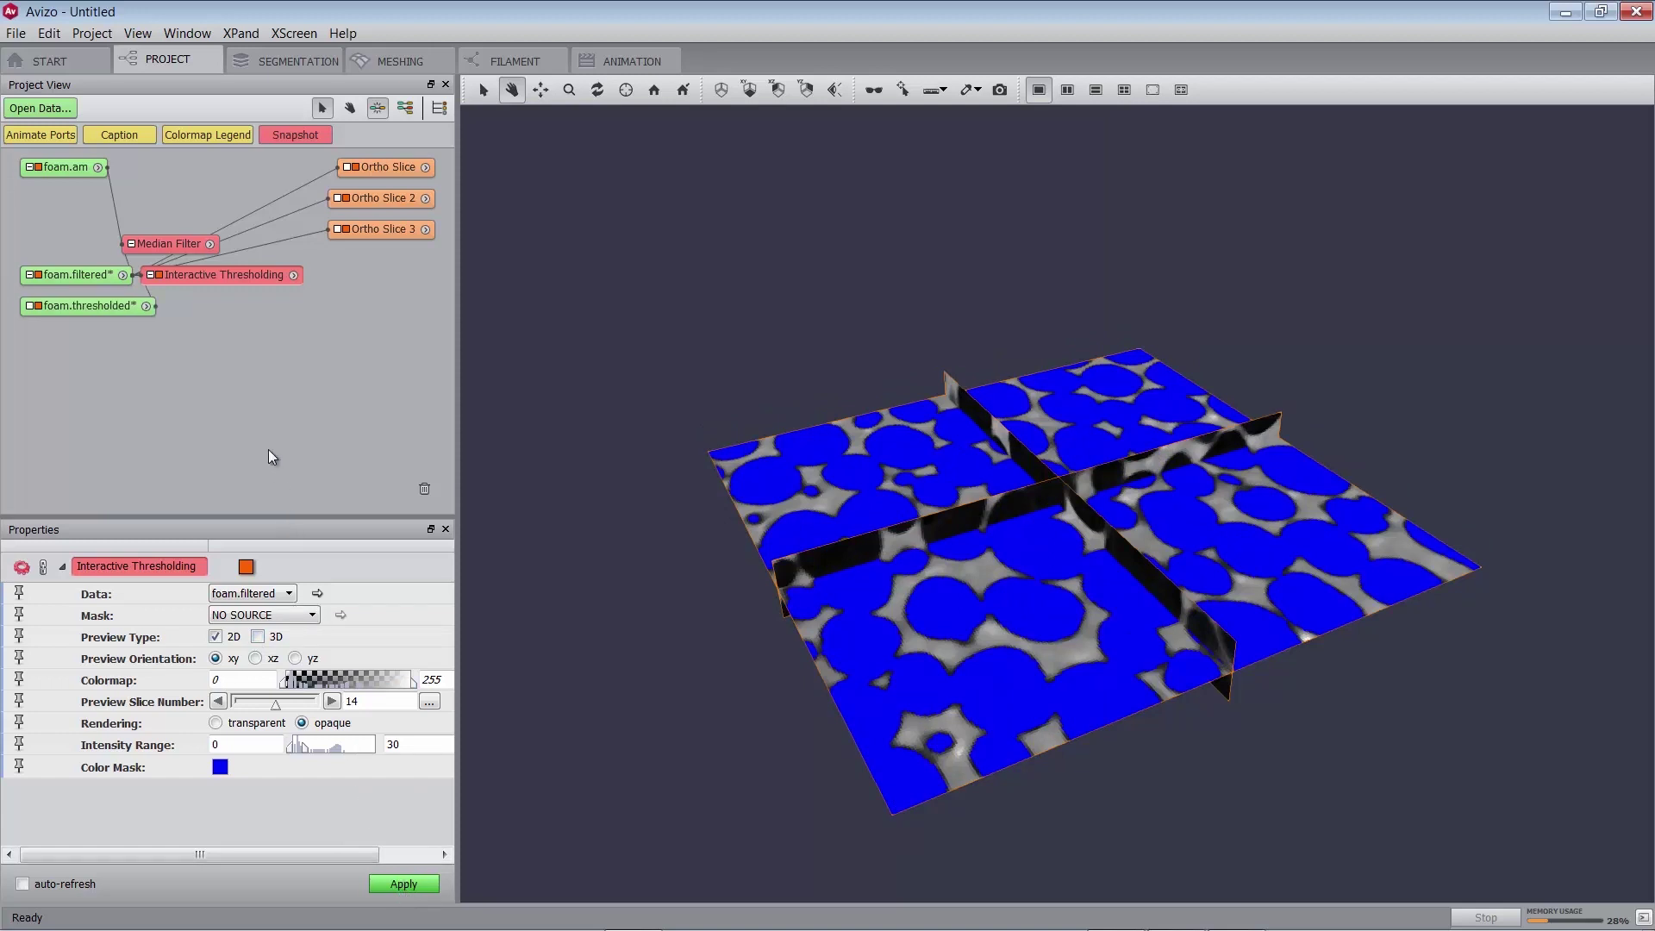
Inspect foam.thresholded and move the Interactive Thresholding node to the right.
left_click(113, 307)
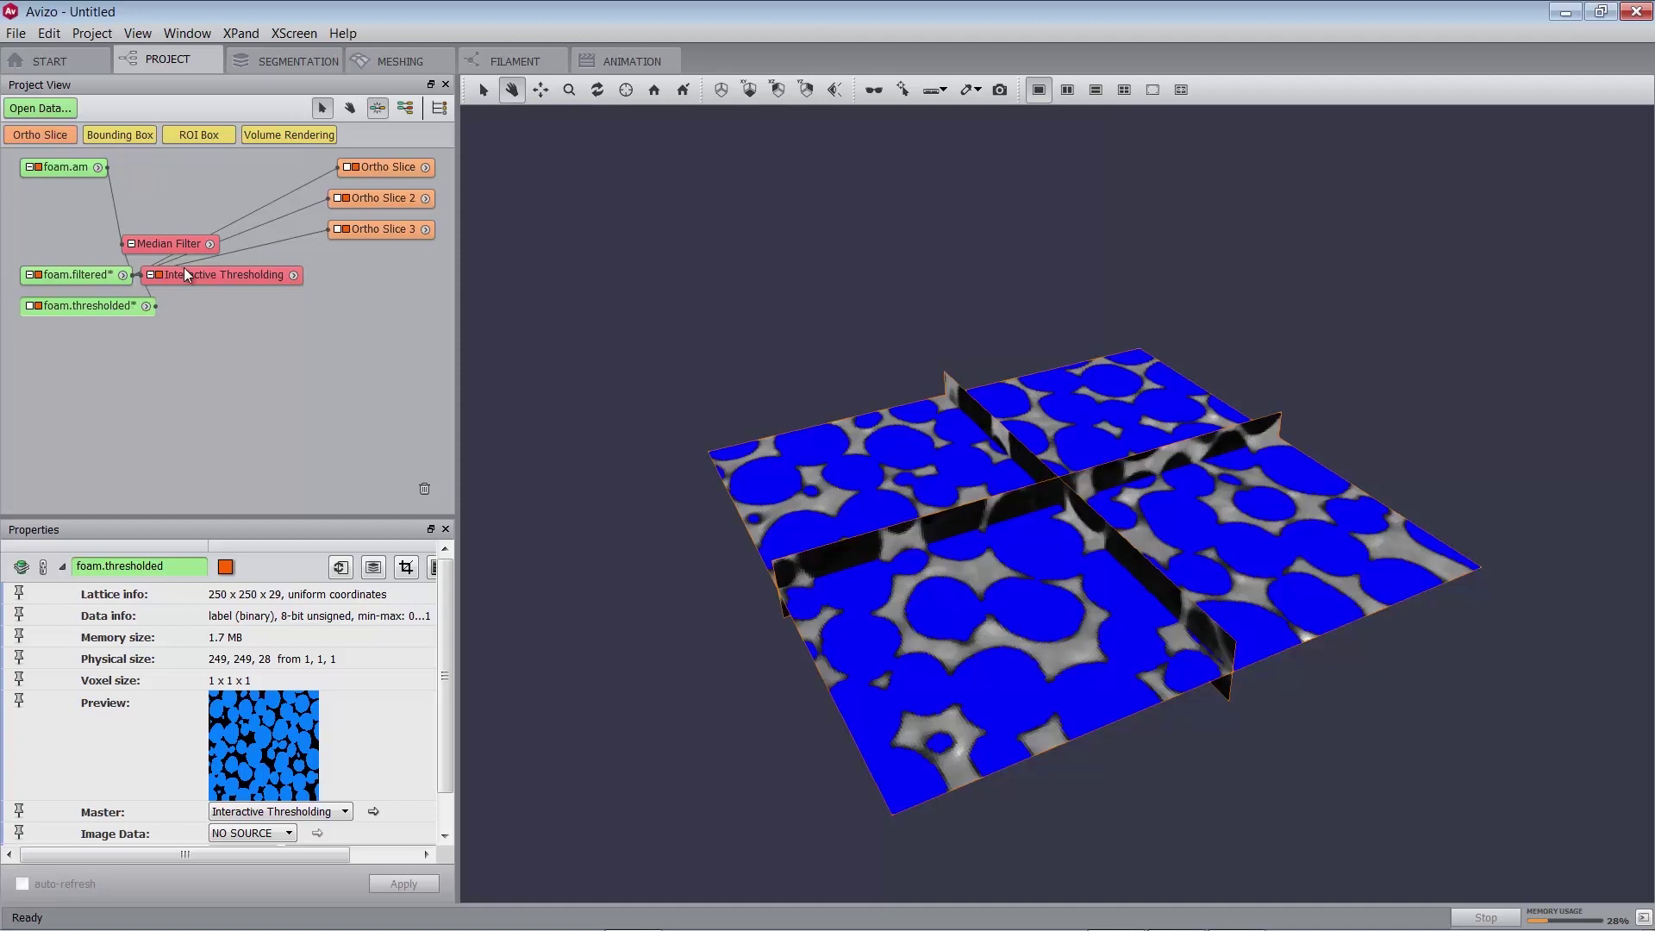
left_click_drag(199, 276, 254, 279)
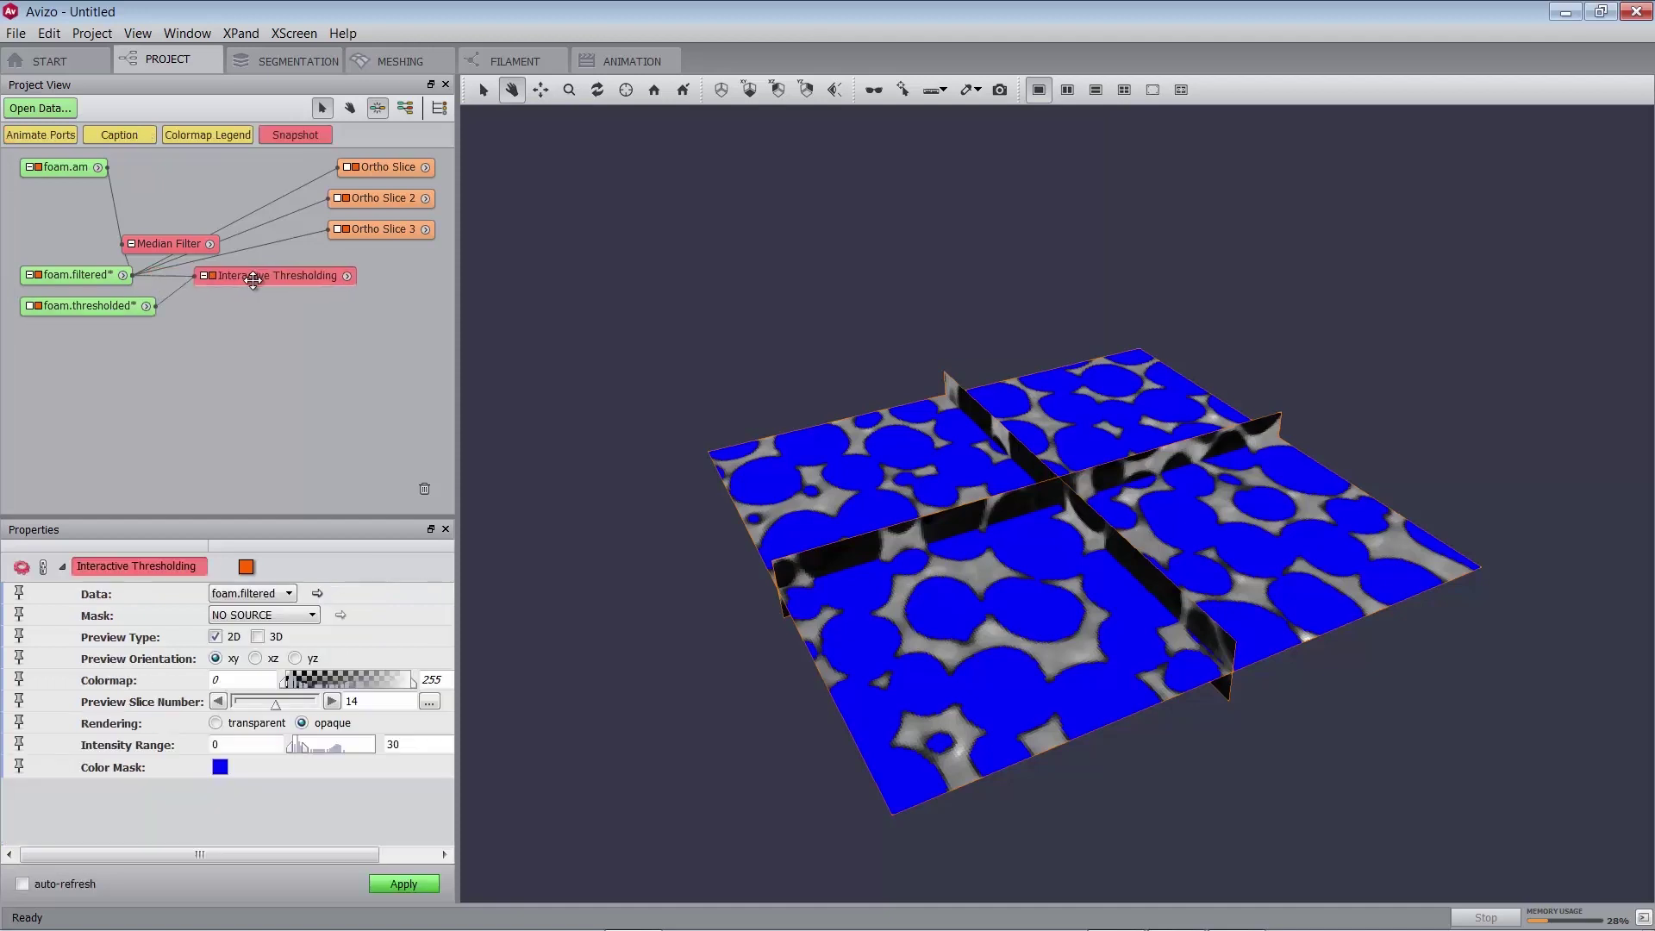
Hide the thresholding preview and connect the main Ortho Slice to foam.thresholded.
left_click(246, 567)
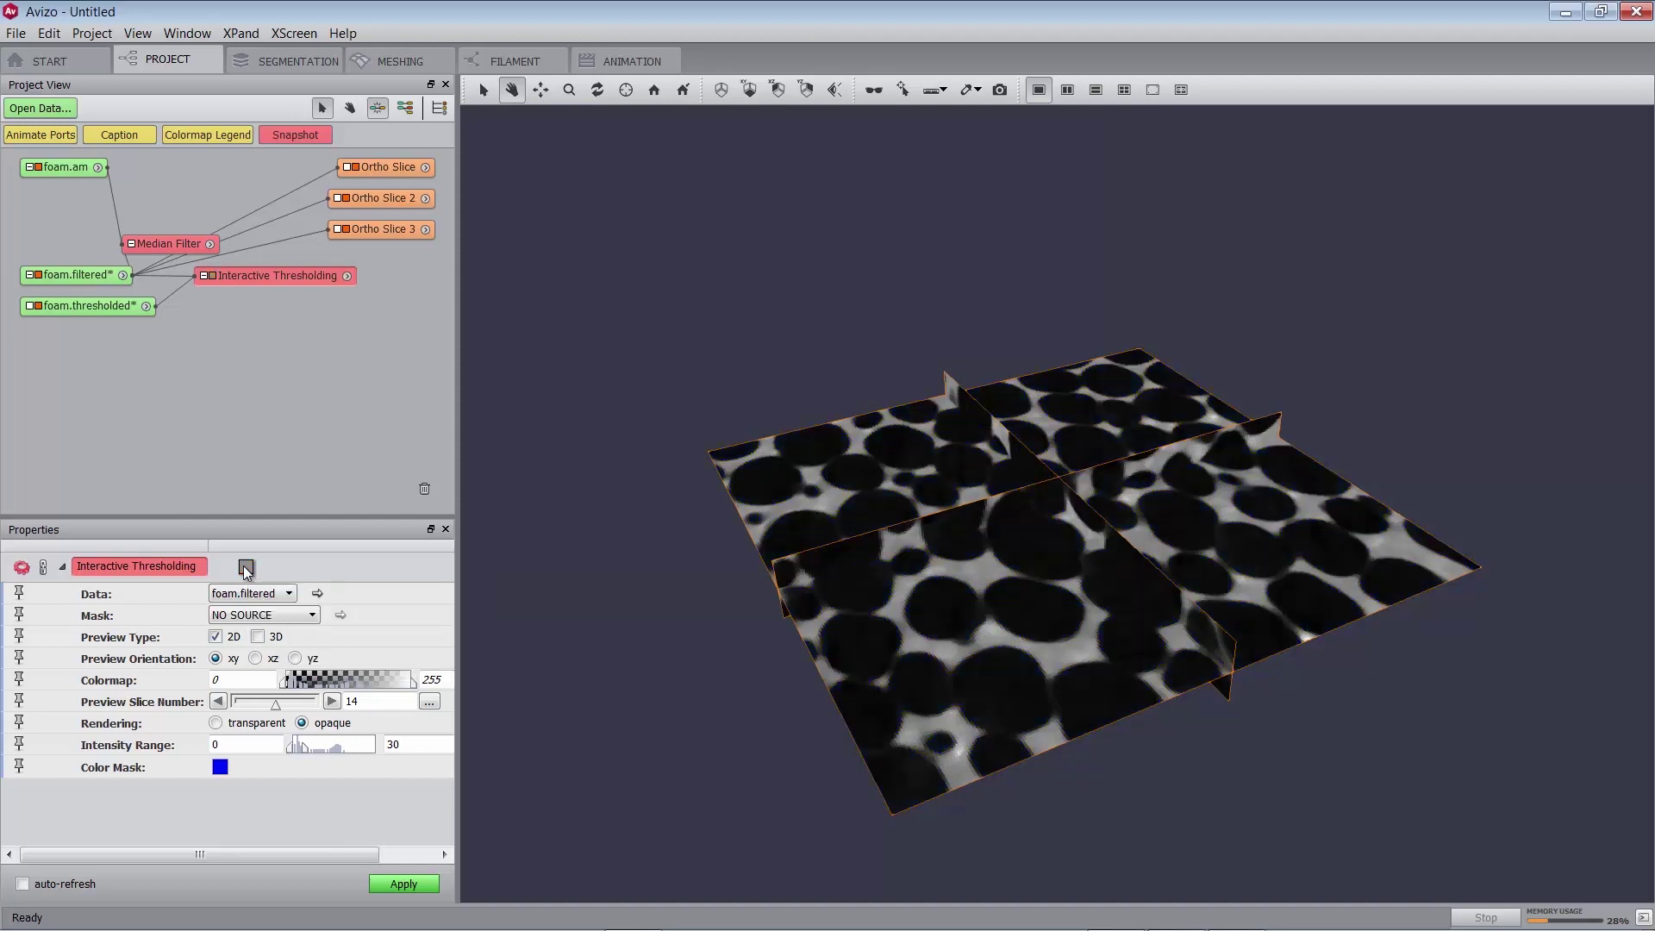
left_click(81, 294)
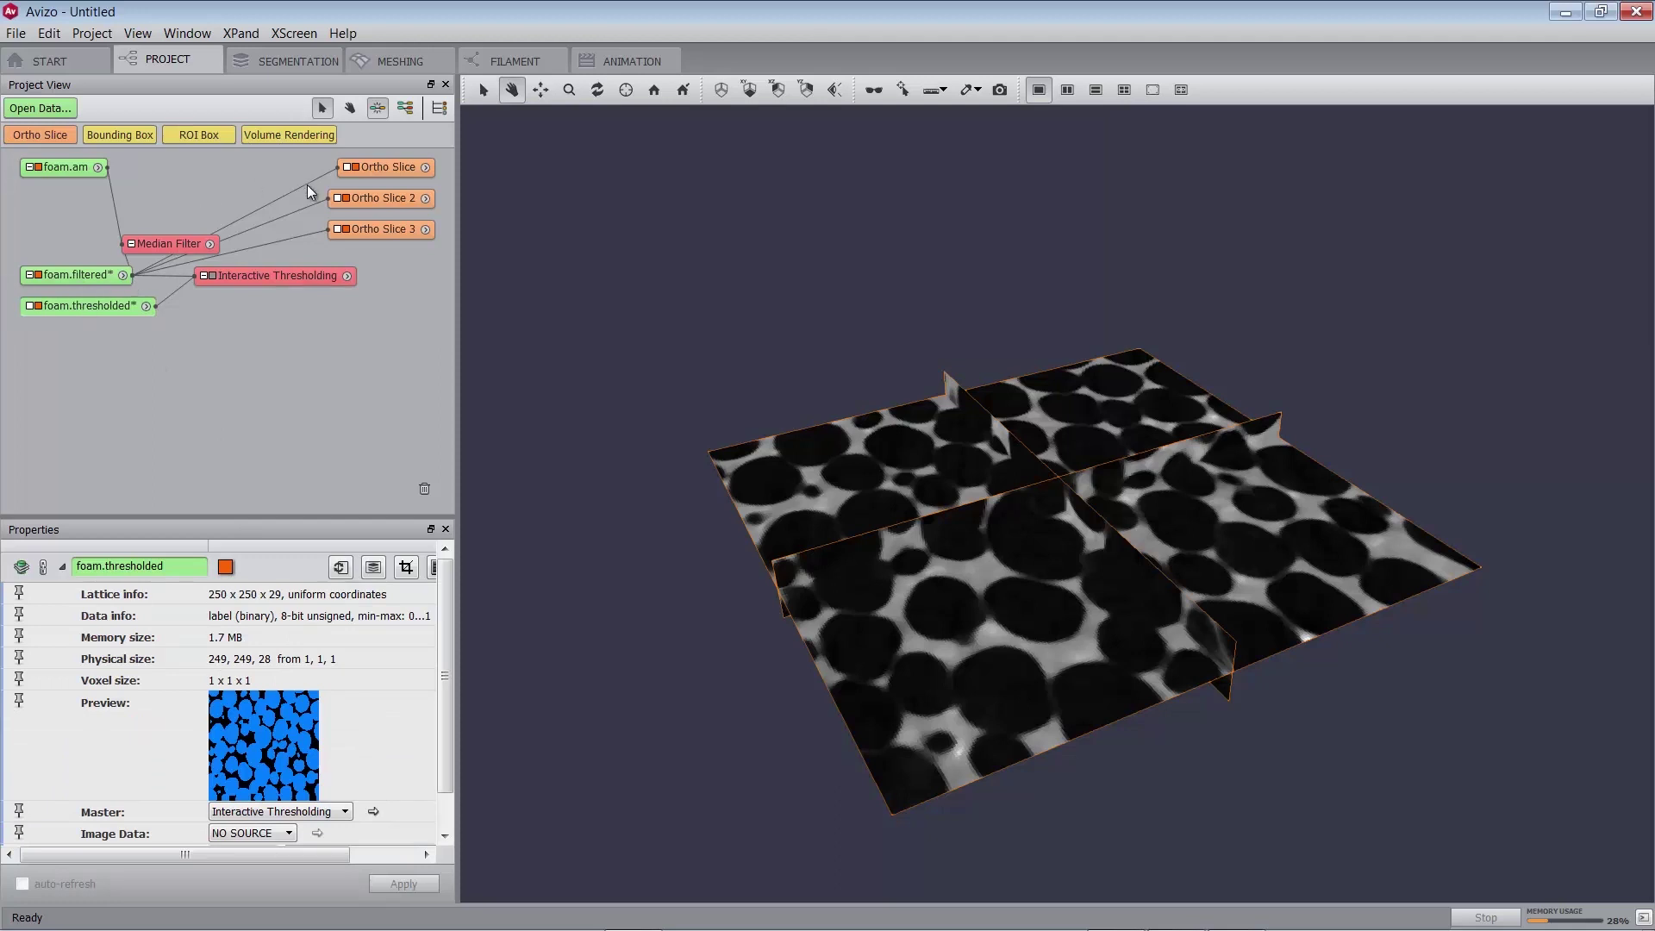
left_click(369, 169)
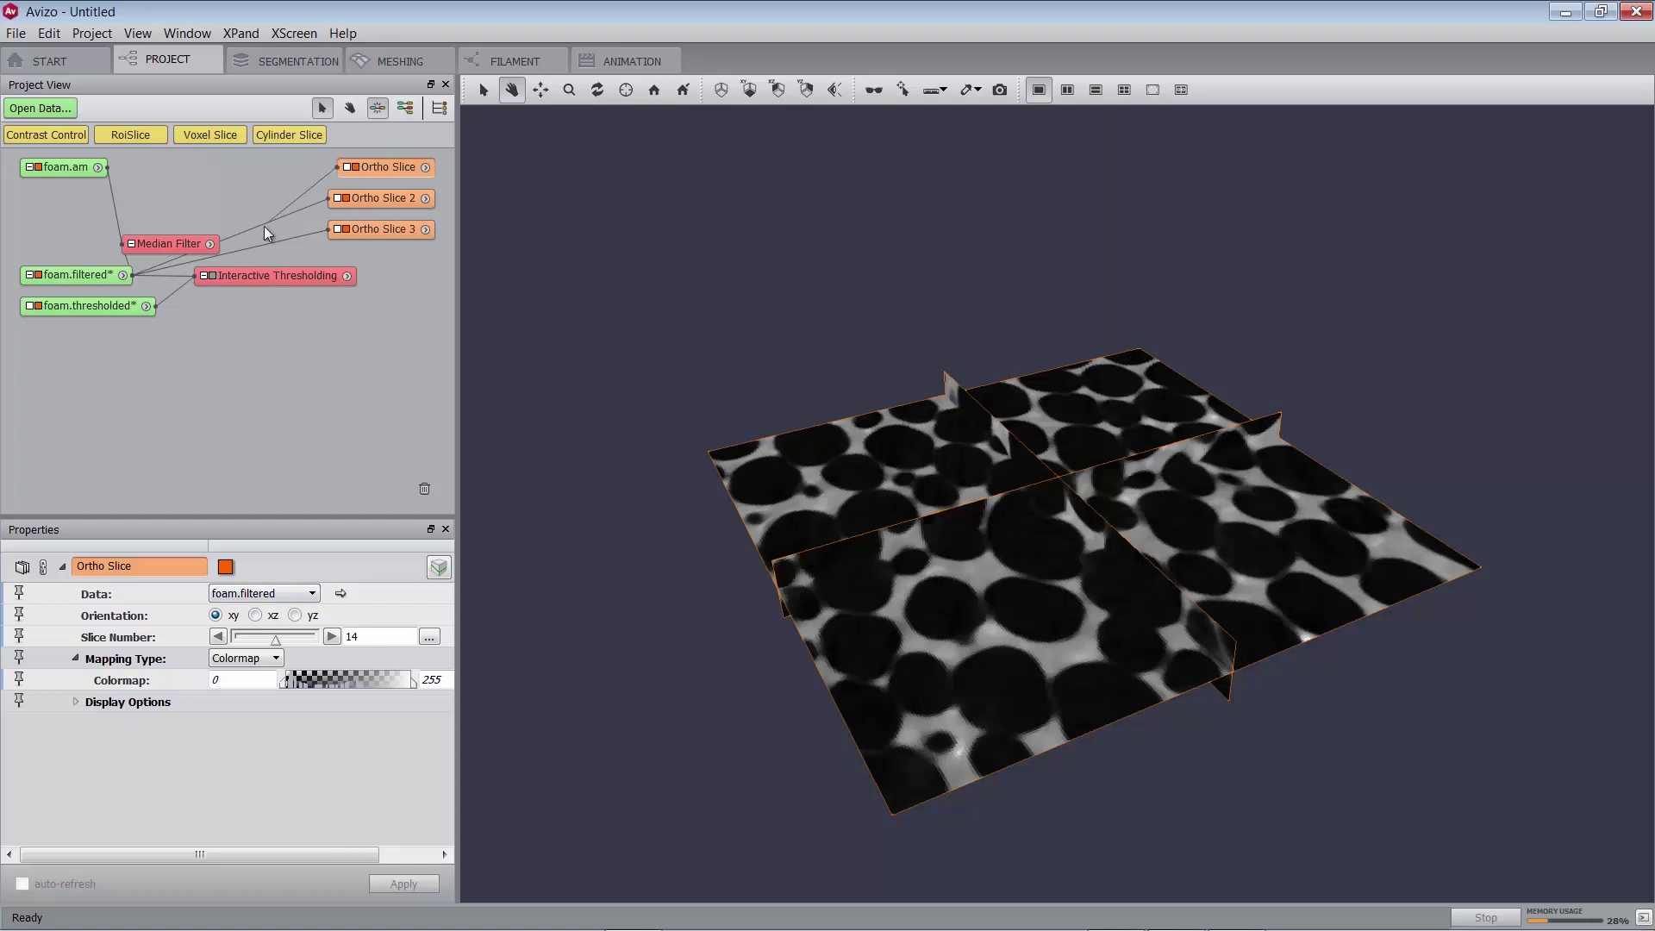
left_click_drag(179, 291, 151, 302)
left_click_drag(376, 169, 341, 316)
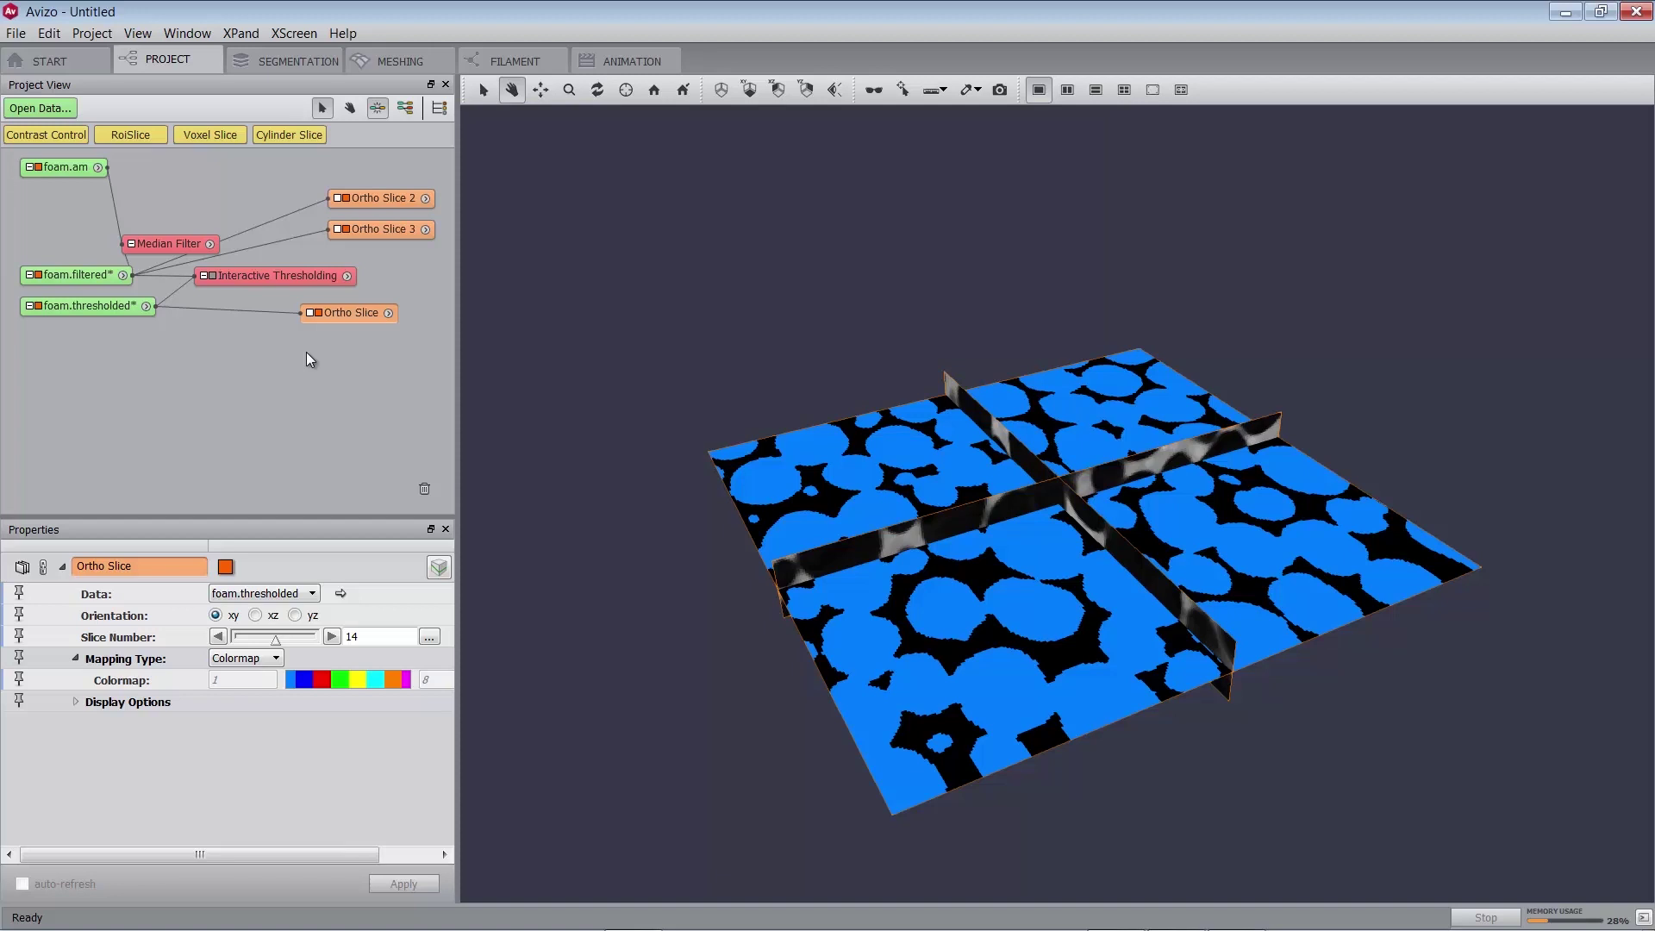
Apply Separate Objects to foam.thresholded with Marker Extent 1, creating foam.separate.
left_click(96, 306)
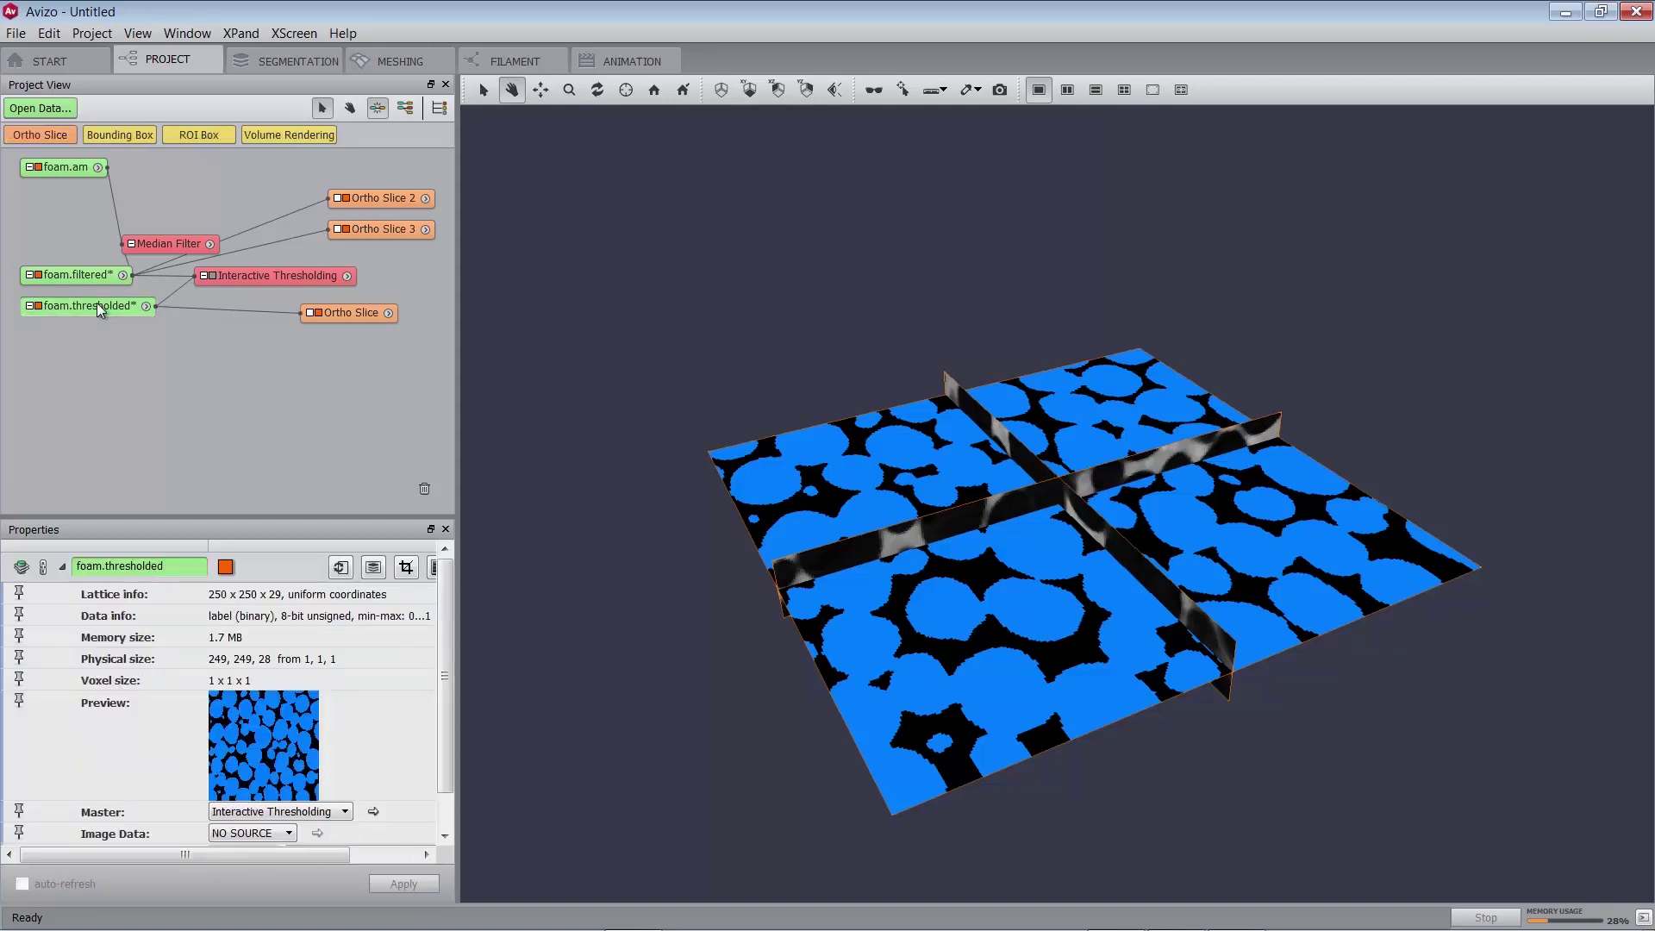
right_click(96, 306)
type("separa")
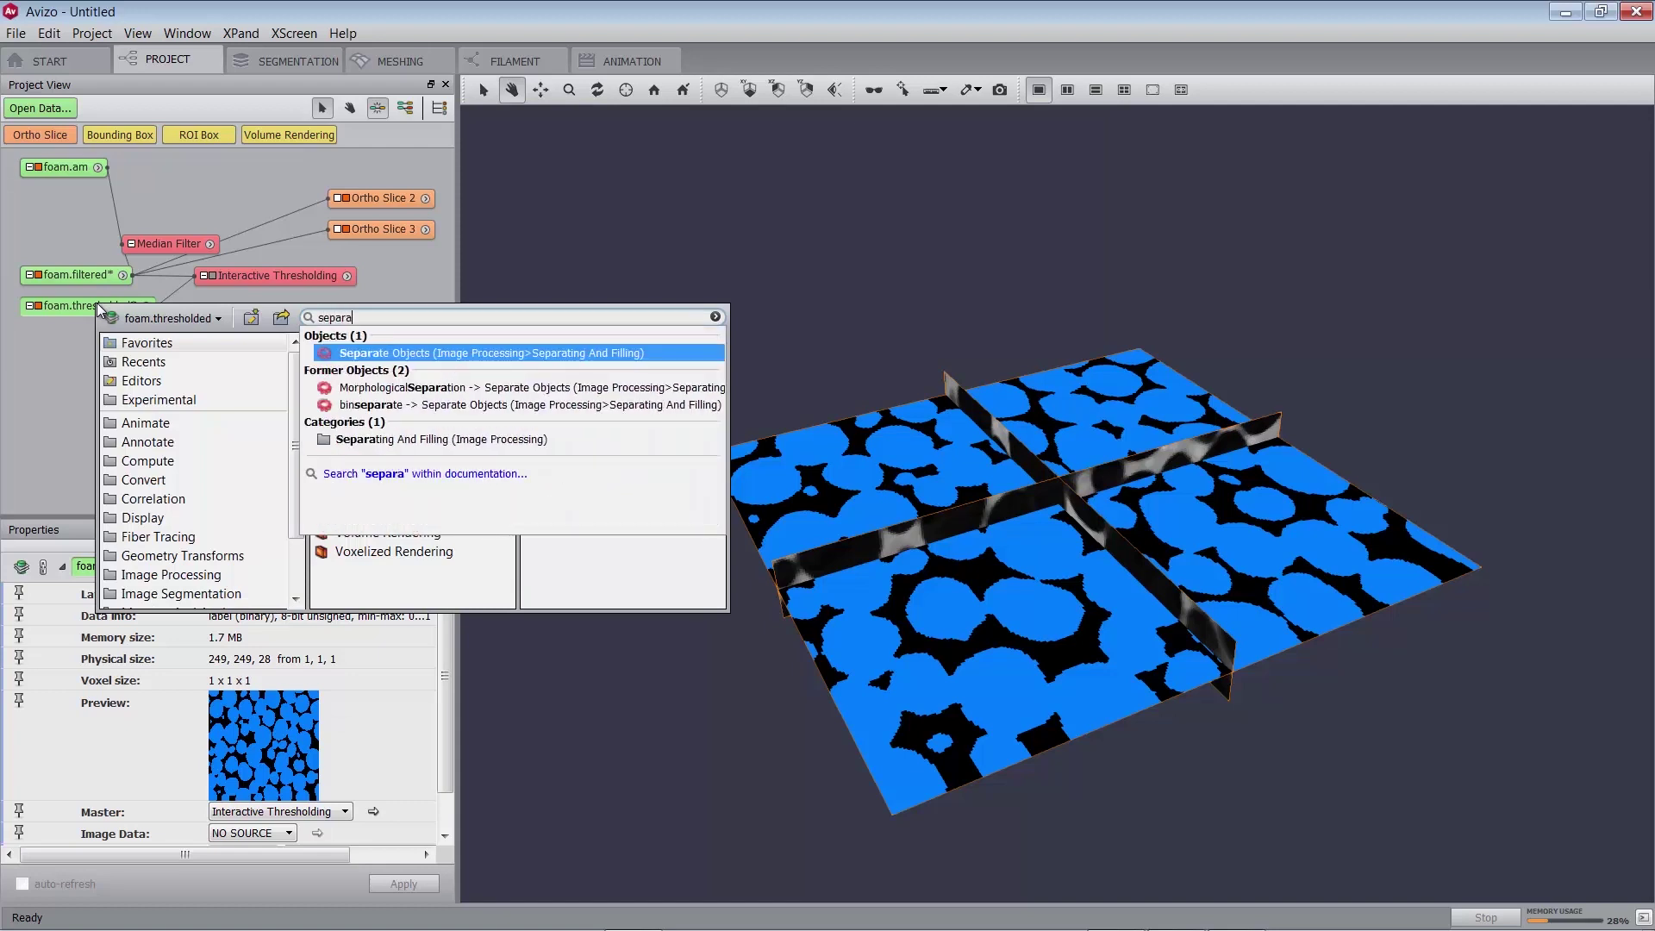
left_click(360, 352)
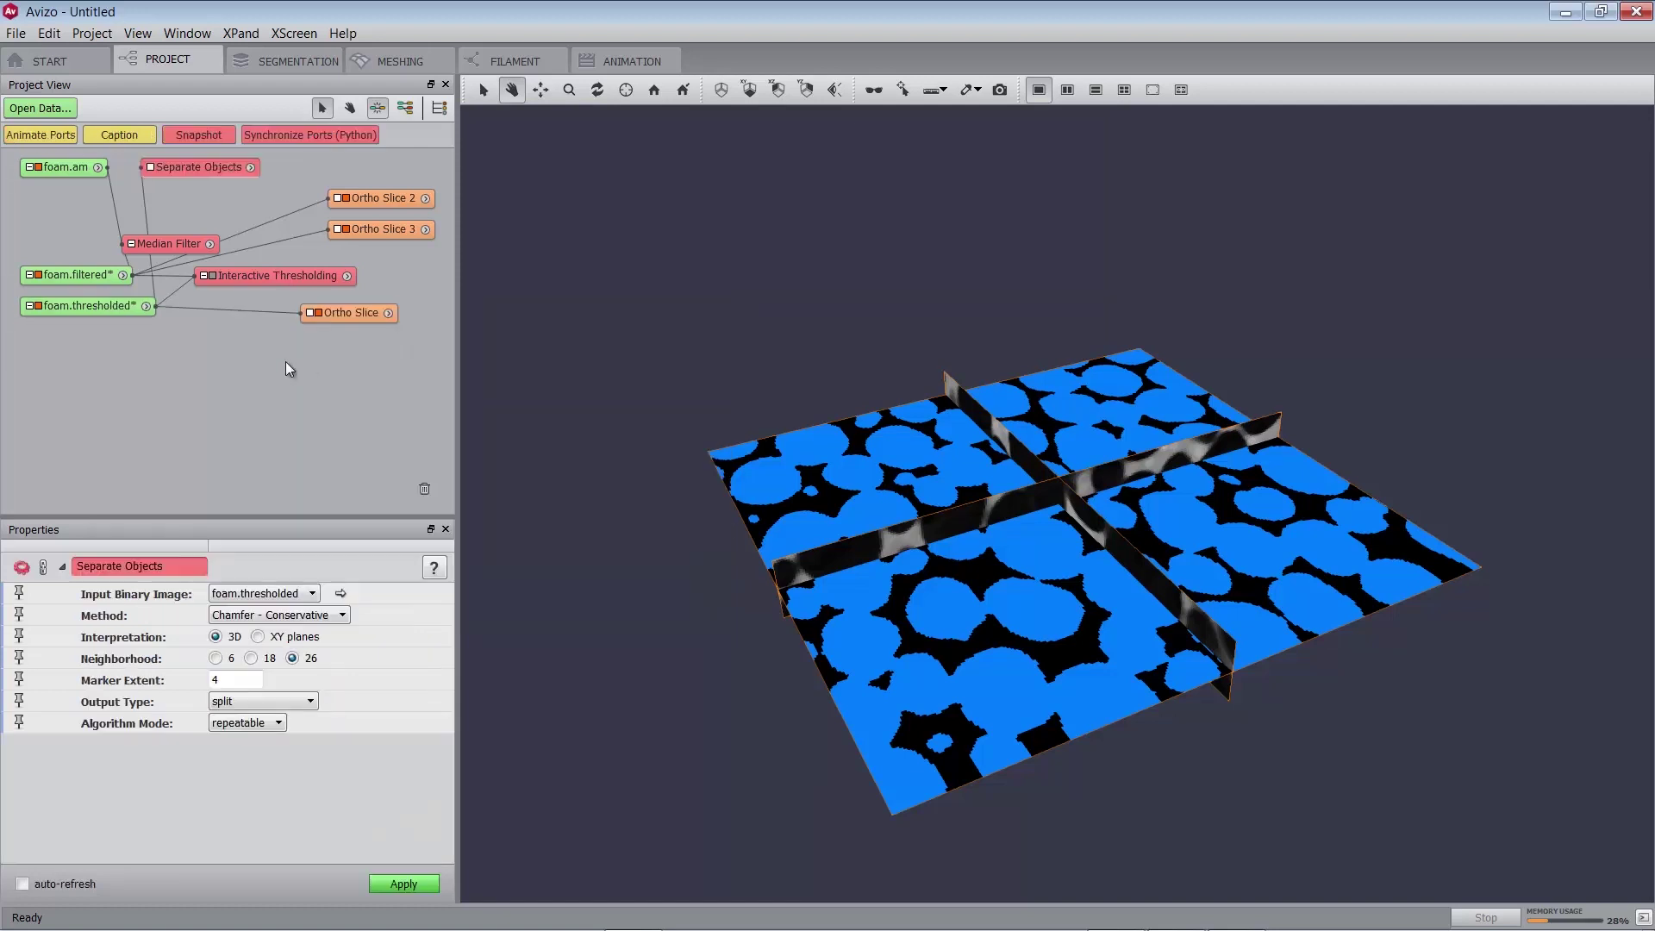
left_click_drag(203, 175, 244, 360)
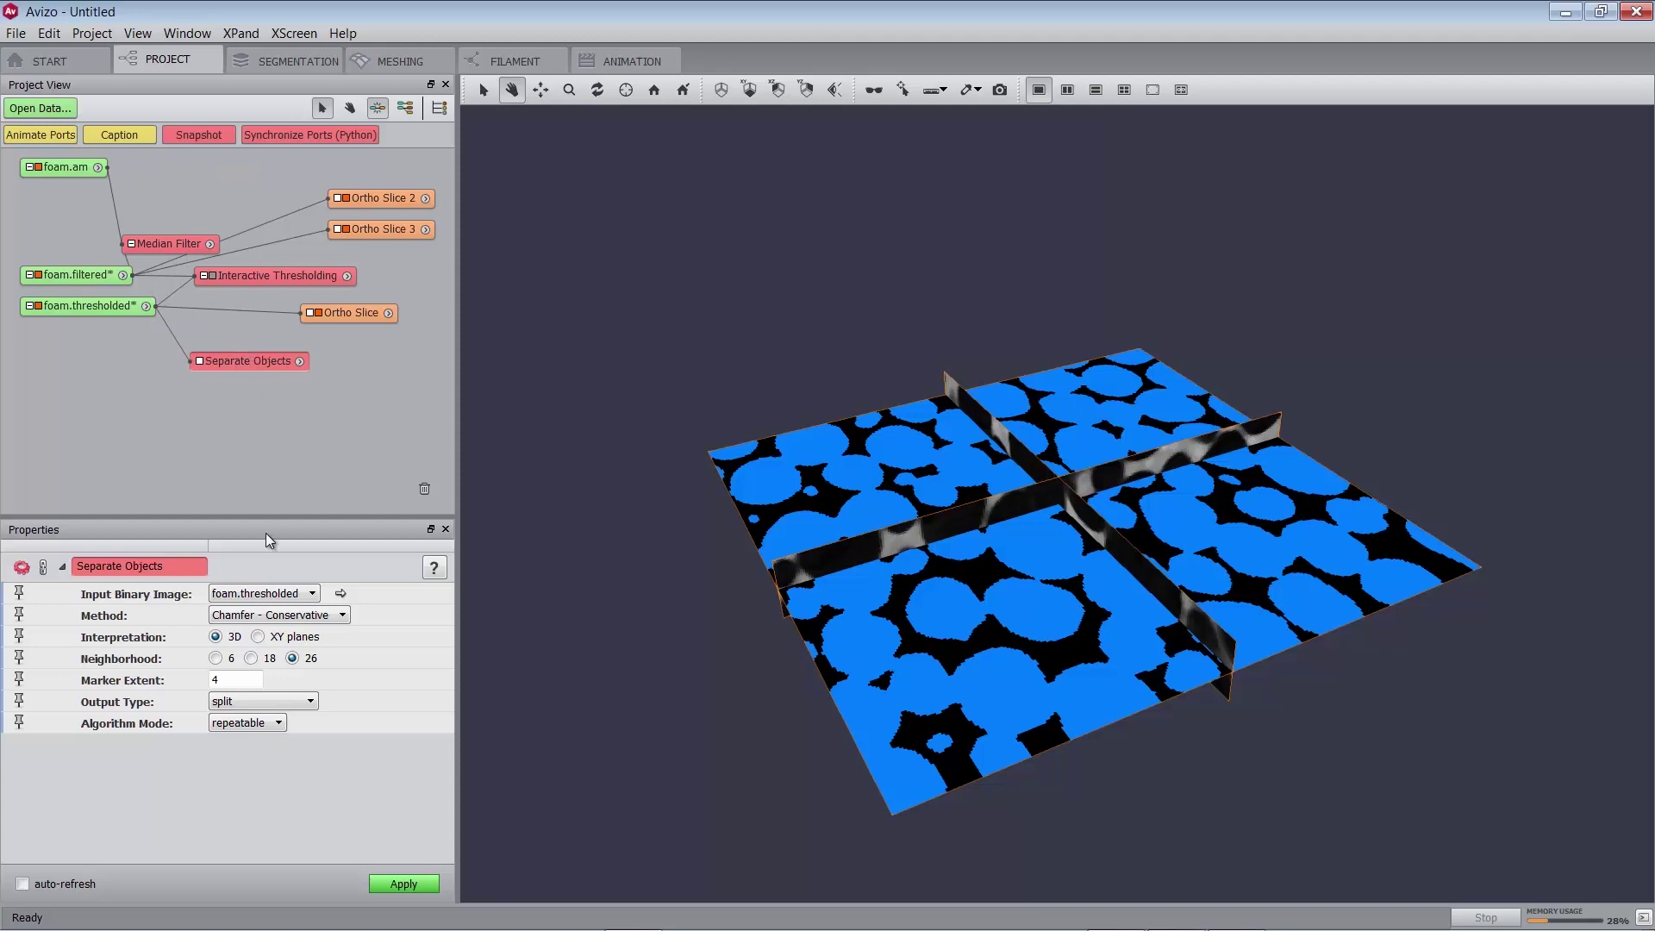
double_click(207, 679)
type("1")
left_click(404, 885)
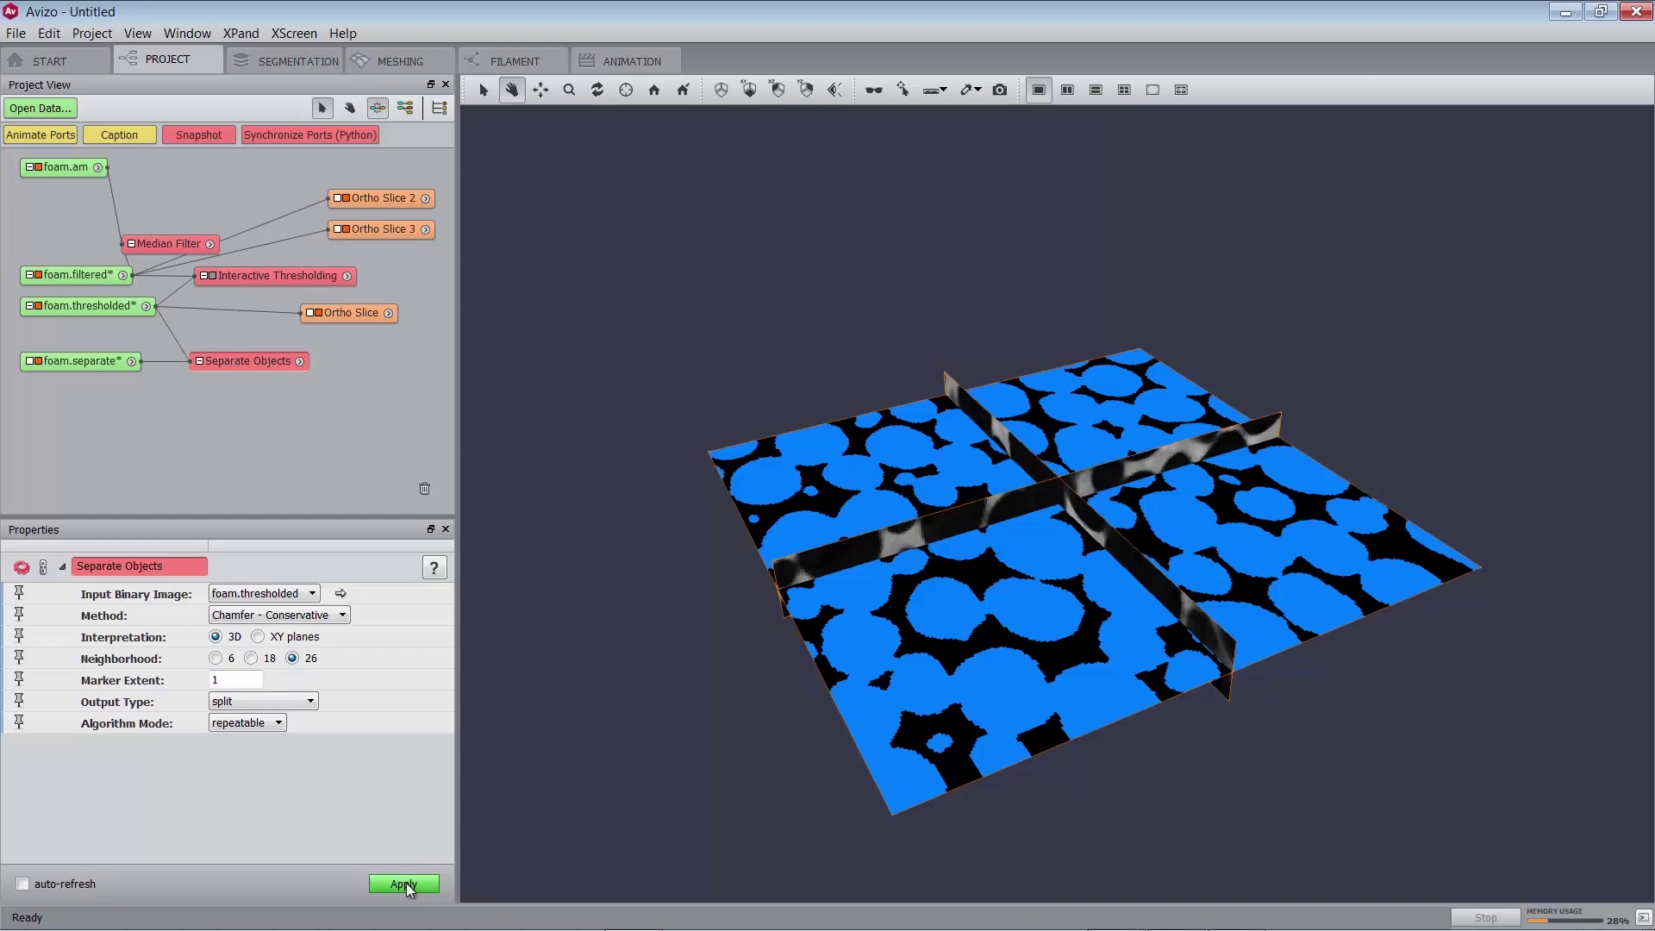
left_click(101, 362)
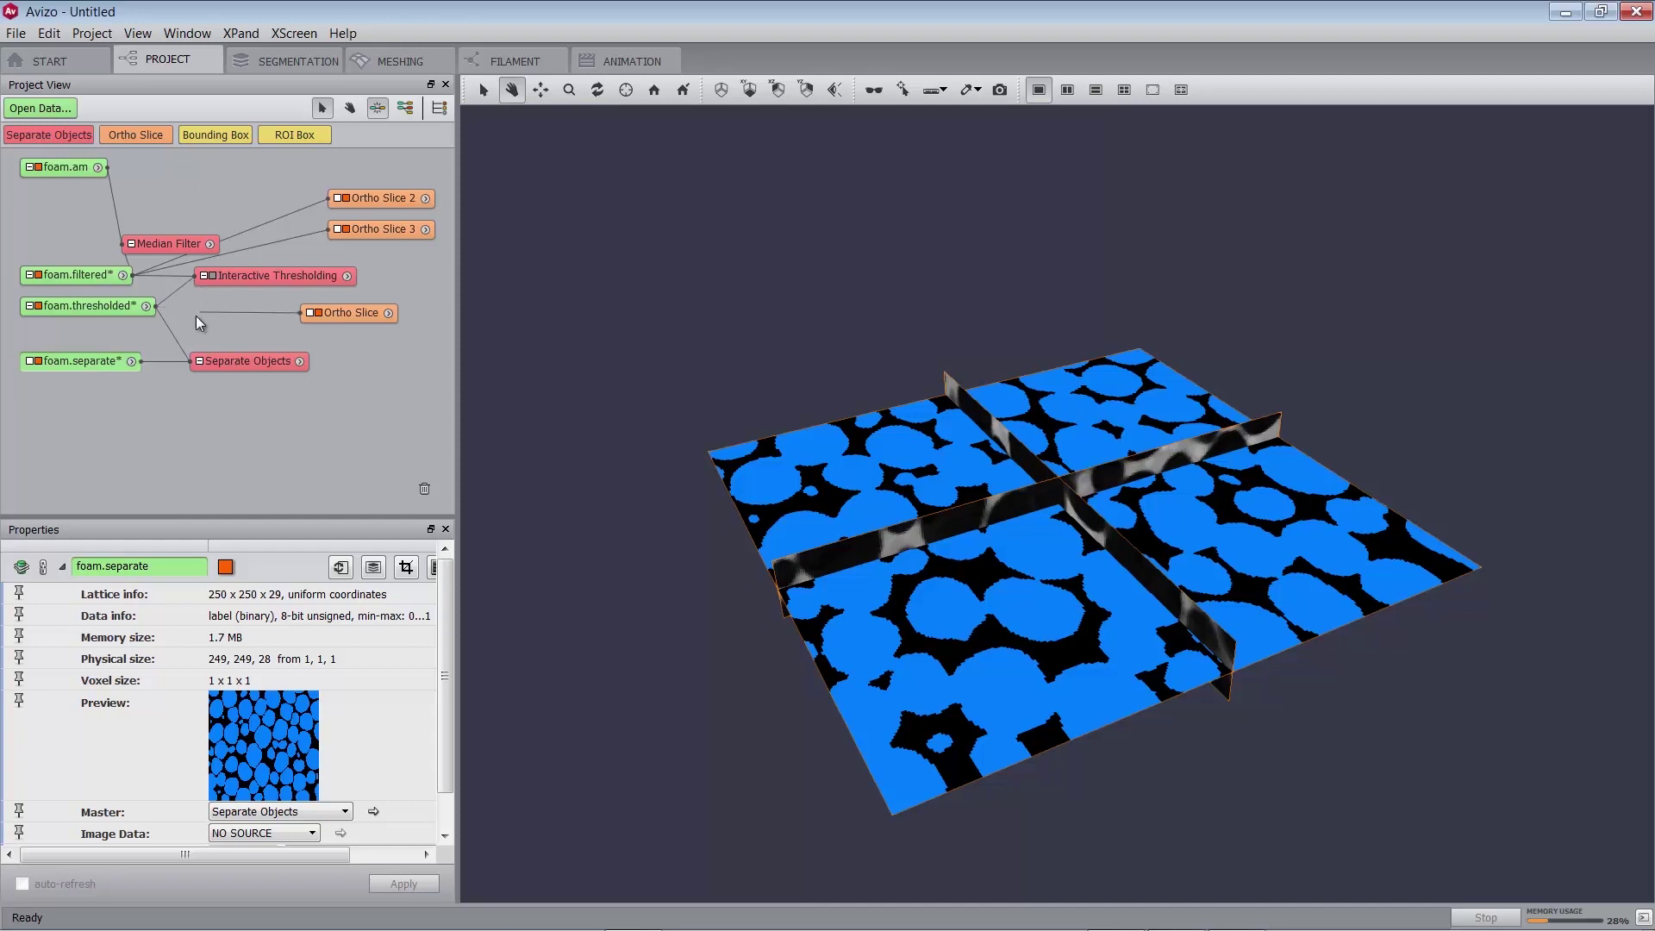
Reconnect the Ortho Slice input from foam.thresholded to foam.separate.
left_click_drag(195, 316, 131, 362)
mouse_move(105, 366)
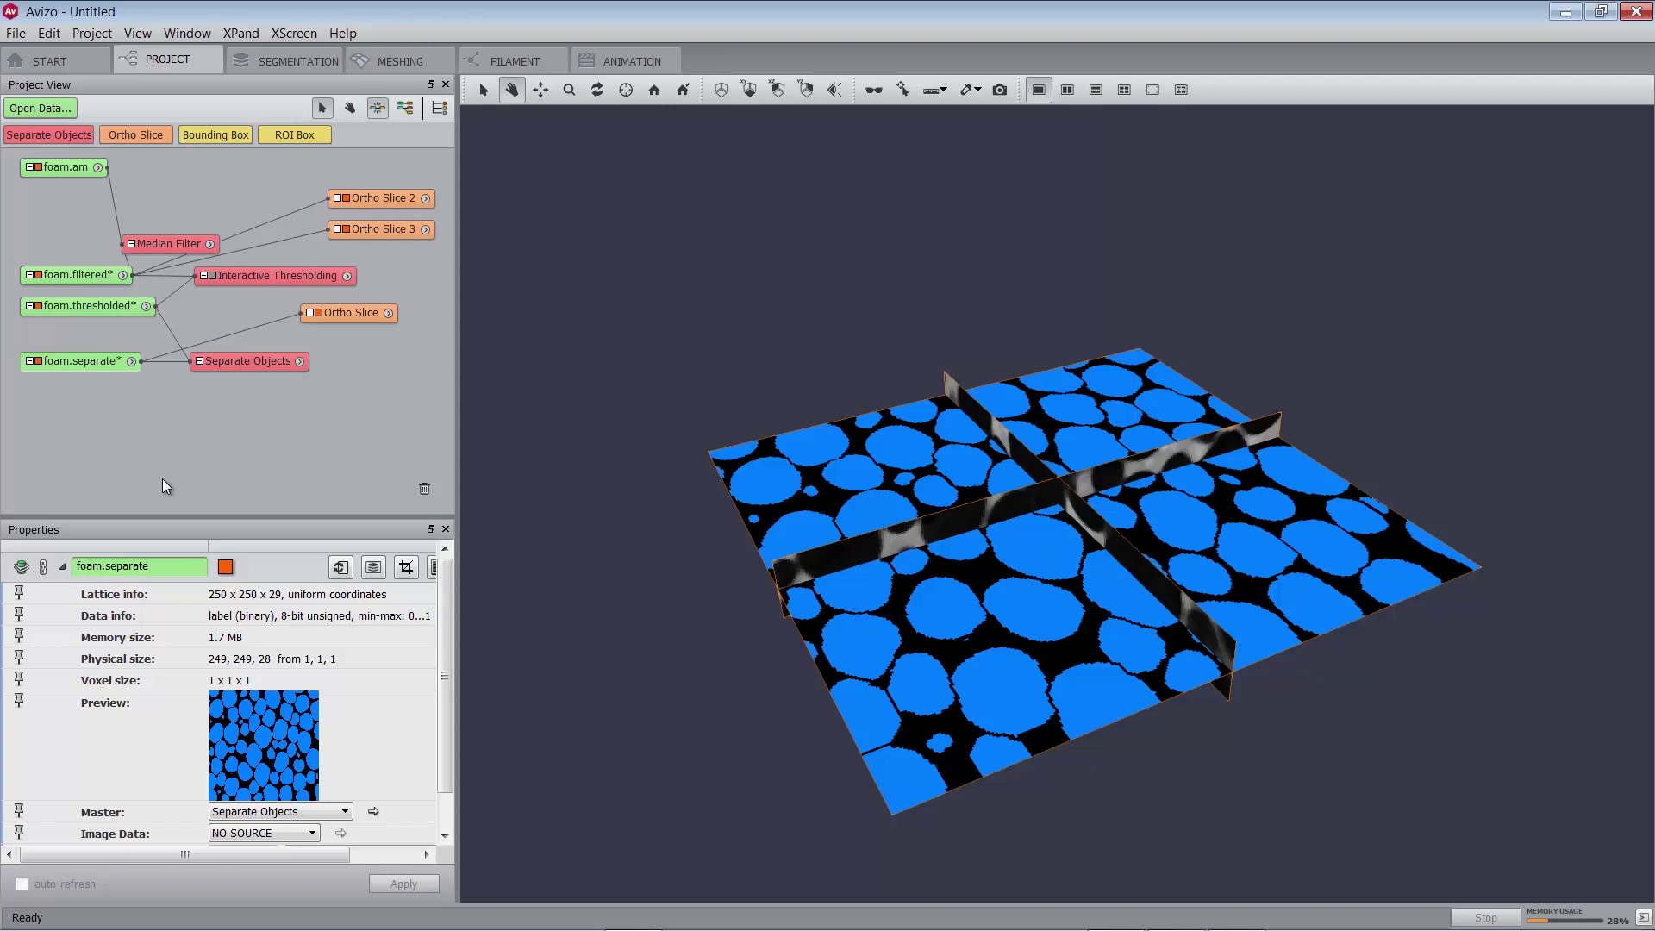
Run Label Analysis on foam.separate with foam.am as the intensity image.
right_click(90, 366)
type("lab")
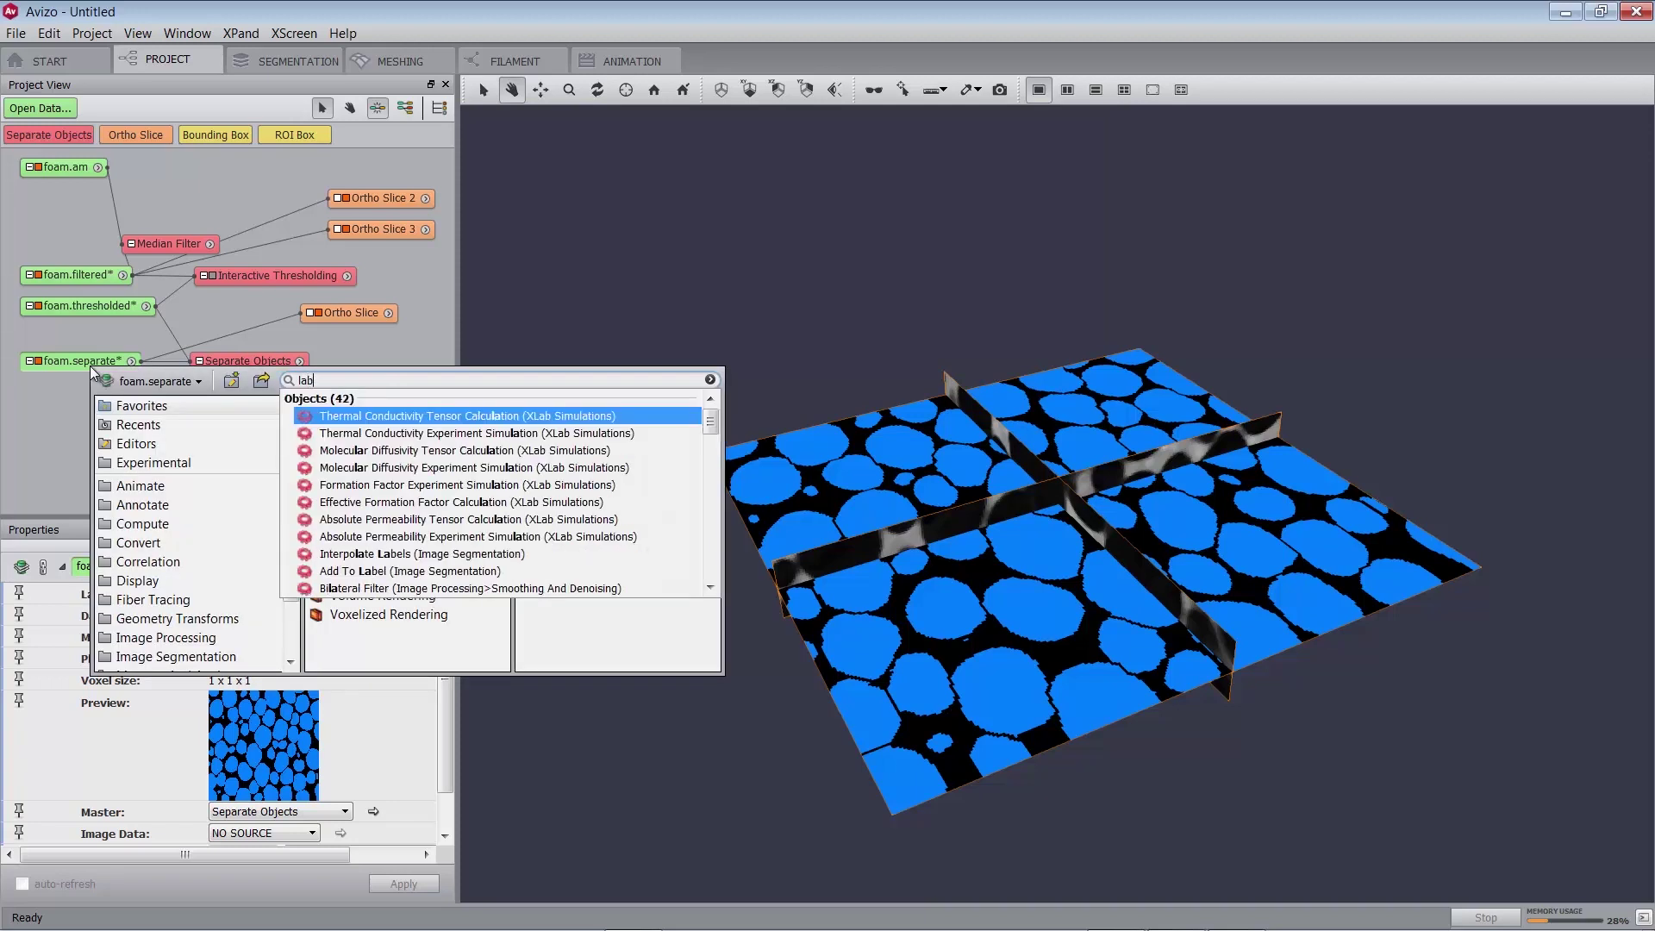
type("el anal")
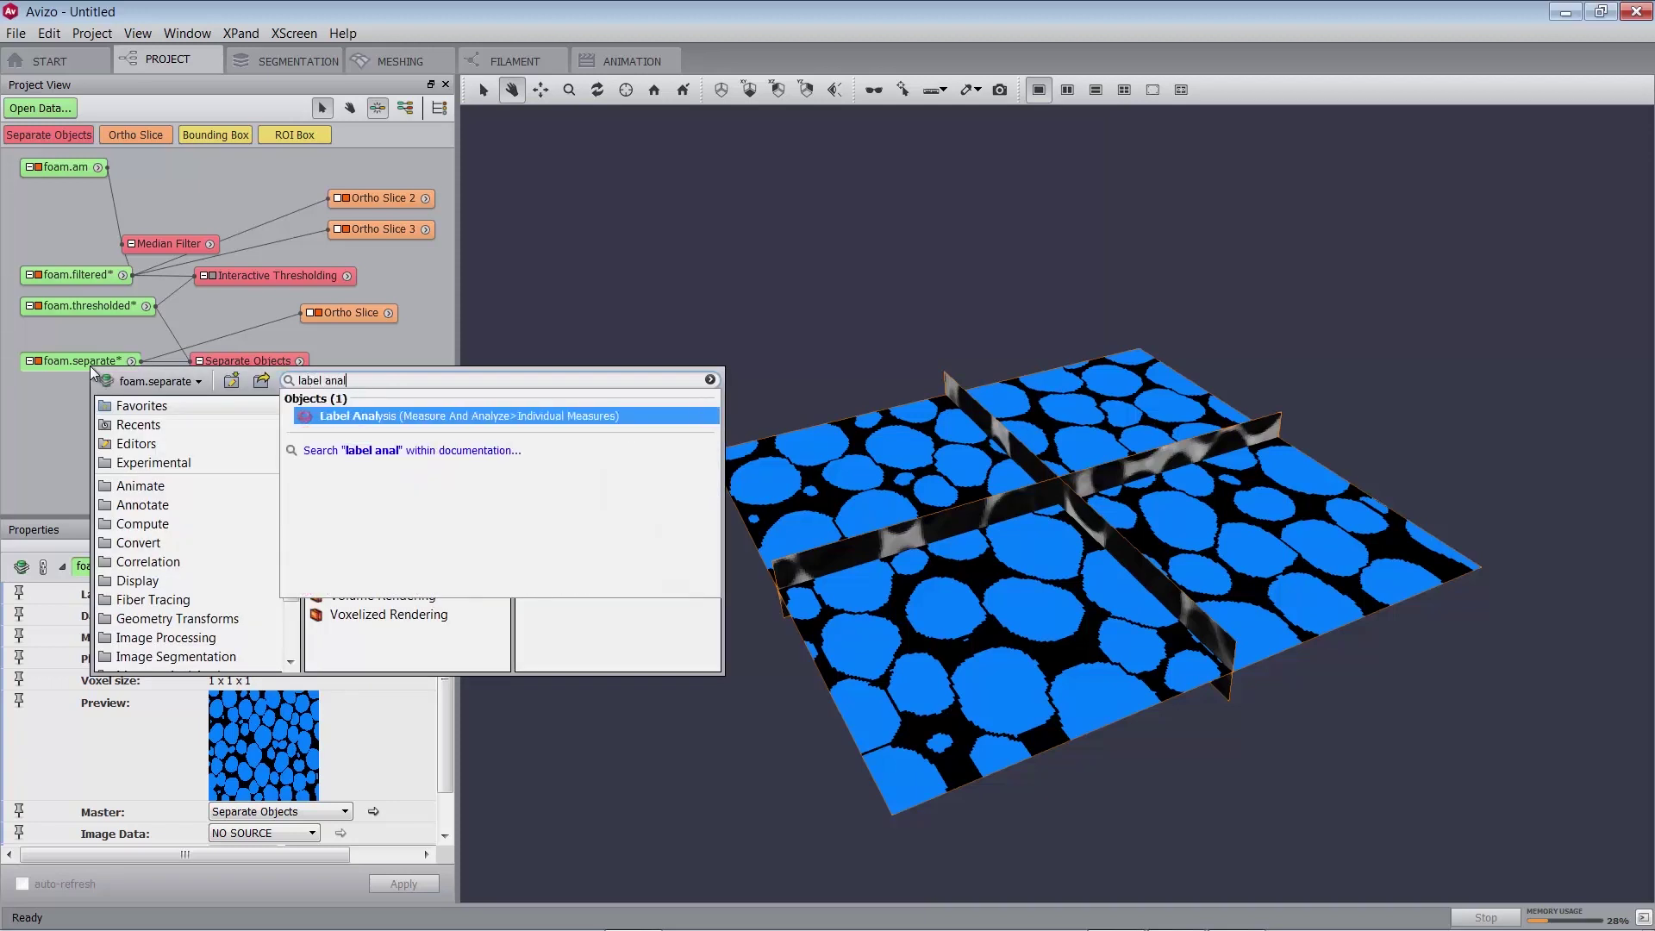
key("Return")
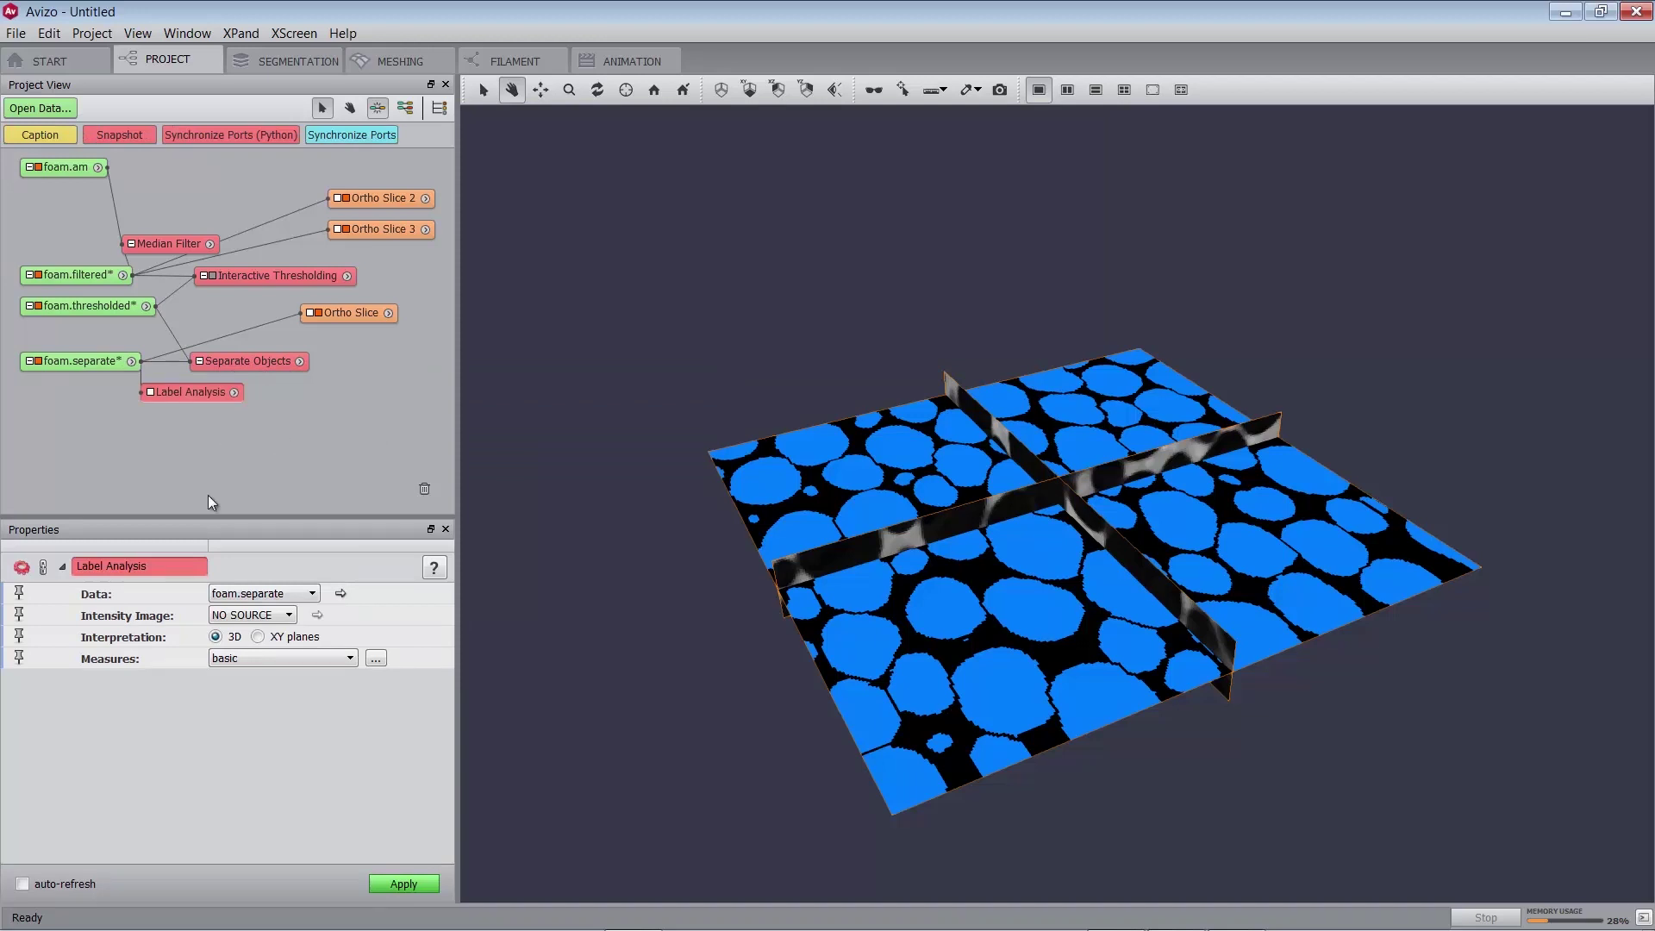
left_click(250, 615)
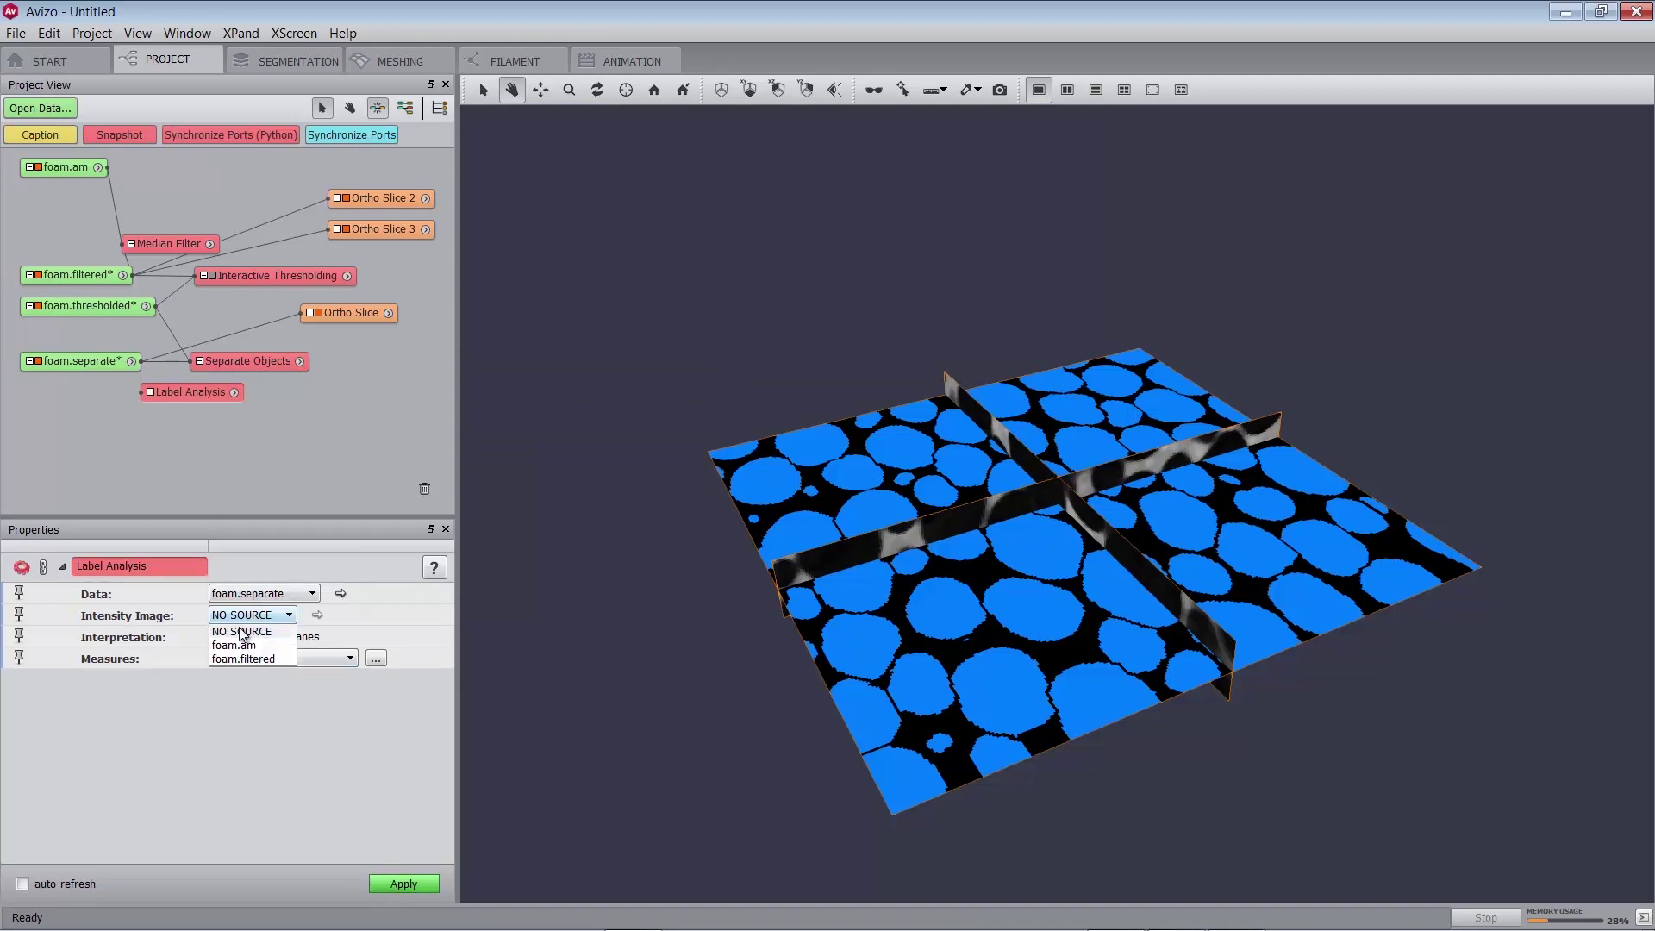
left_click(259, 647)
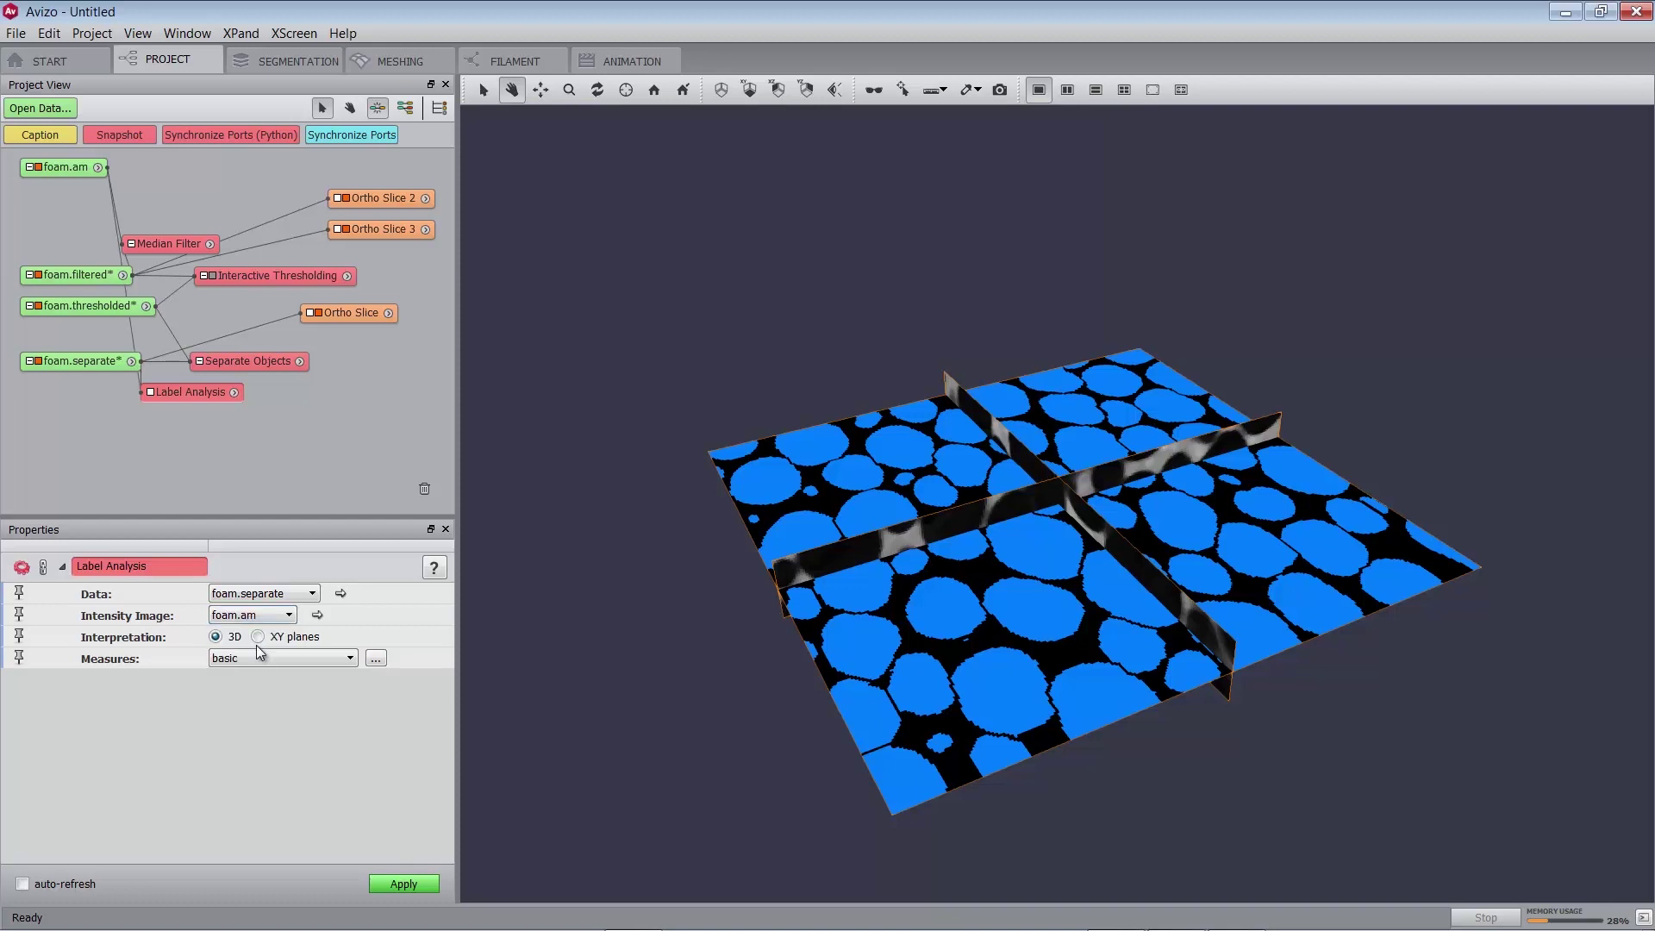
left_click(404, 885)
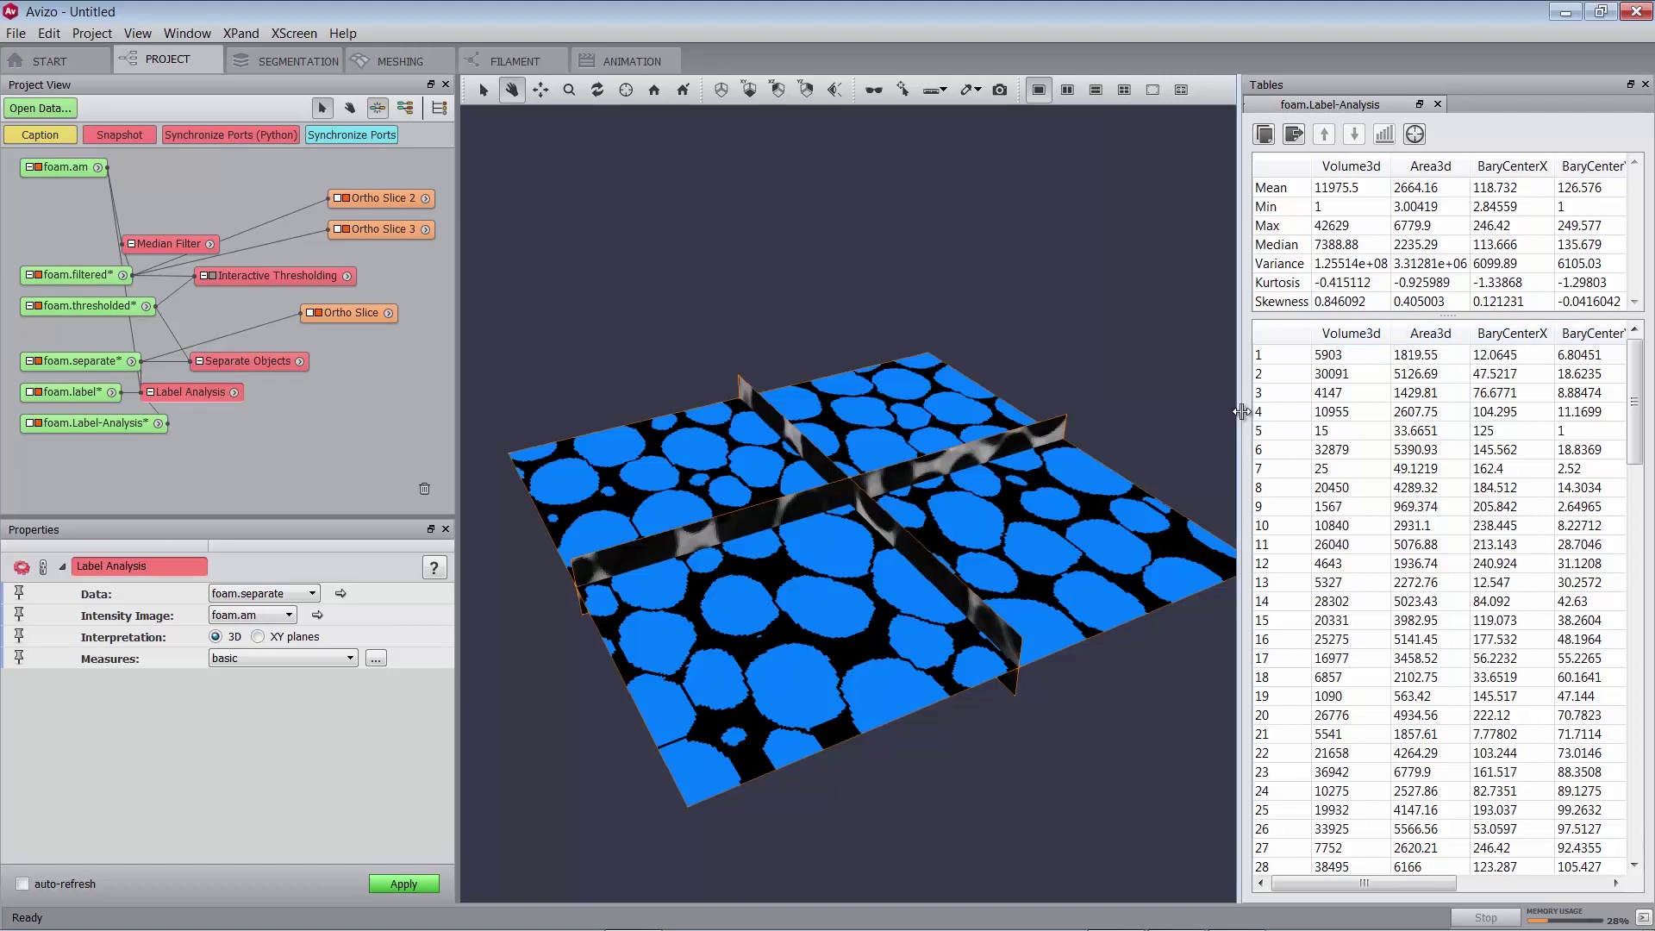
Plot a histogram of the Volume3d column from the foam.Label-Analysis table.
left_click(1328, 336)
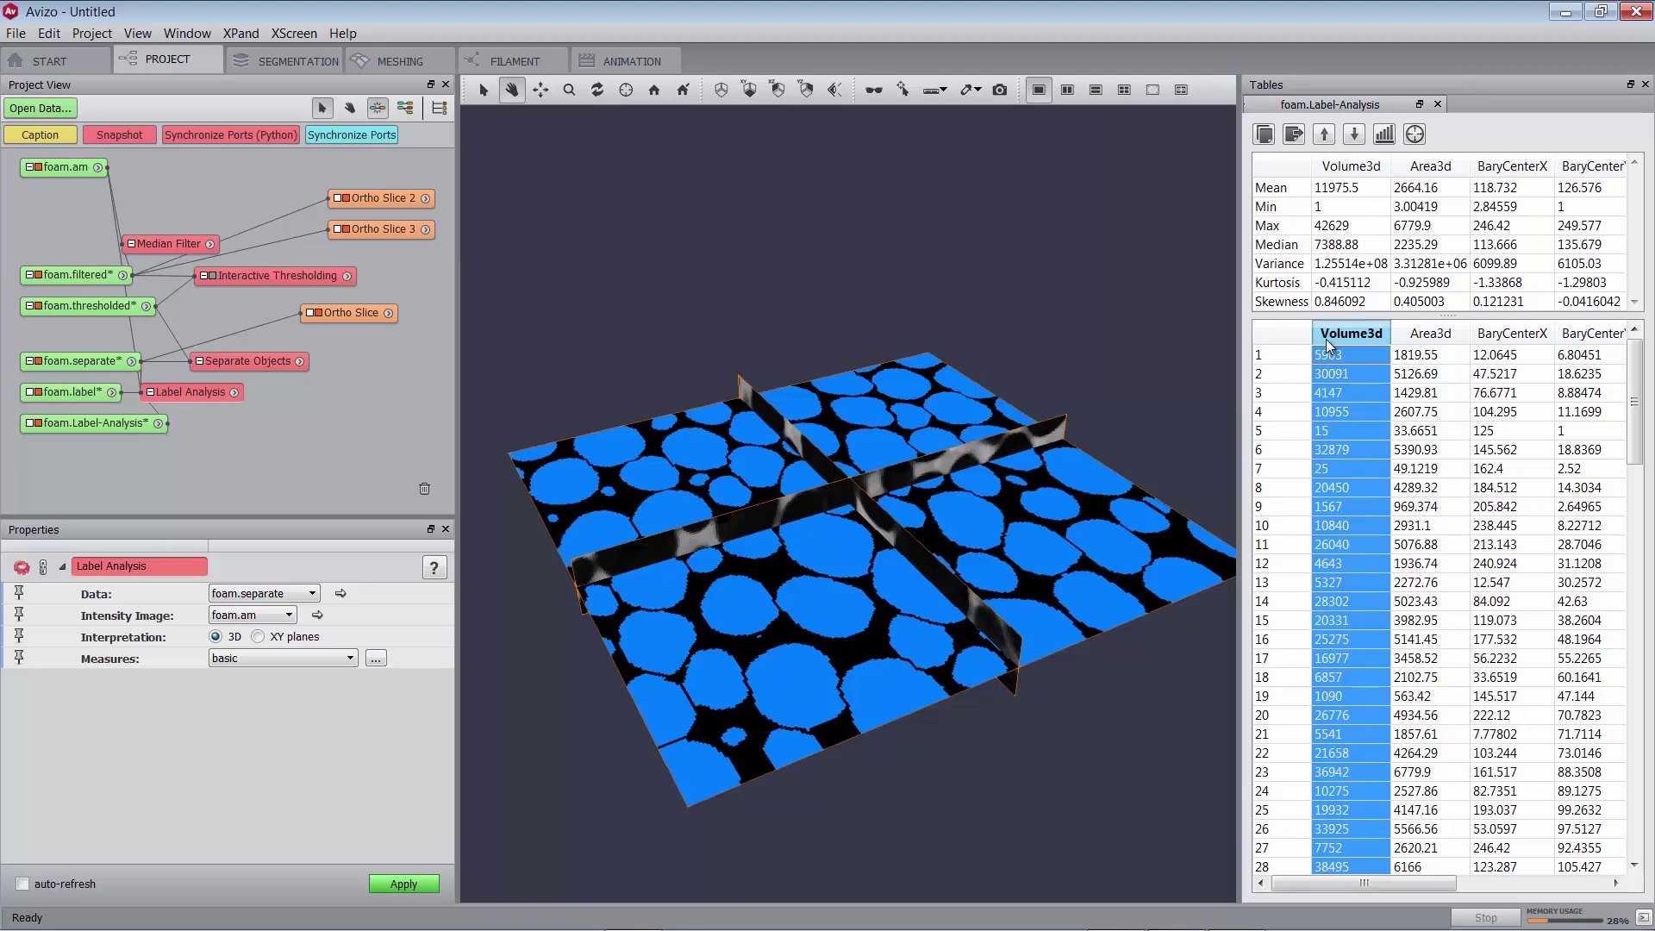
left_click(1384, 135)
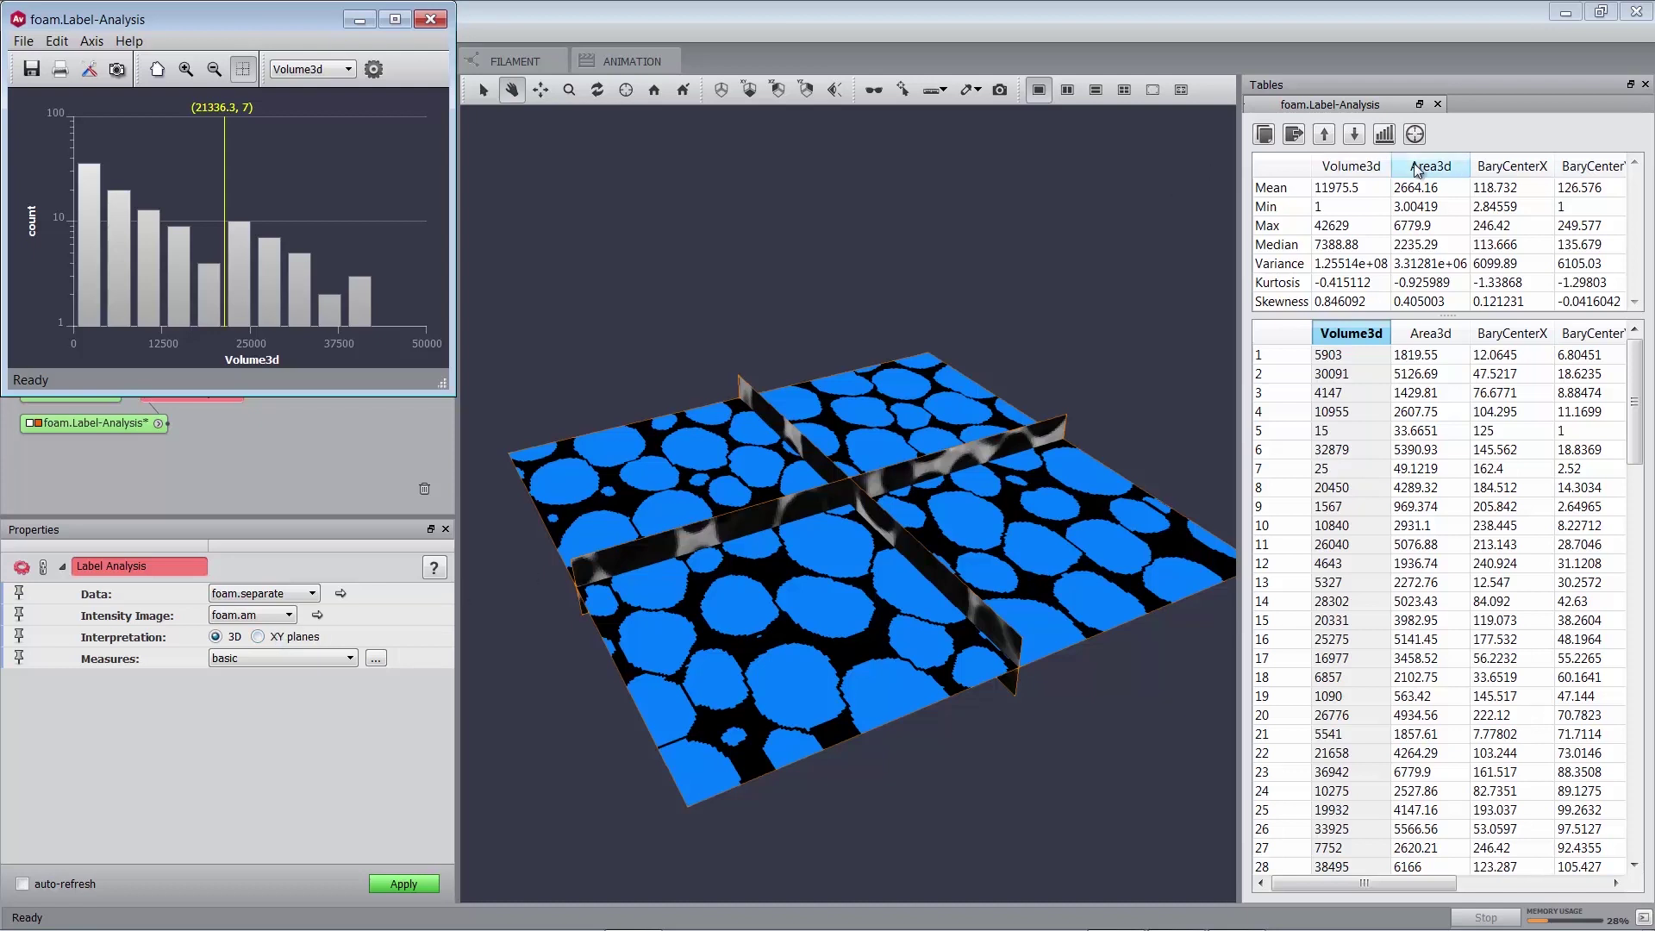
Colour-code the pores in the viewer, then select row 18 (Volume3d 6857) to mark and locate it.
left_click(1416, 134)
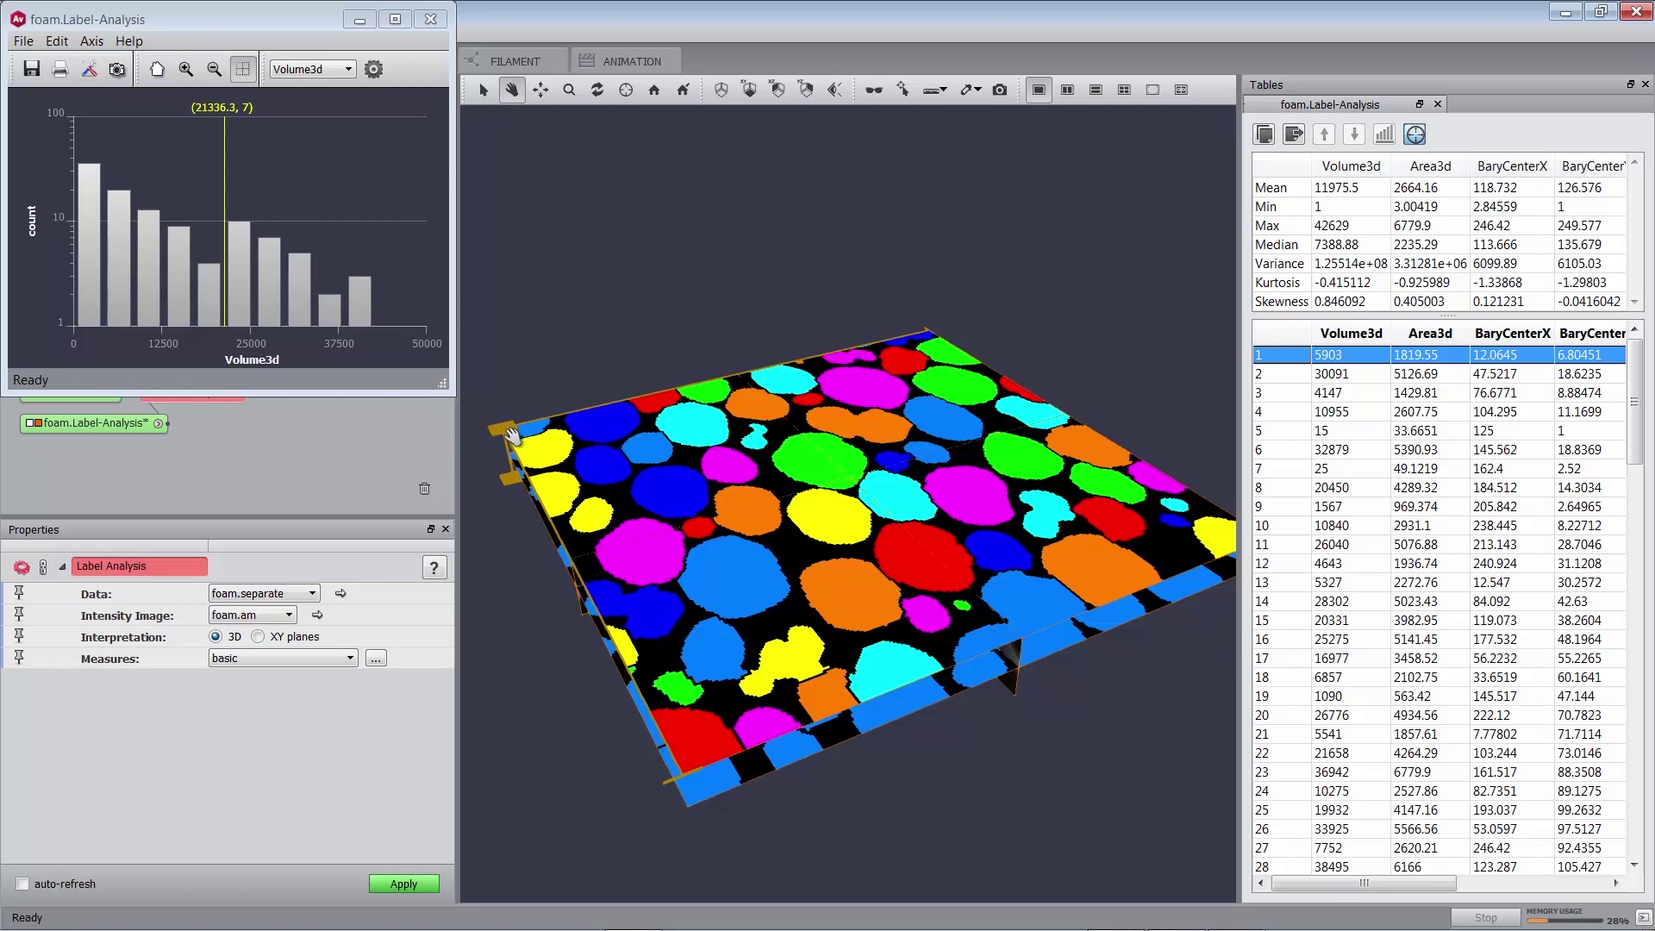
left_click(1279, 433)
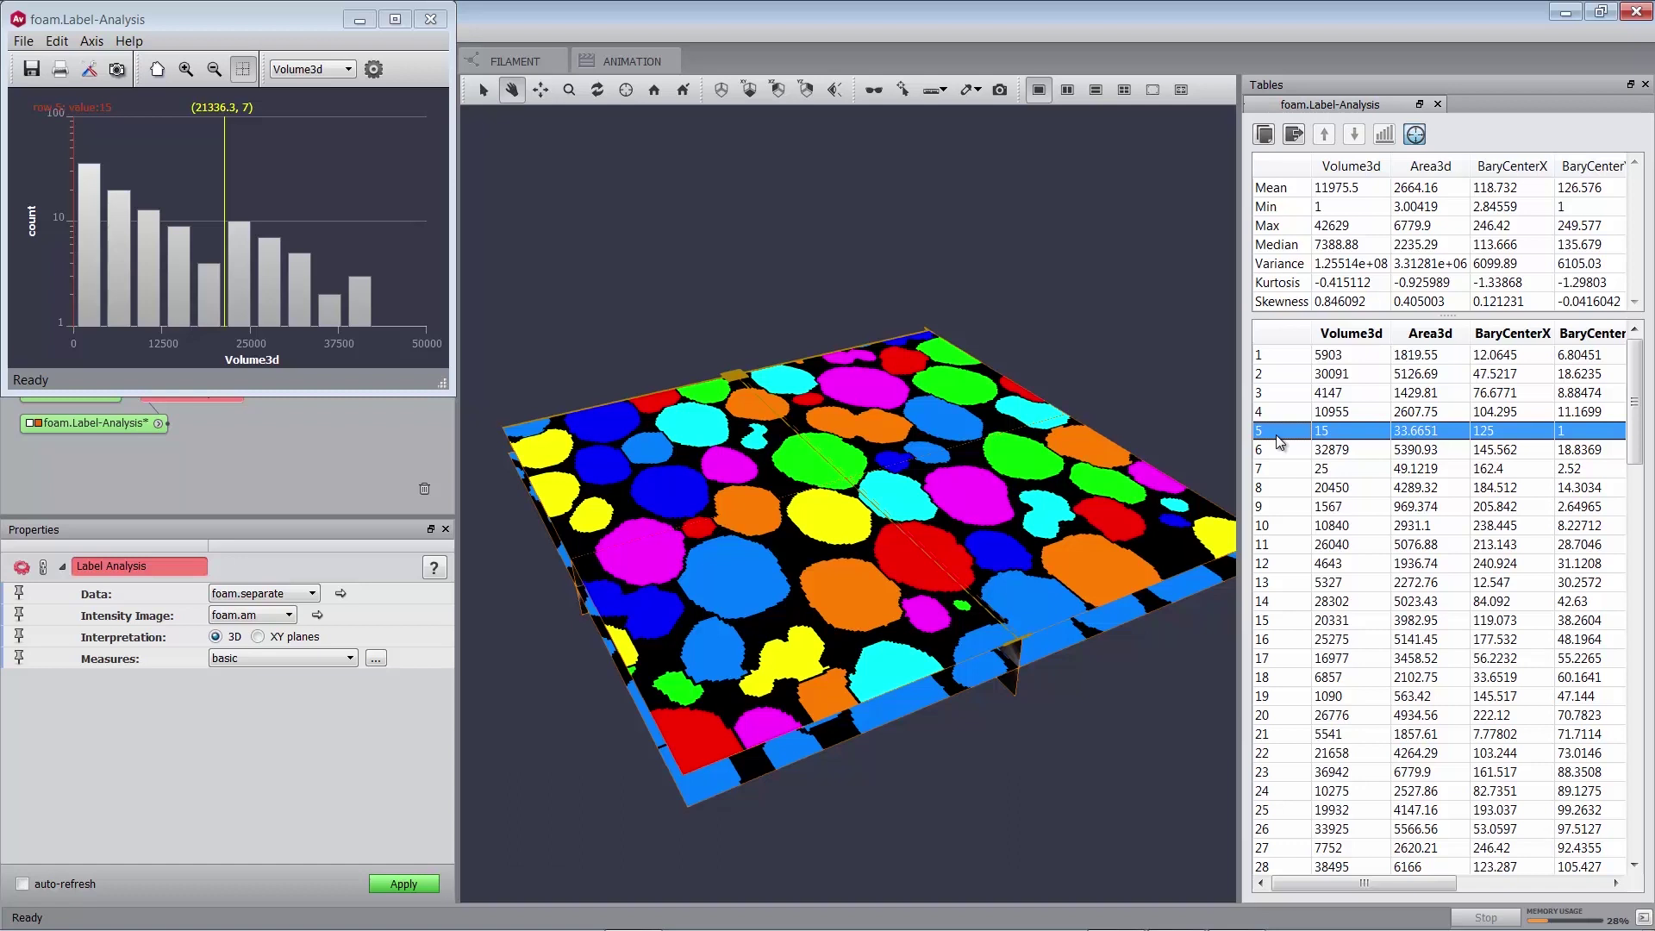
left_click(1284, 687)
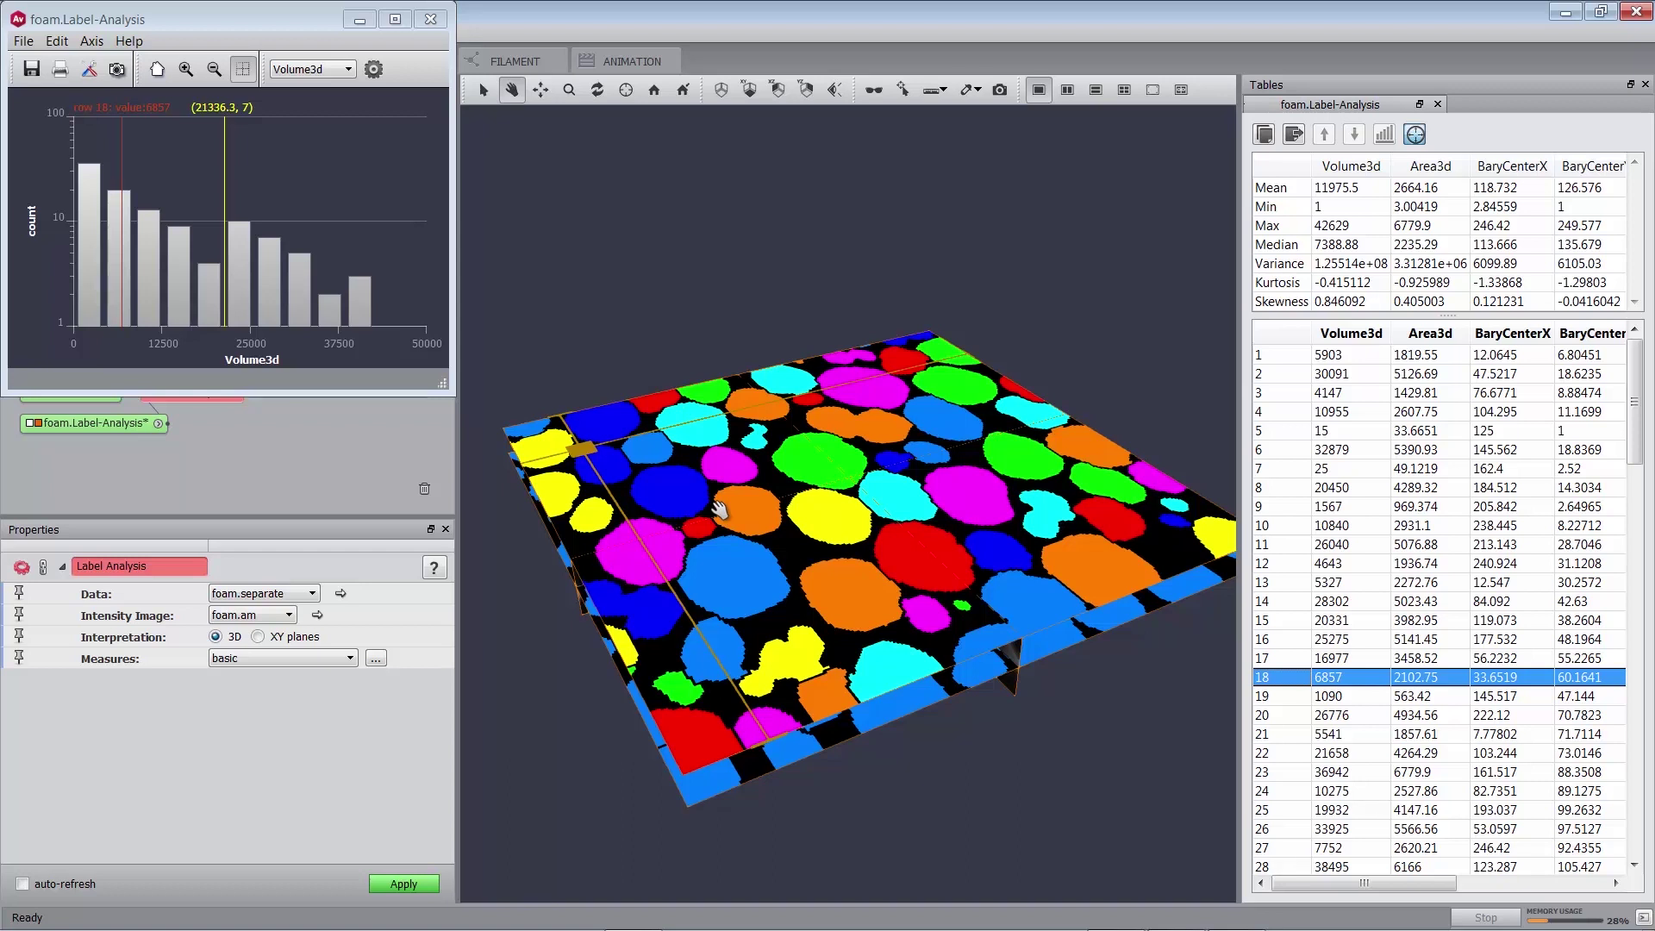
Pick a blue pore in the 3D slab to match it to table row 49 (Volume3d 11006).
left_click(482, 93)
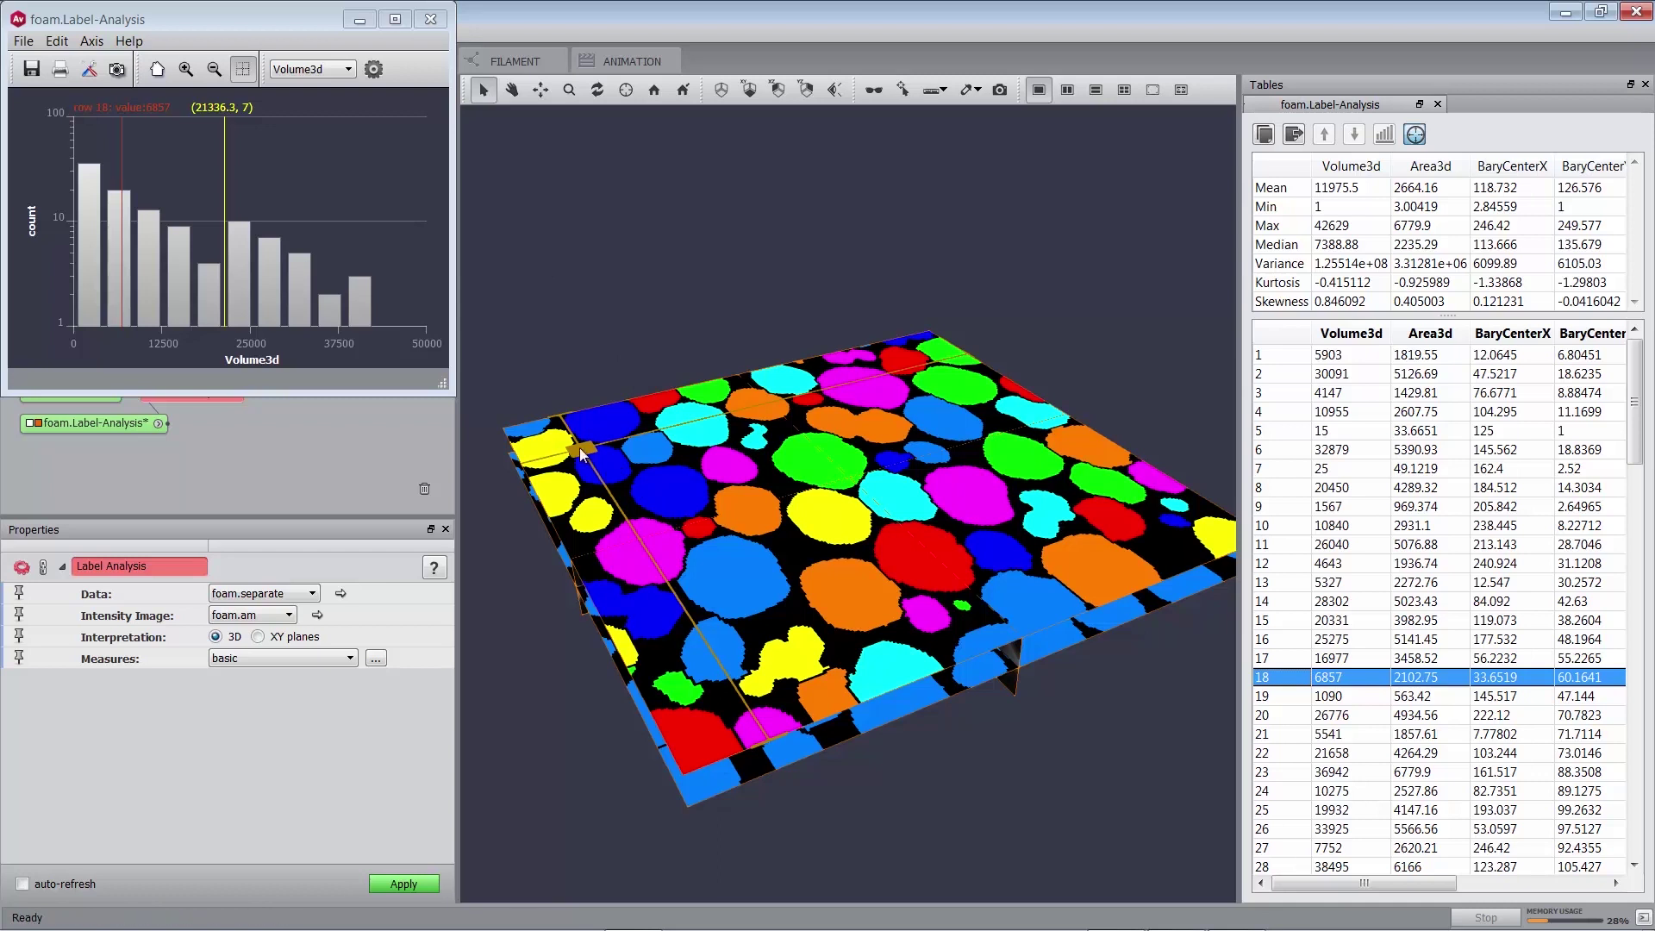
left_click(661, 457)
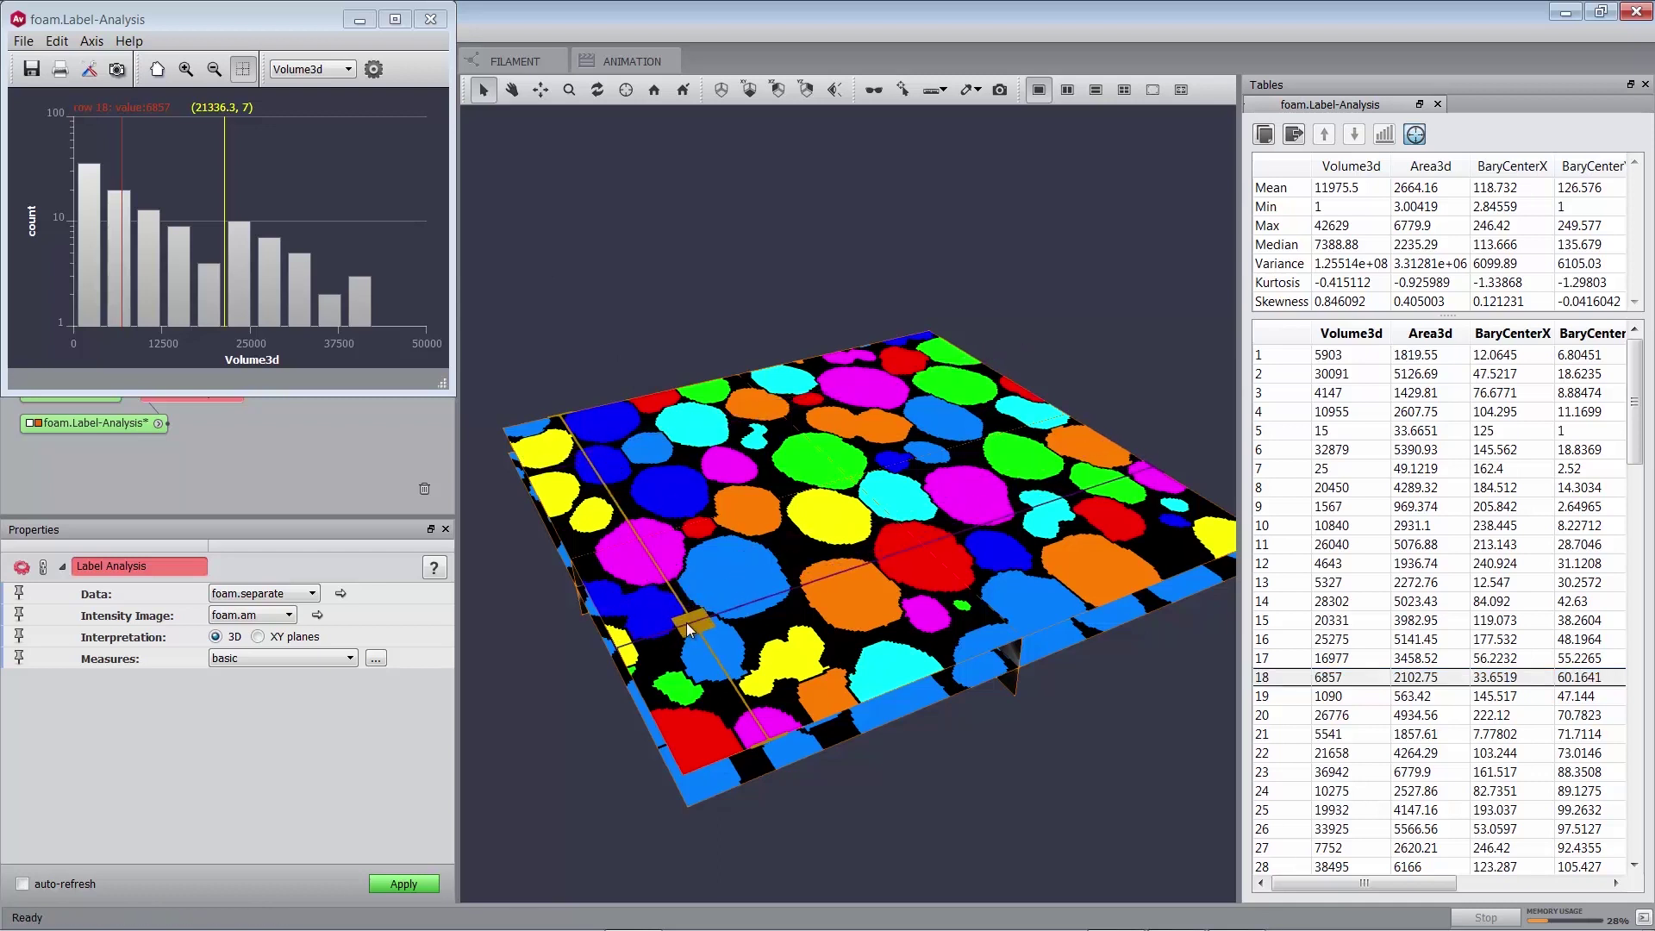
left_click(697, 643)
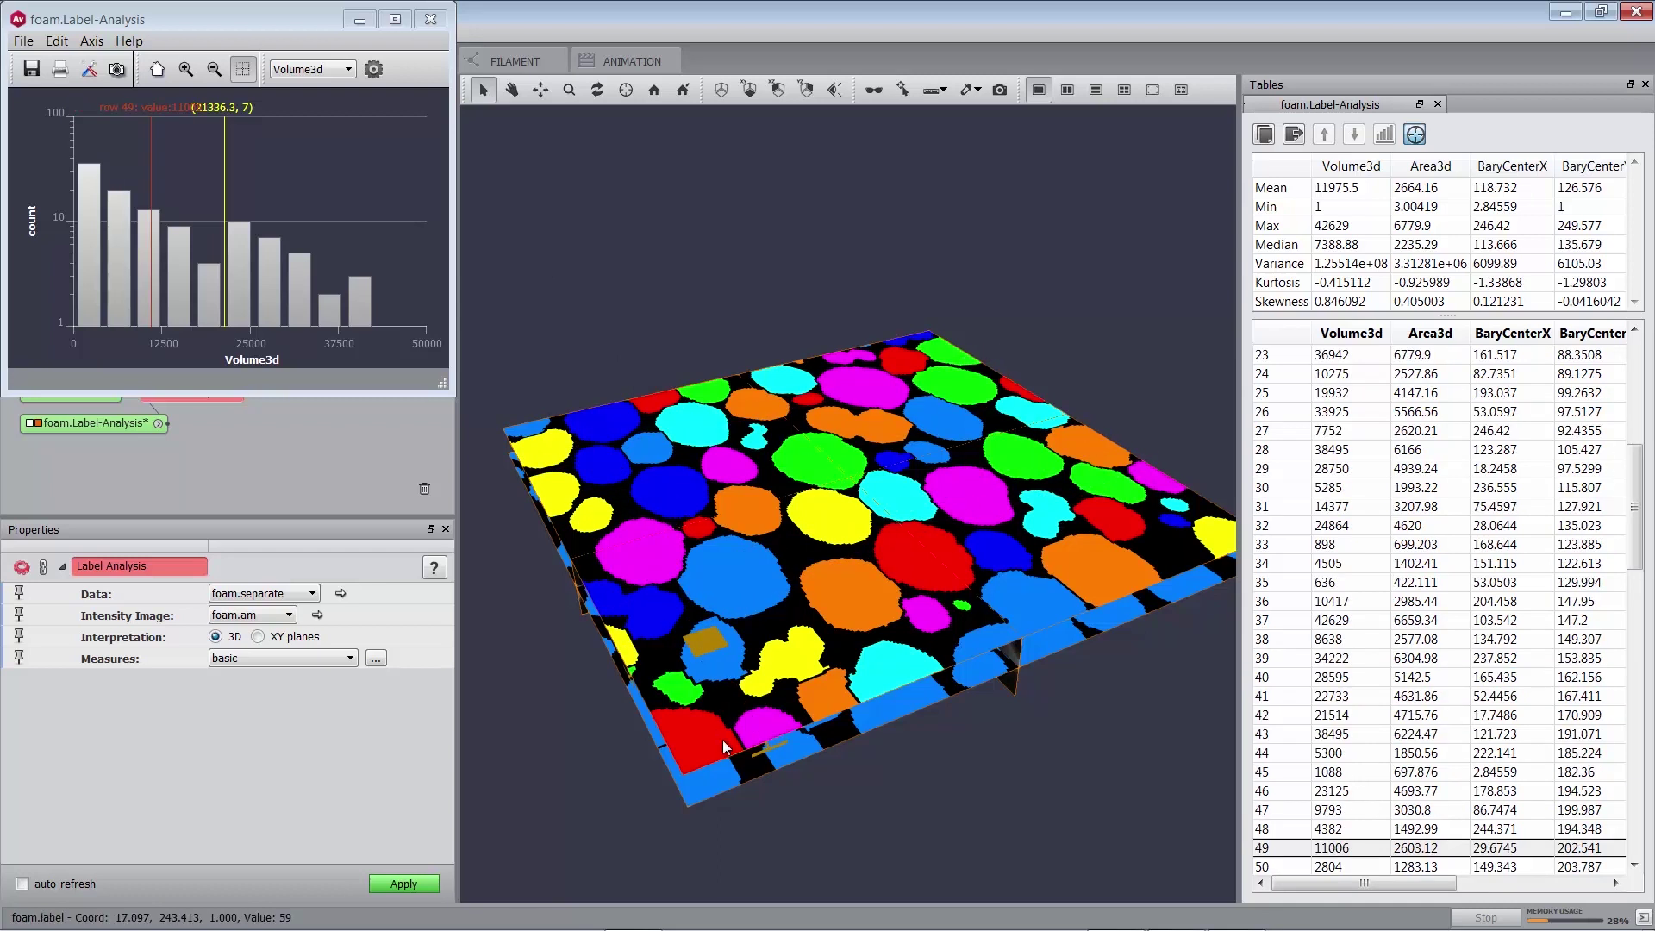
Tumble the slab edge-on, move the slice plane down, then return to an oblique top view.
left_click(511, 90)
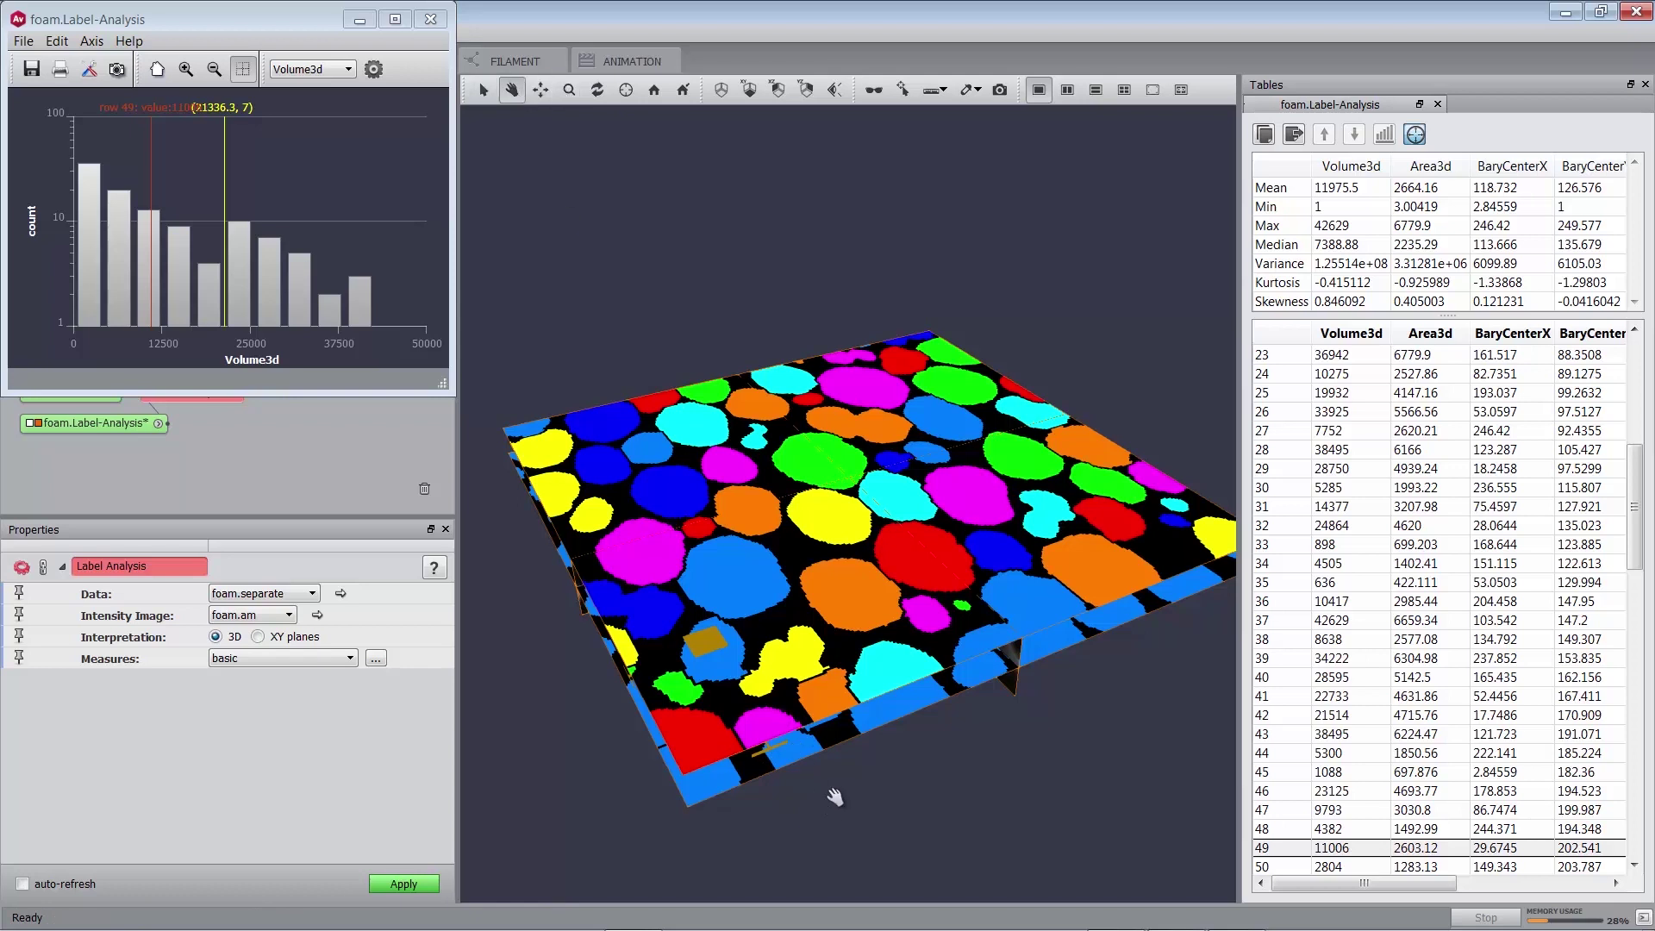
left_click_drag(834, 797, 988, 633)
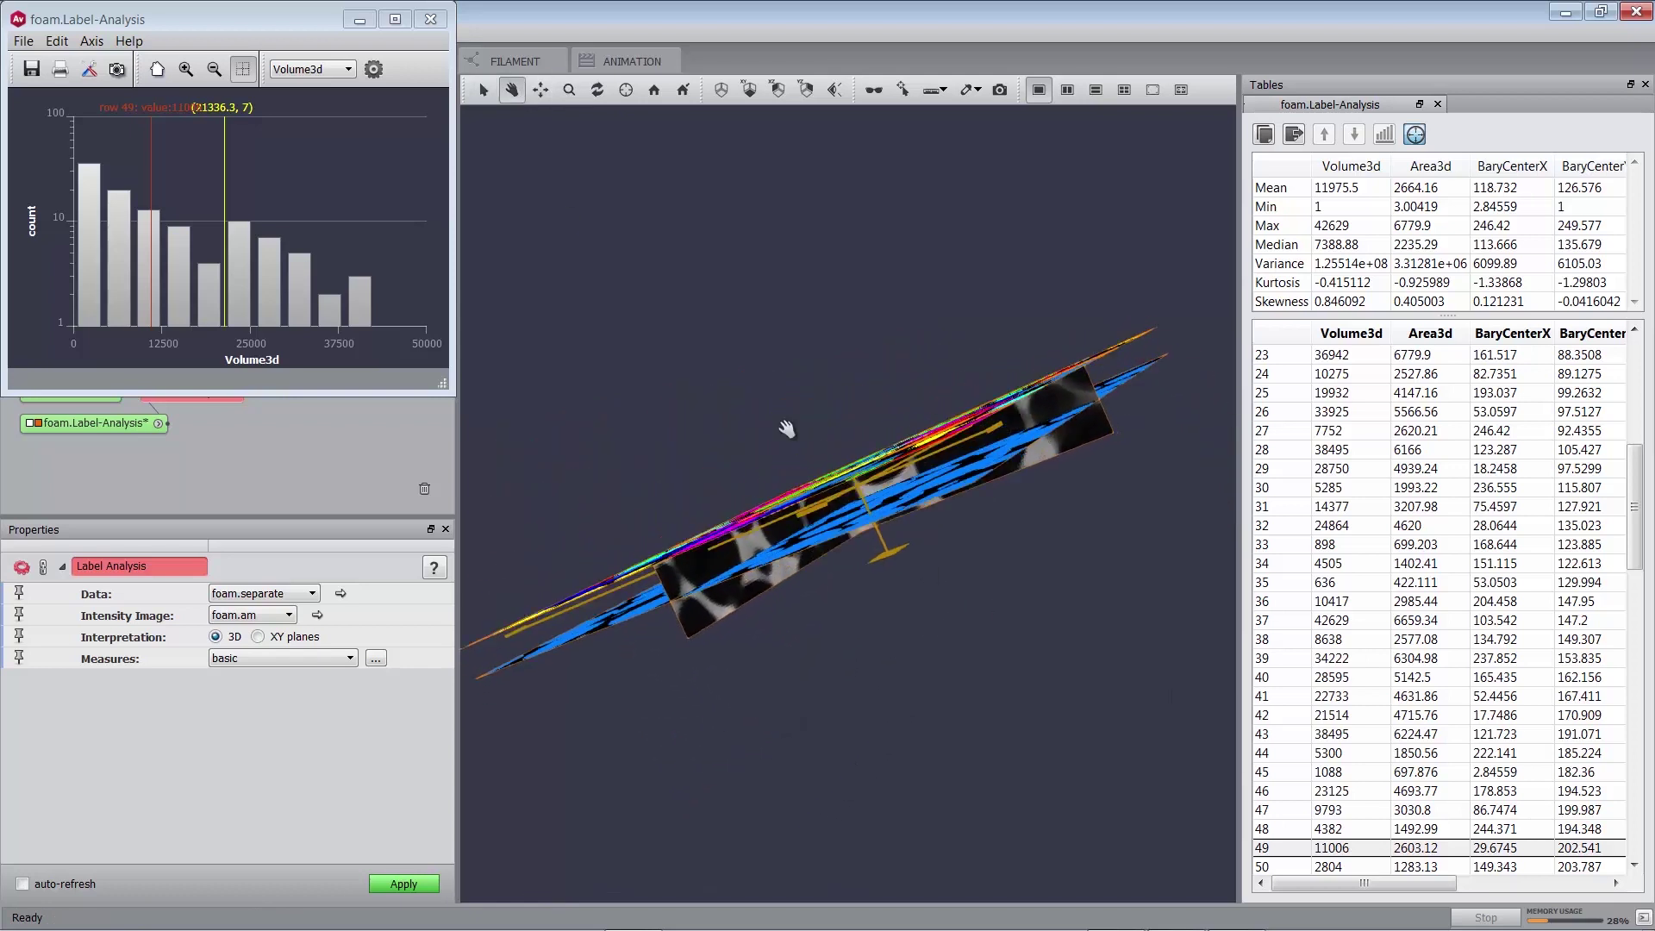
left_click(483, 89)
left_click_drag(814, 507, 837, 557)
left_click(511, 89)
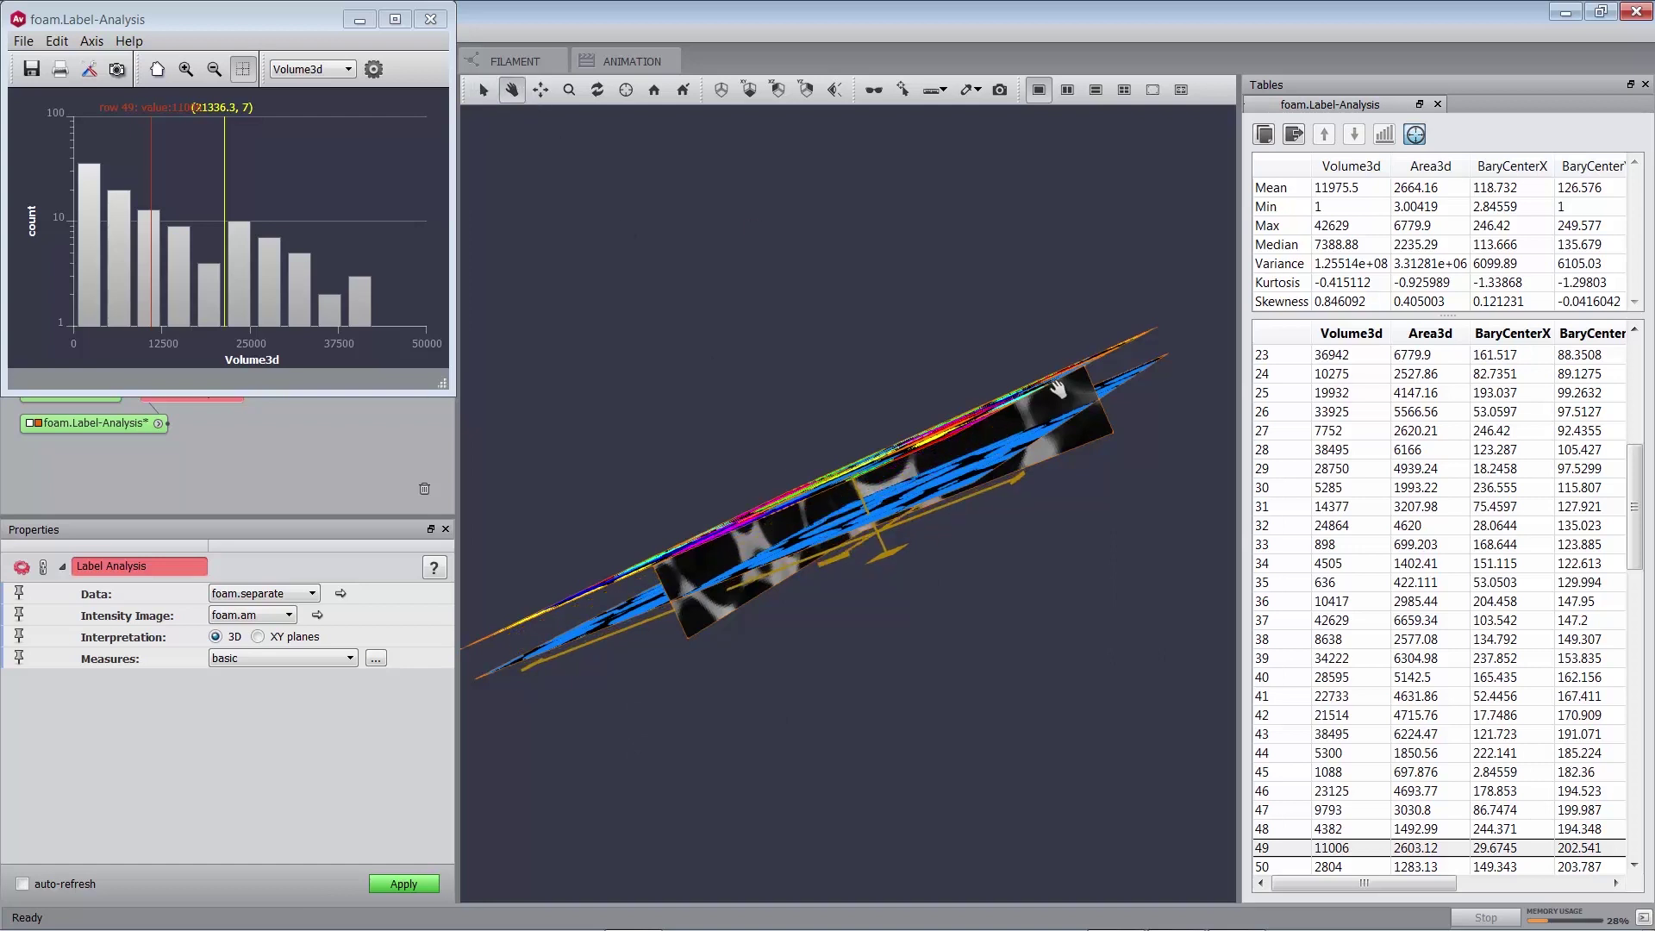
left_click_drag(1060, 389, 1020, 560)
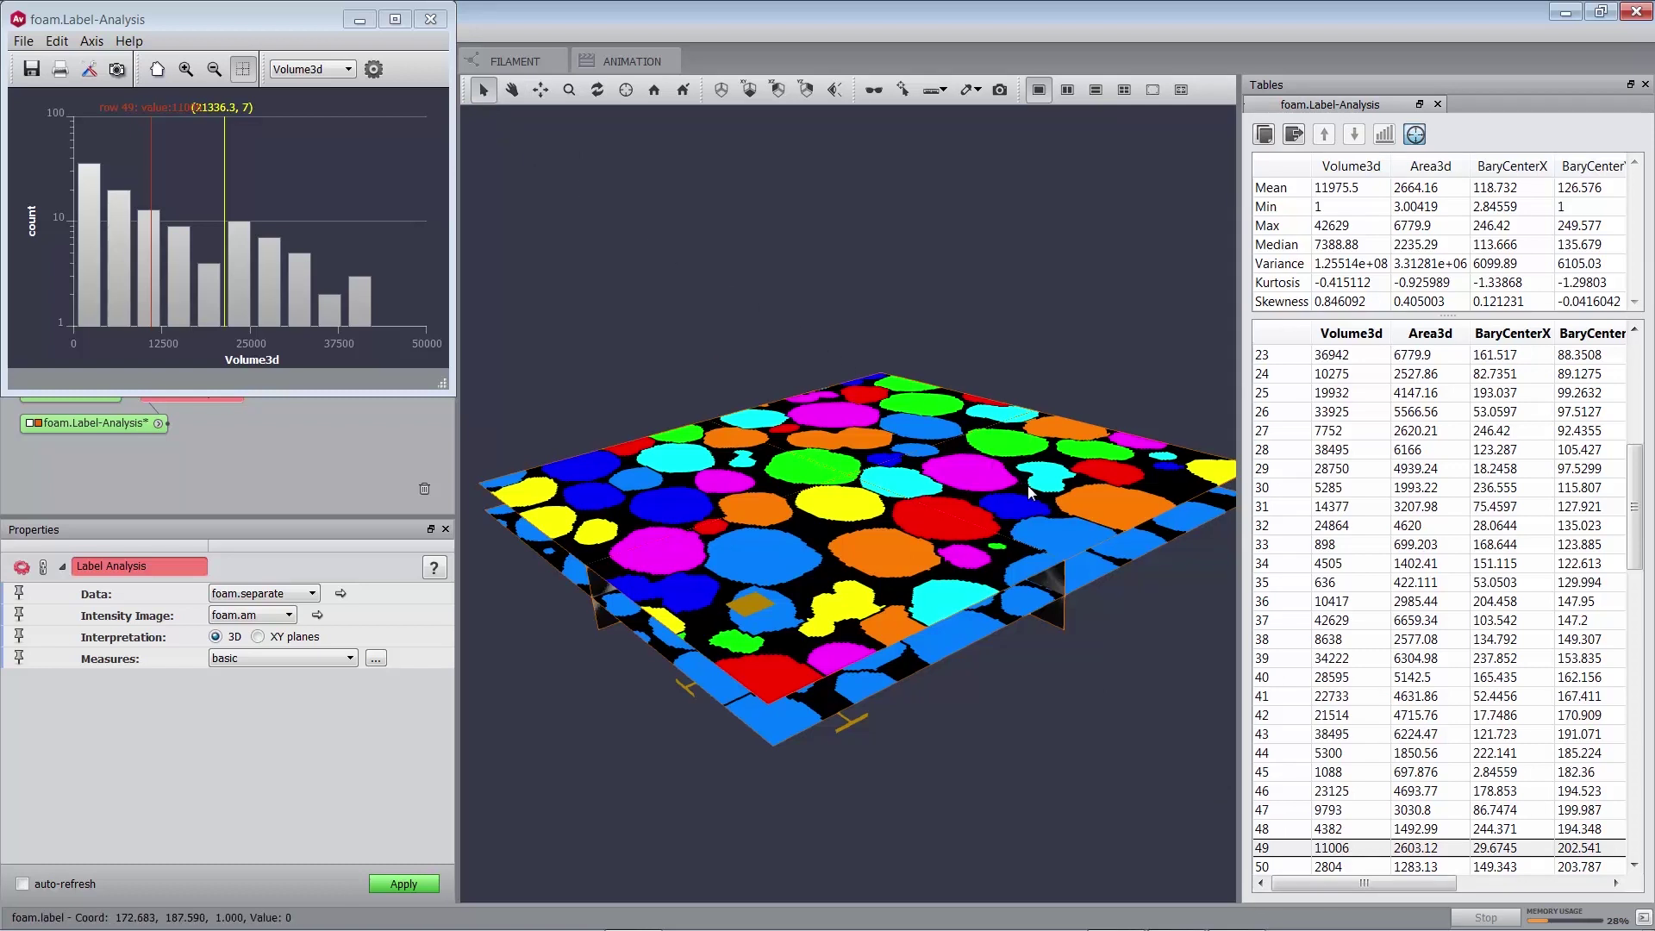
Pick pore 47 in the 3D slab, then close the Volume3d histogram window.
left_click(884, 555)
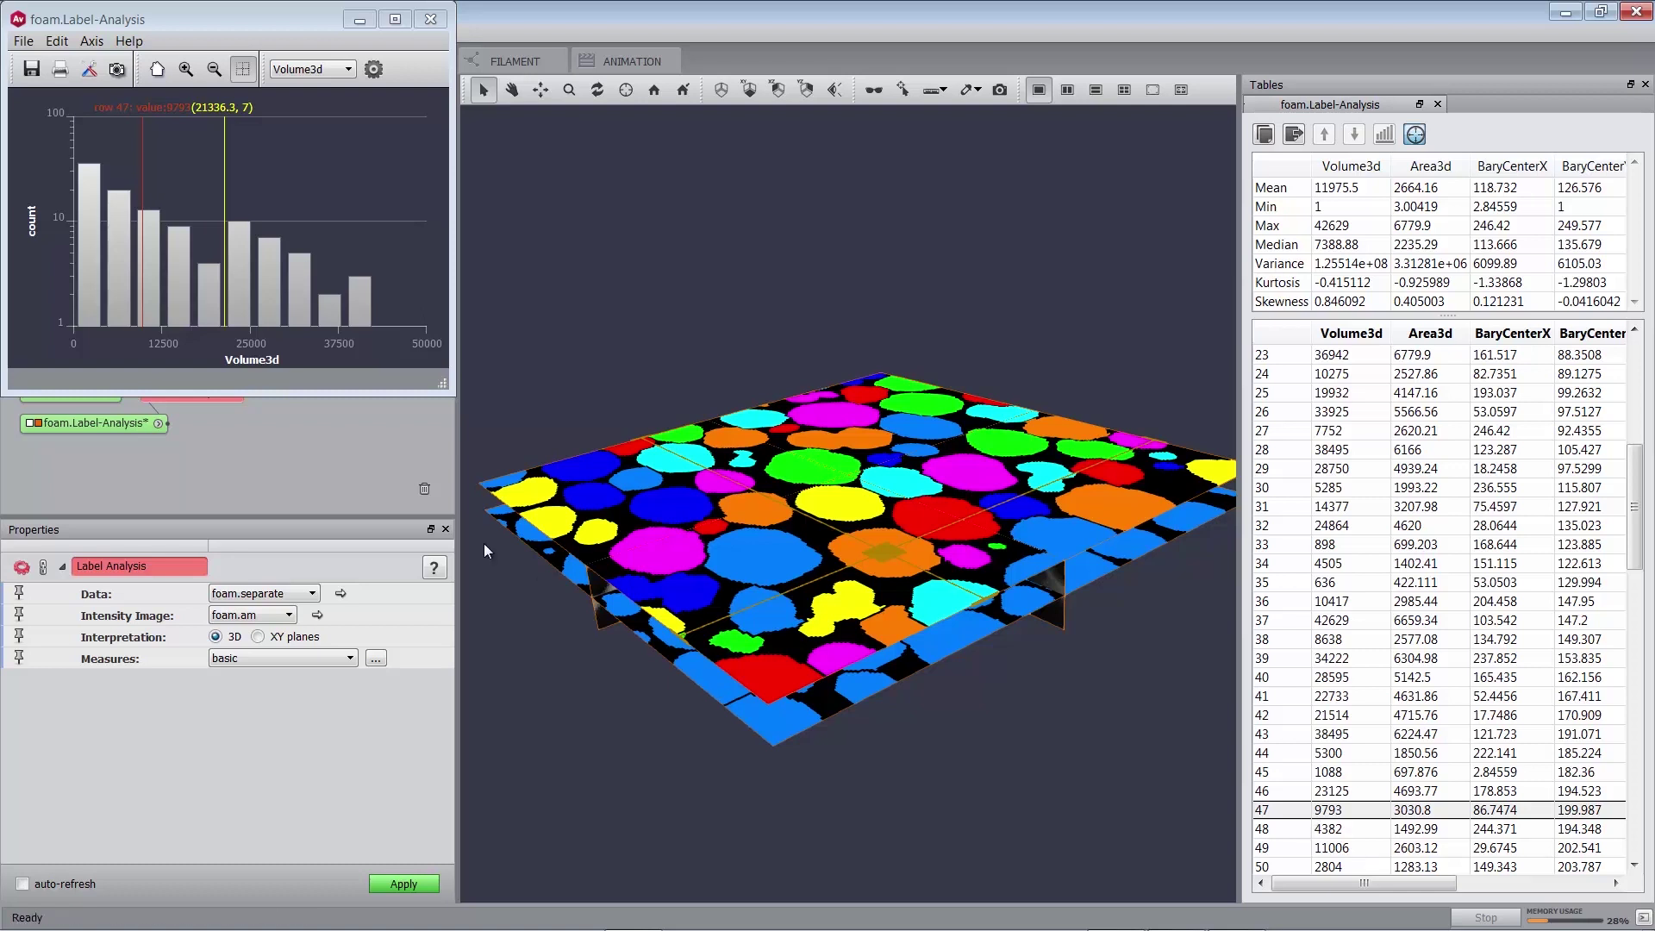
left_click(419, 24)
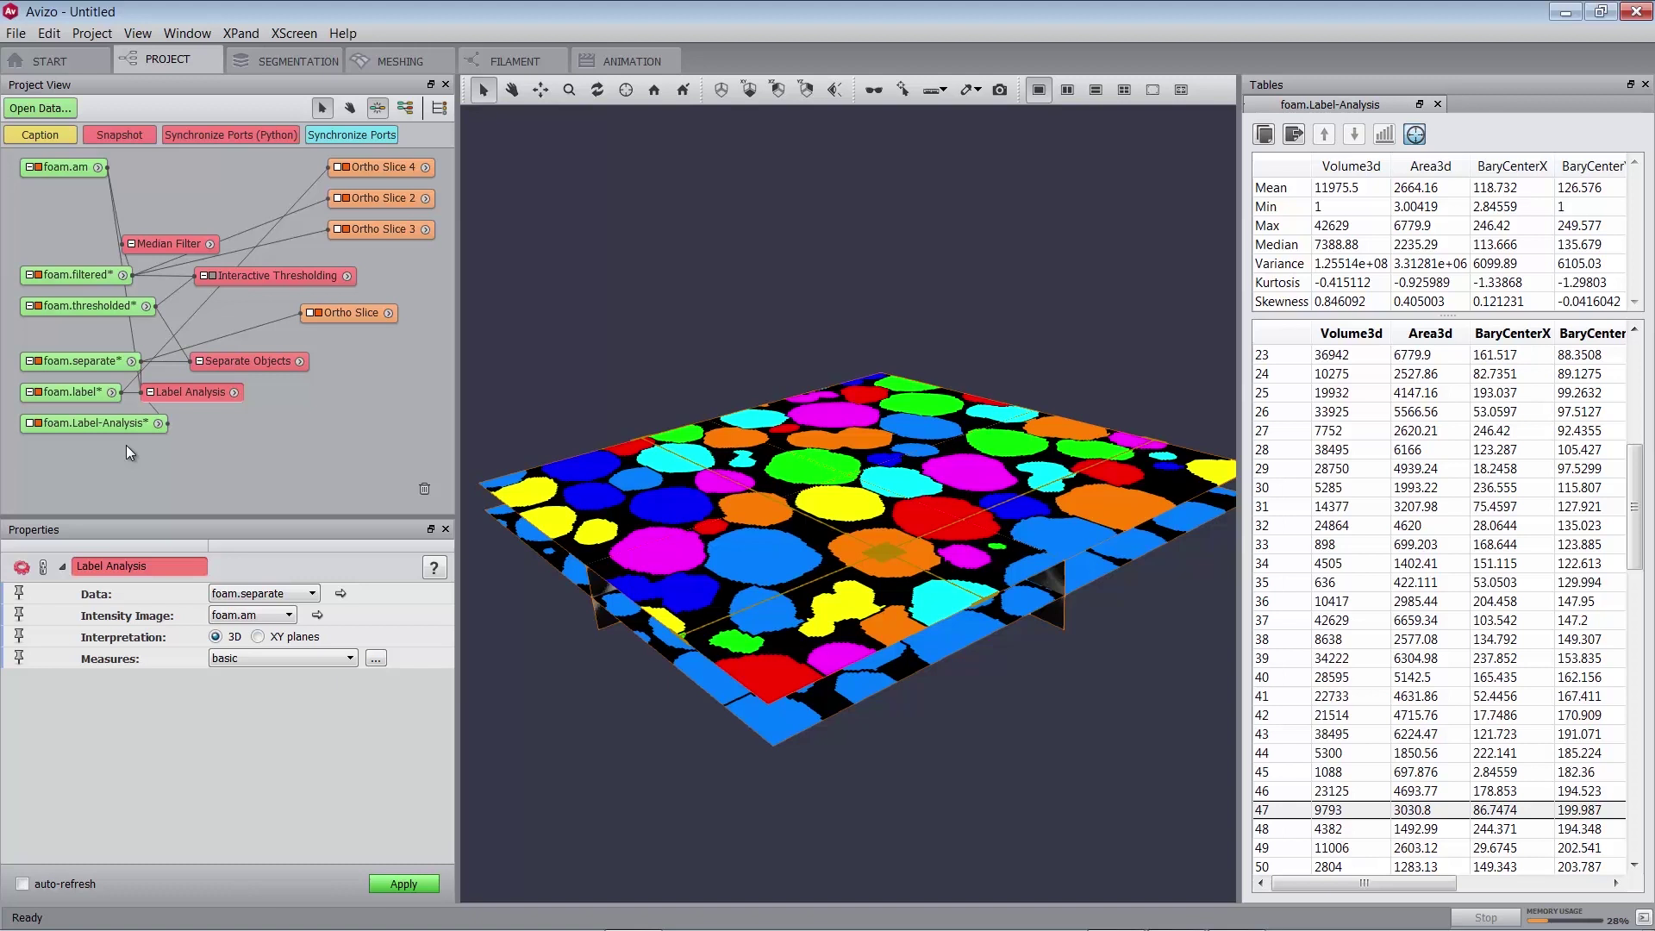
Attach an Analysis Filter to foam.Label-Analysis on foam.label with formula Volume3d >= 30000.
left_click(113, 421)
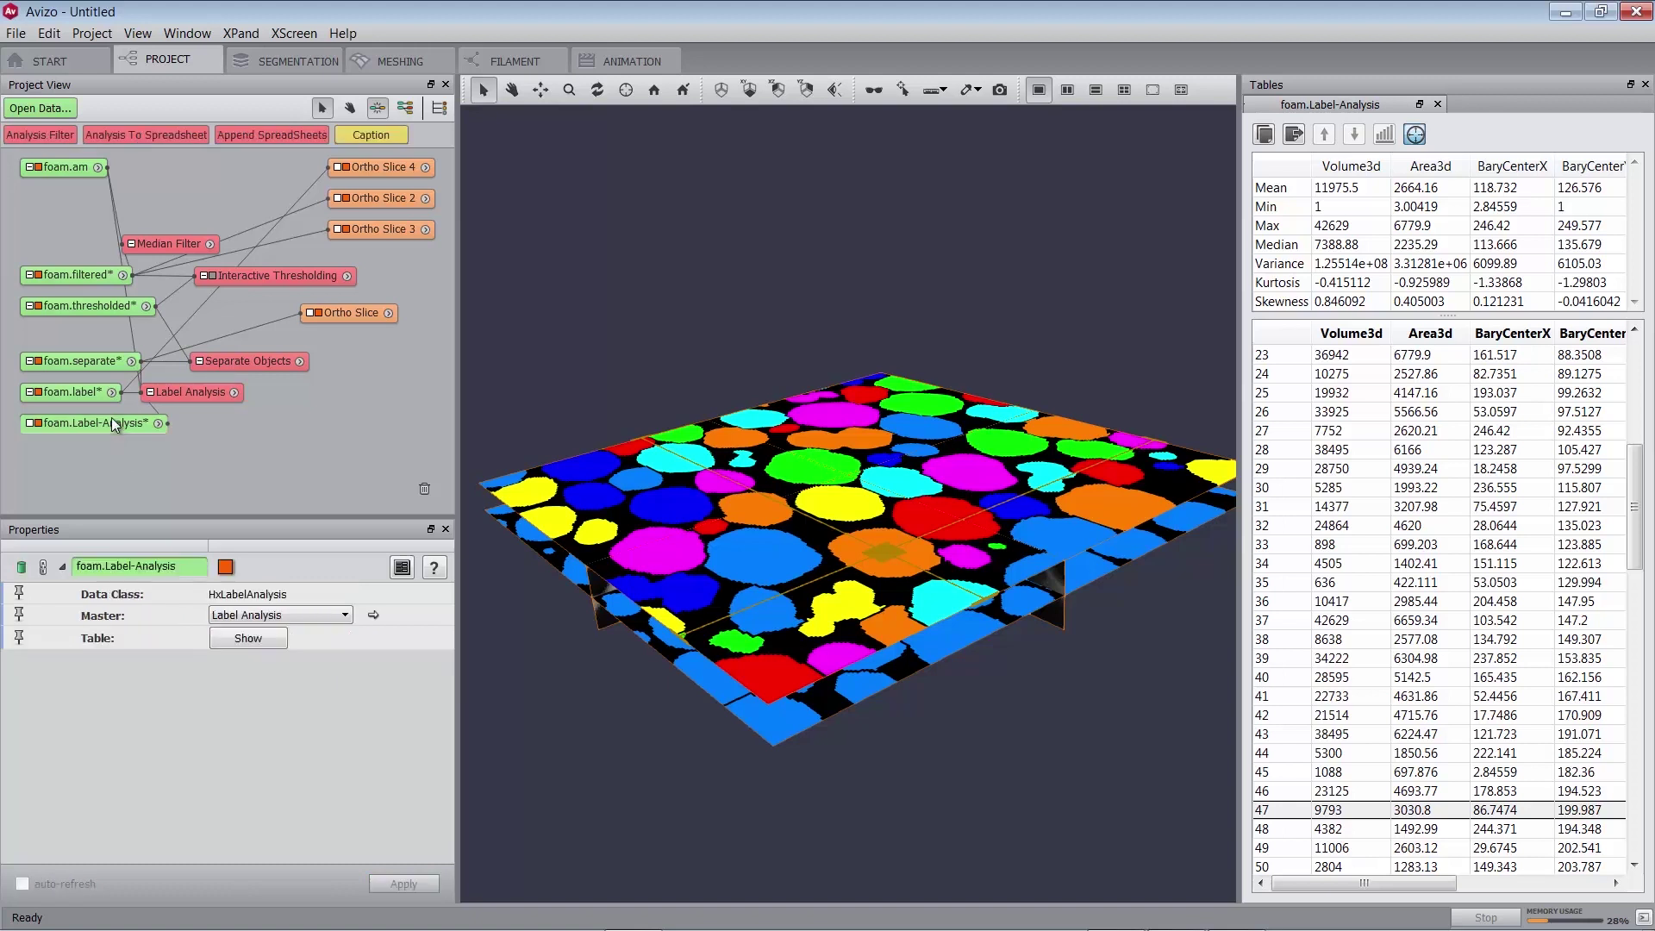
right_click(113, 421)
type("analysis")
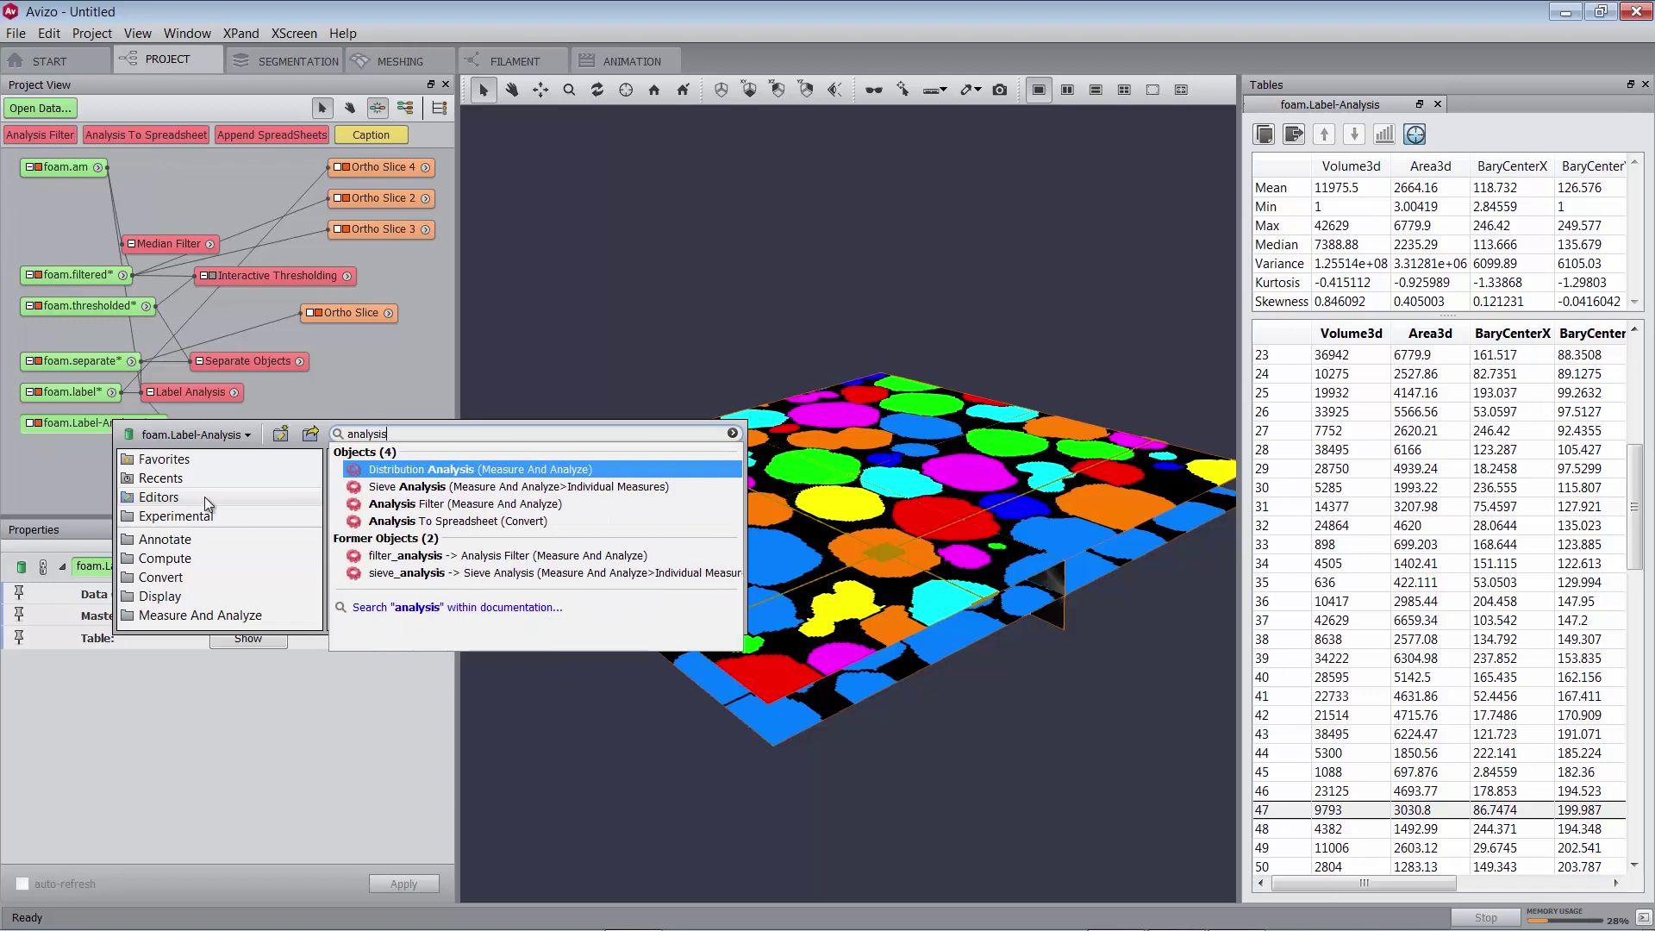
left_click(409, 503)
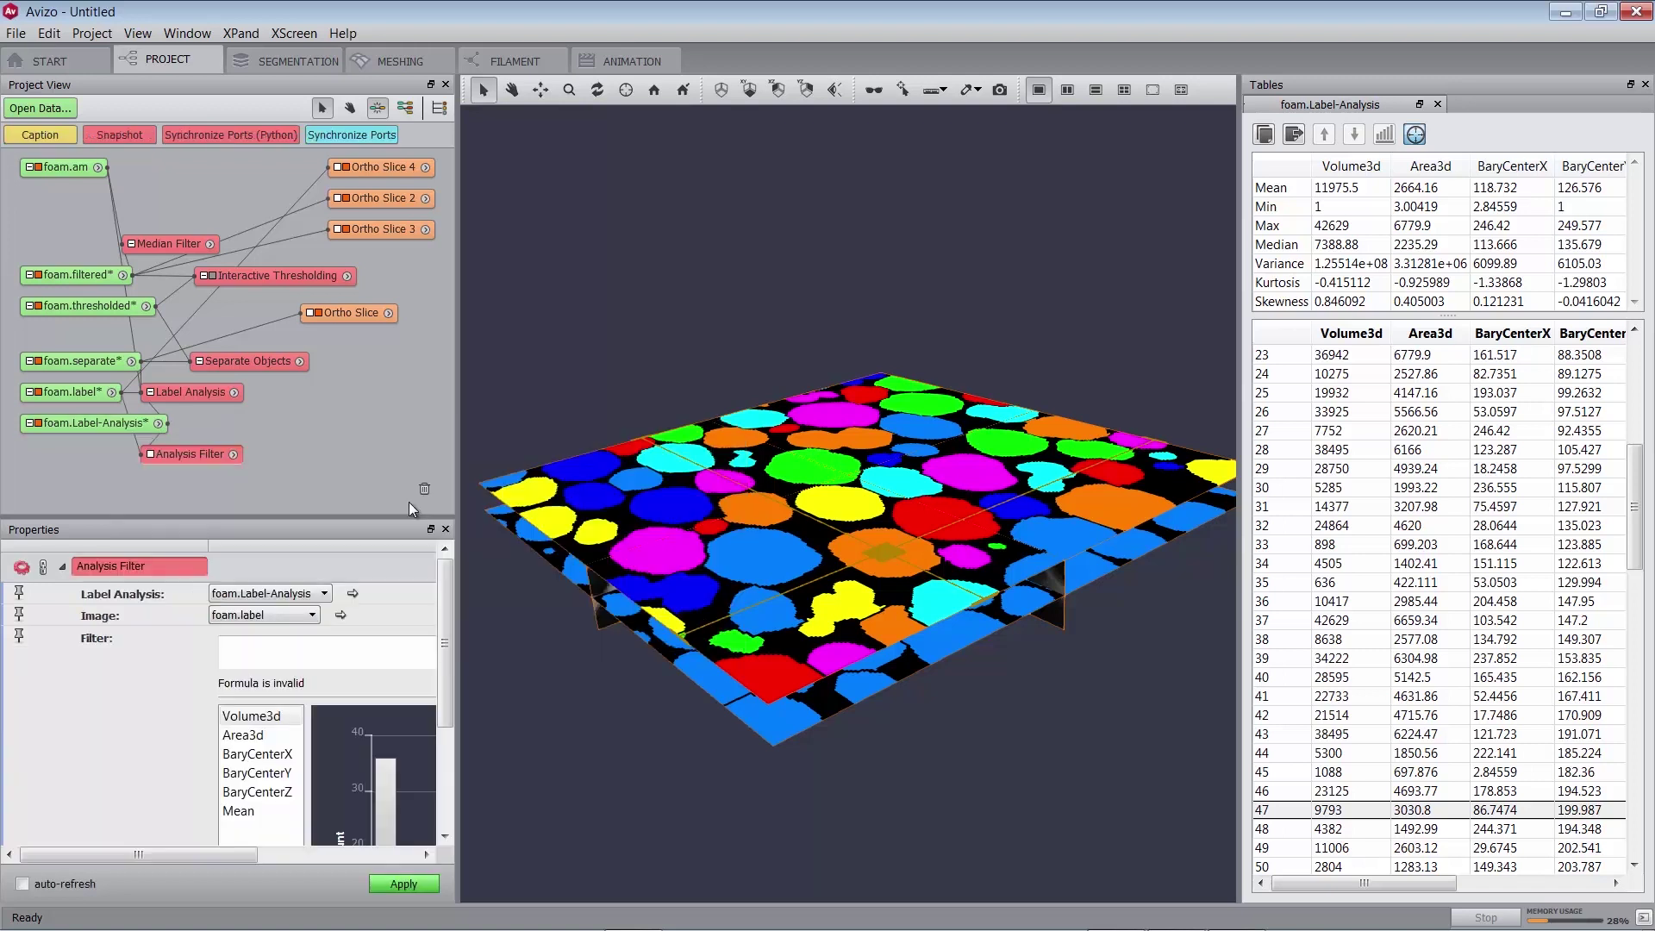
left_click(275, 613)
left_click(274, 612)
left_click(276, 657)
type("Volume3d >= 30000")
Apply the Volume3d >= 30000 filter so only the large pores stay coloured on the ortho slice.
left_click(393, 888)
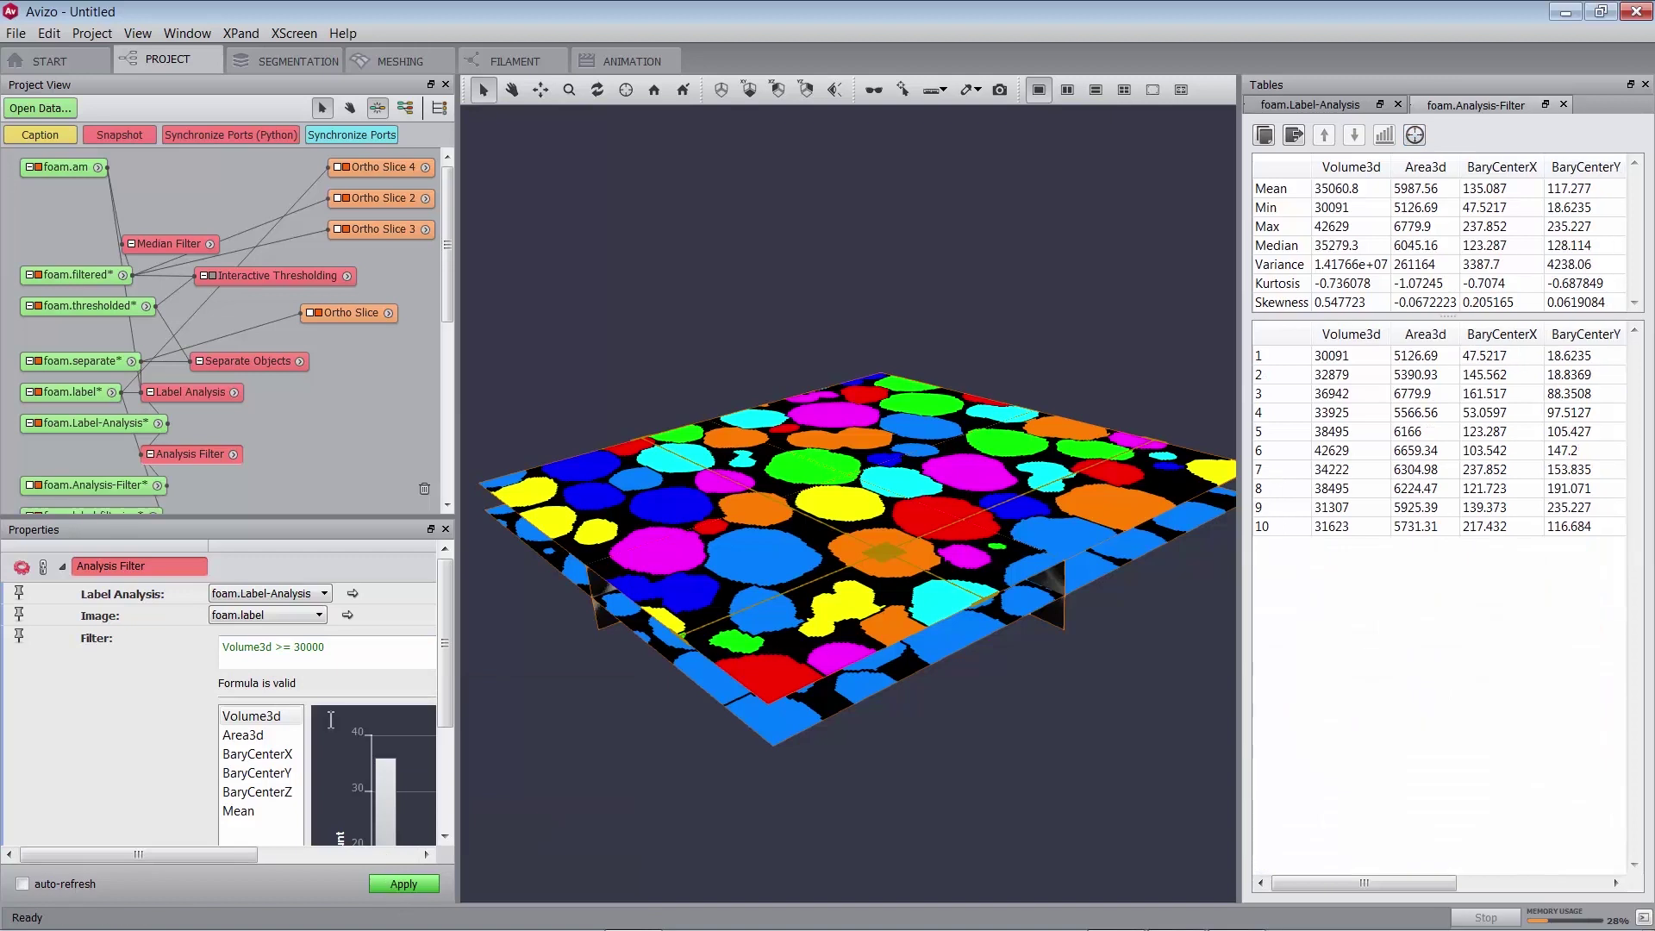
scroll(293, 406, "down", 1)
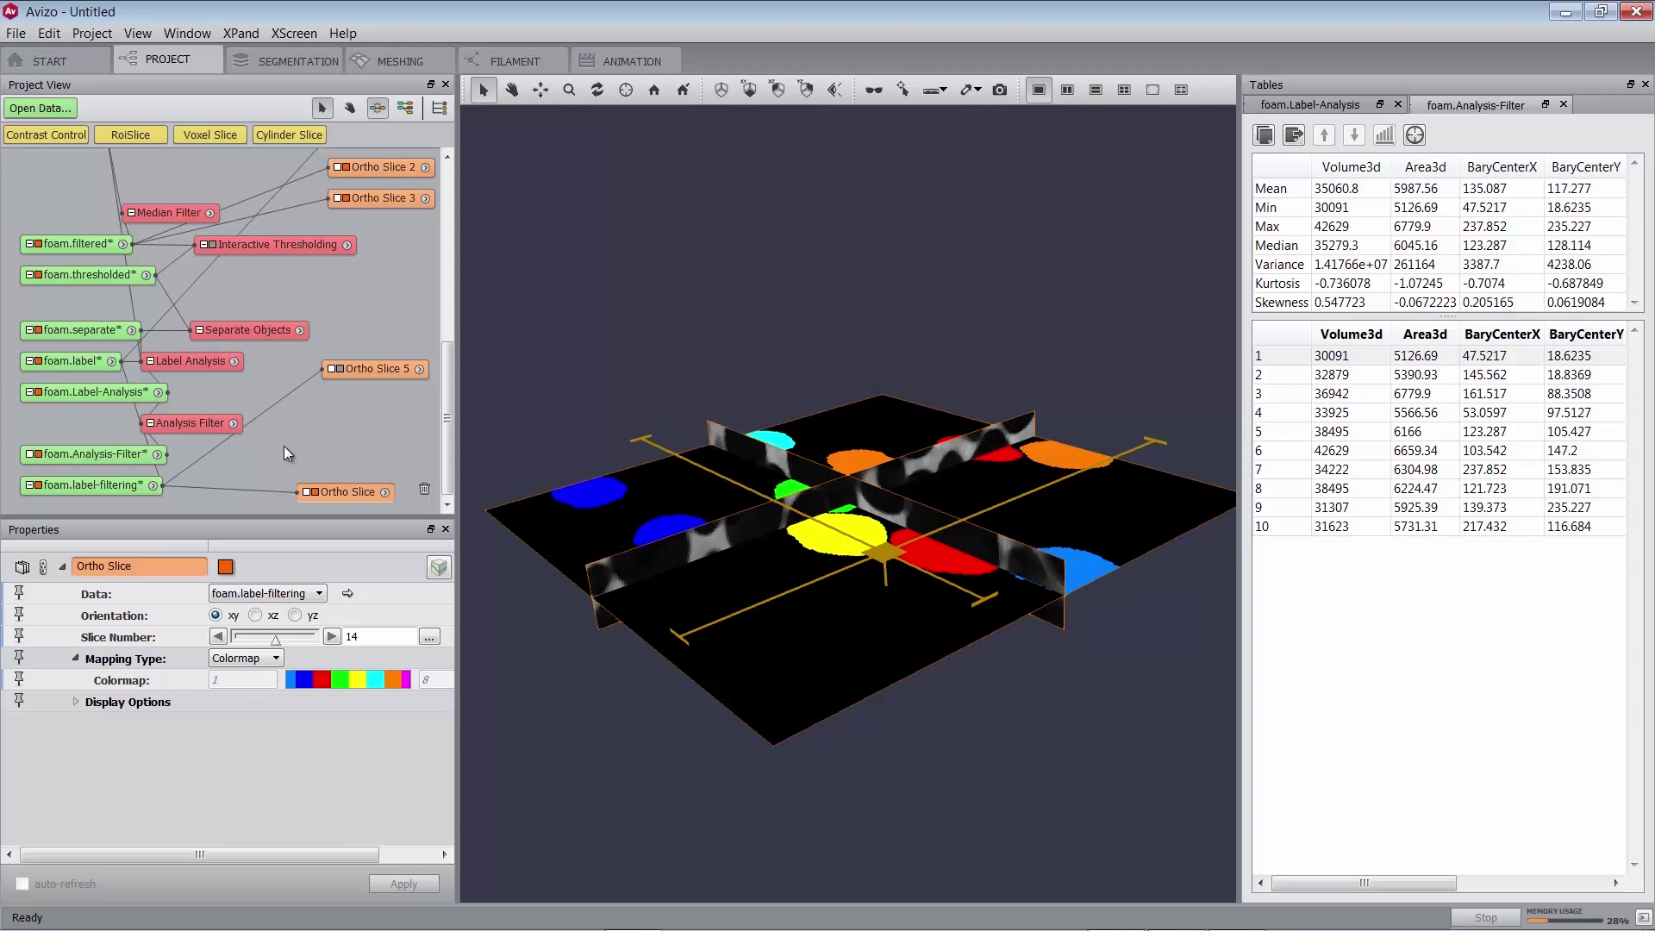
Attach a Sieve Analysis to foam.Label-Analysis, keeping foam.label as its data.
right_click(127, 395)
type("sieve")
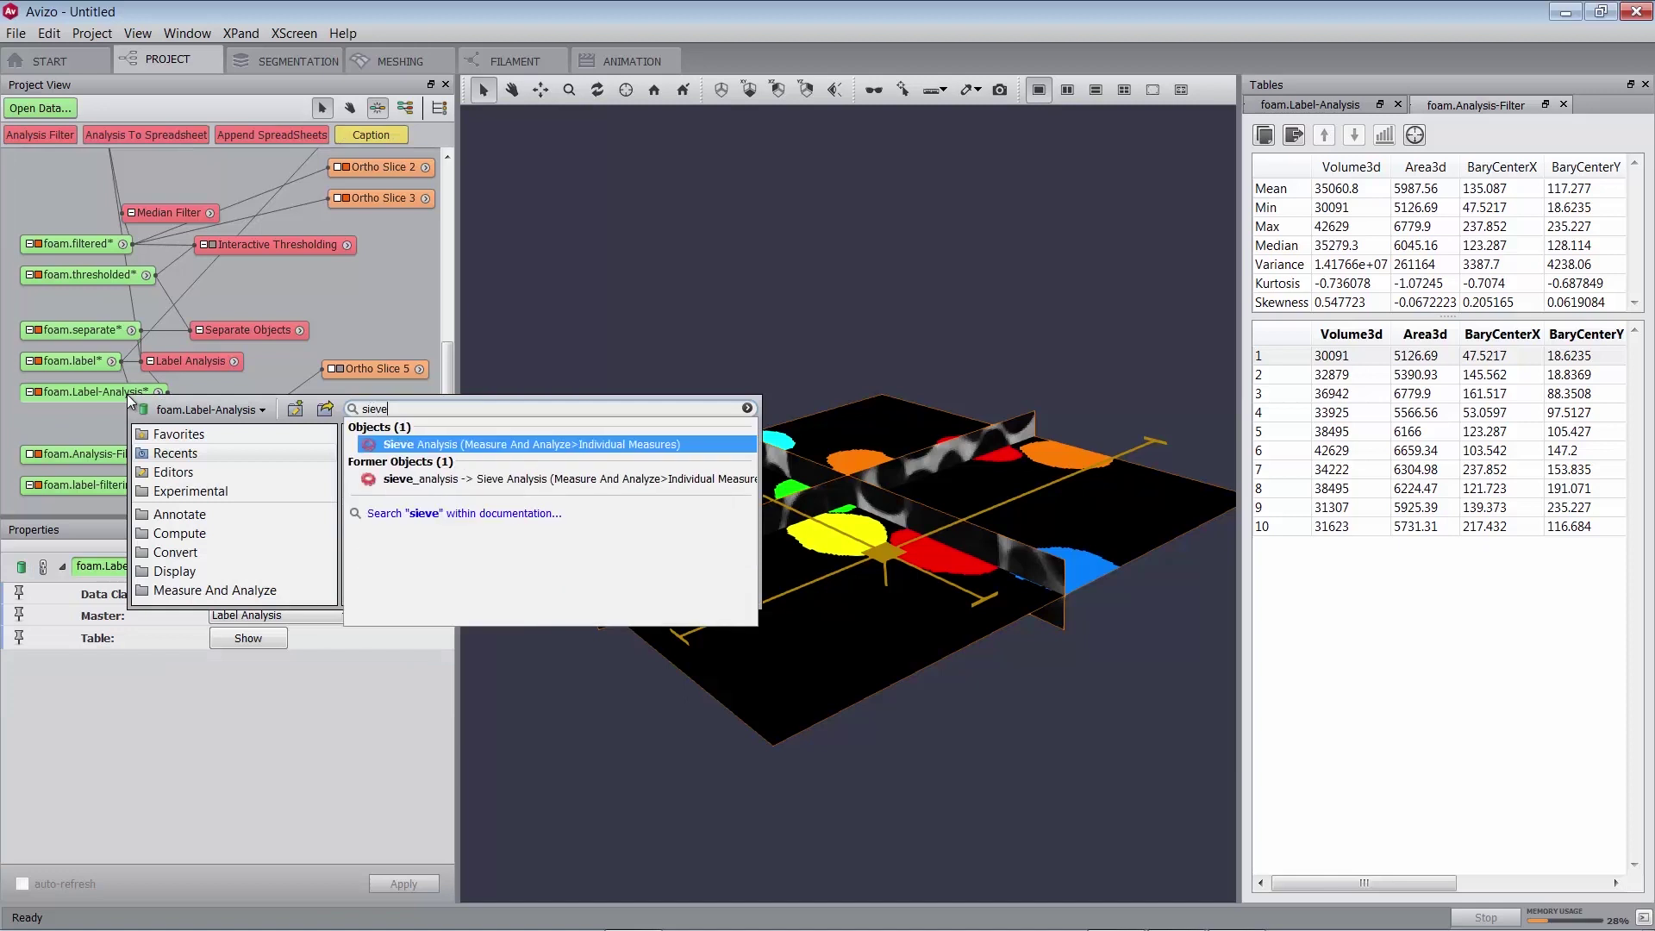
left_click(433, 445)
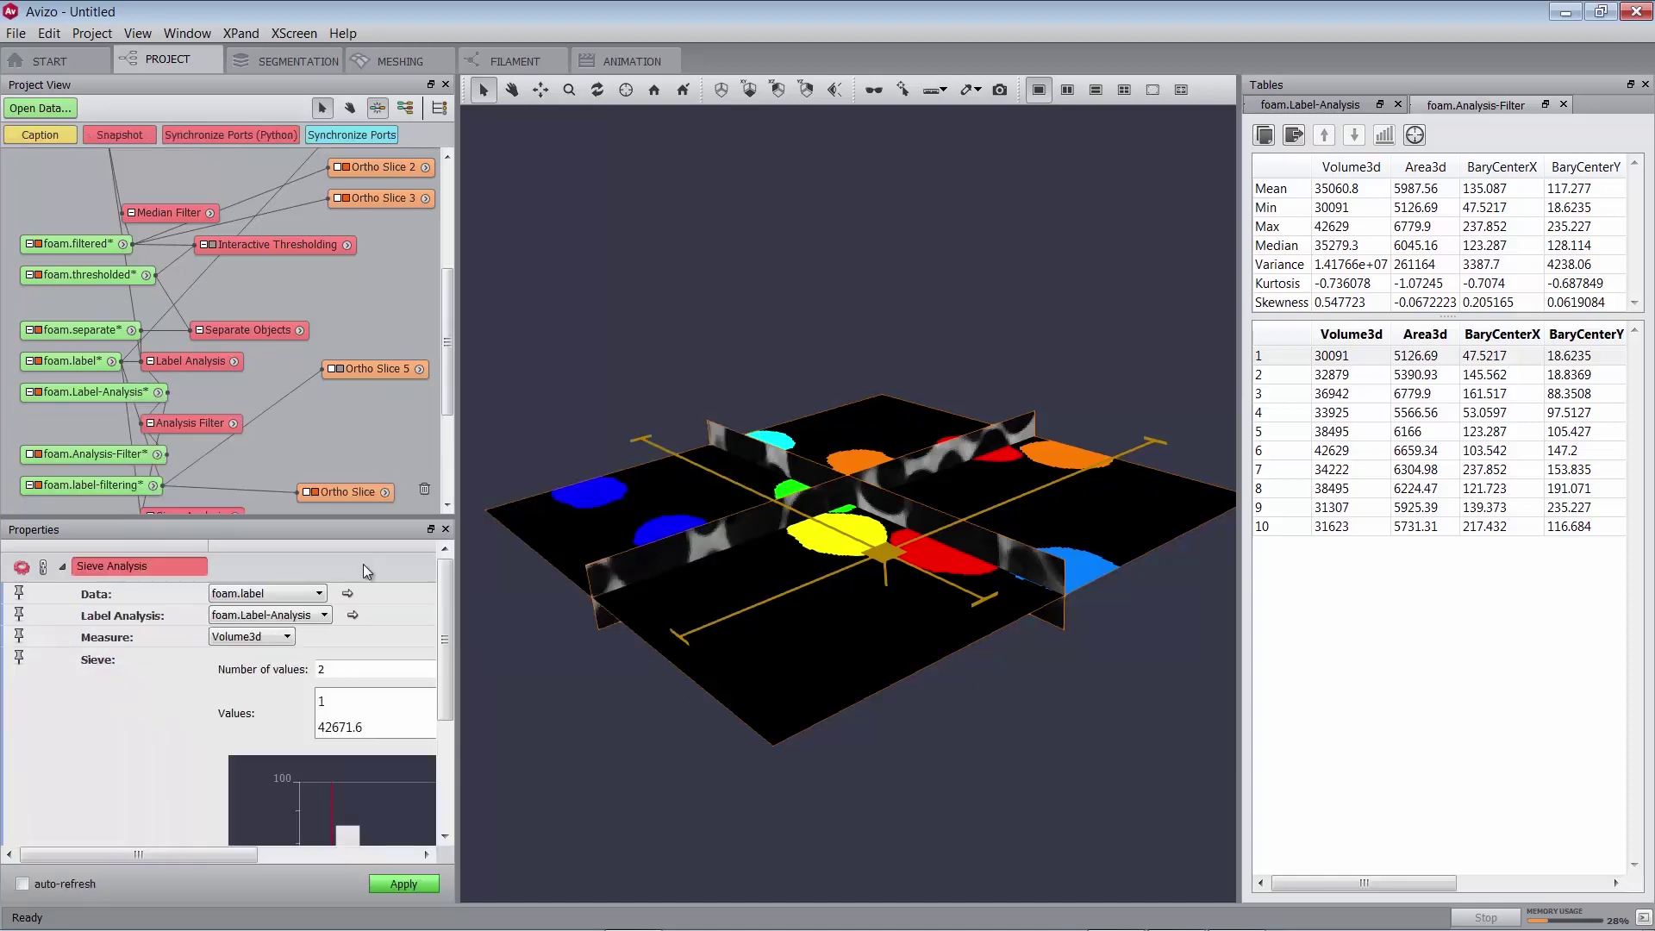
left_click(257, 593)
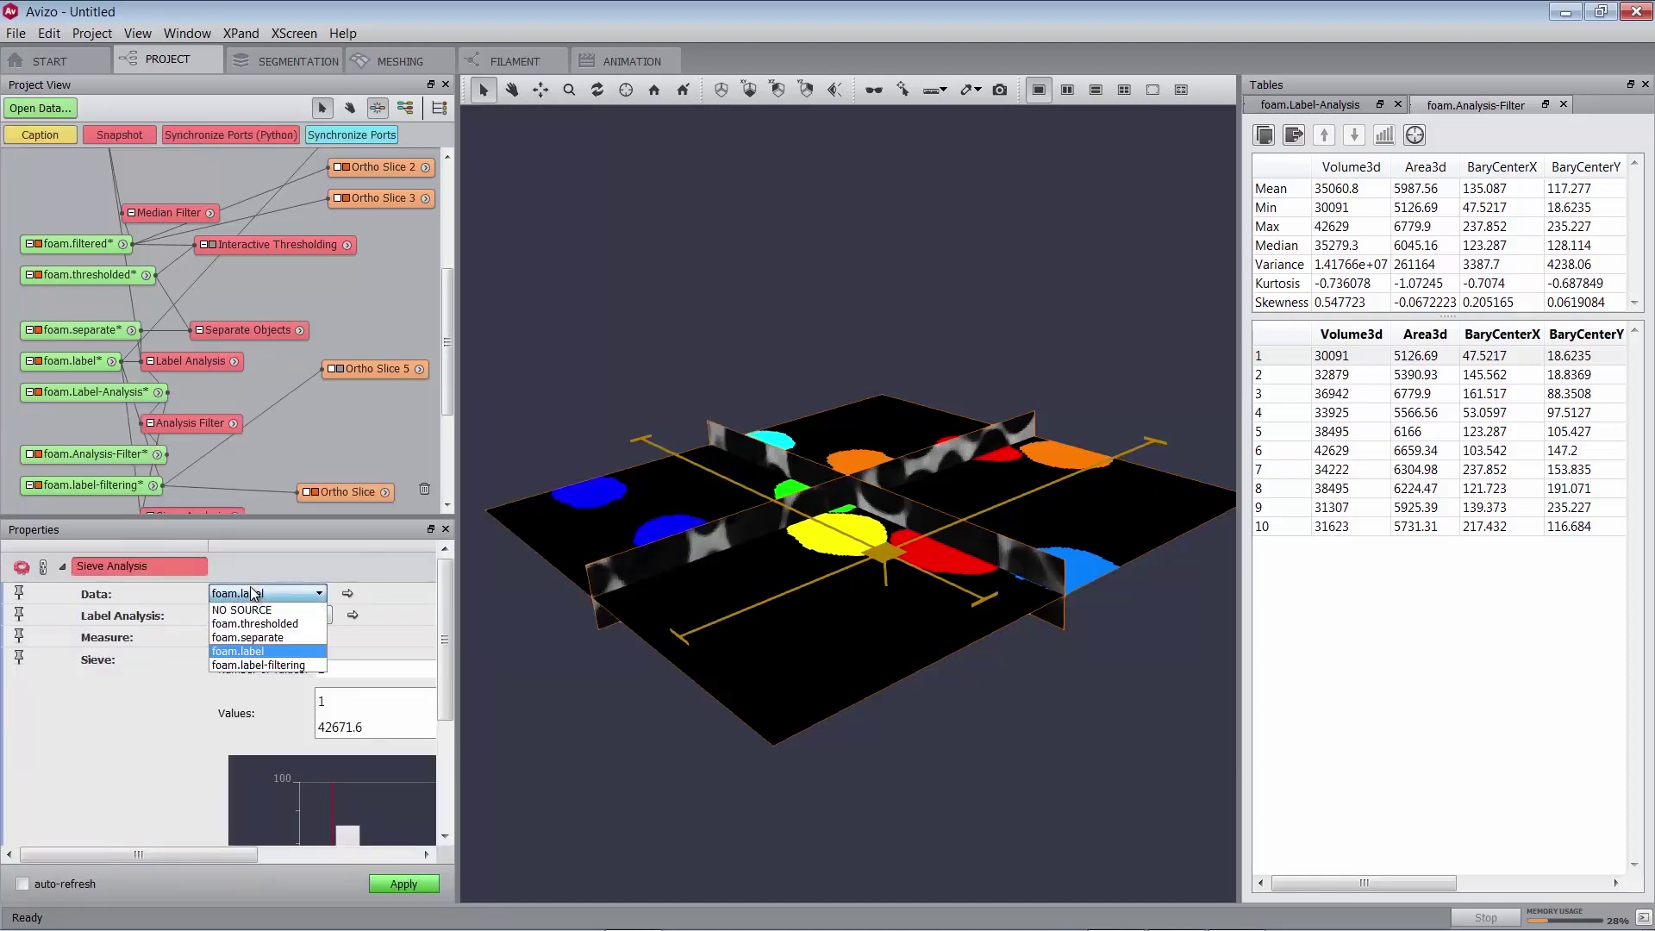
left_click(255, 593)
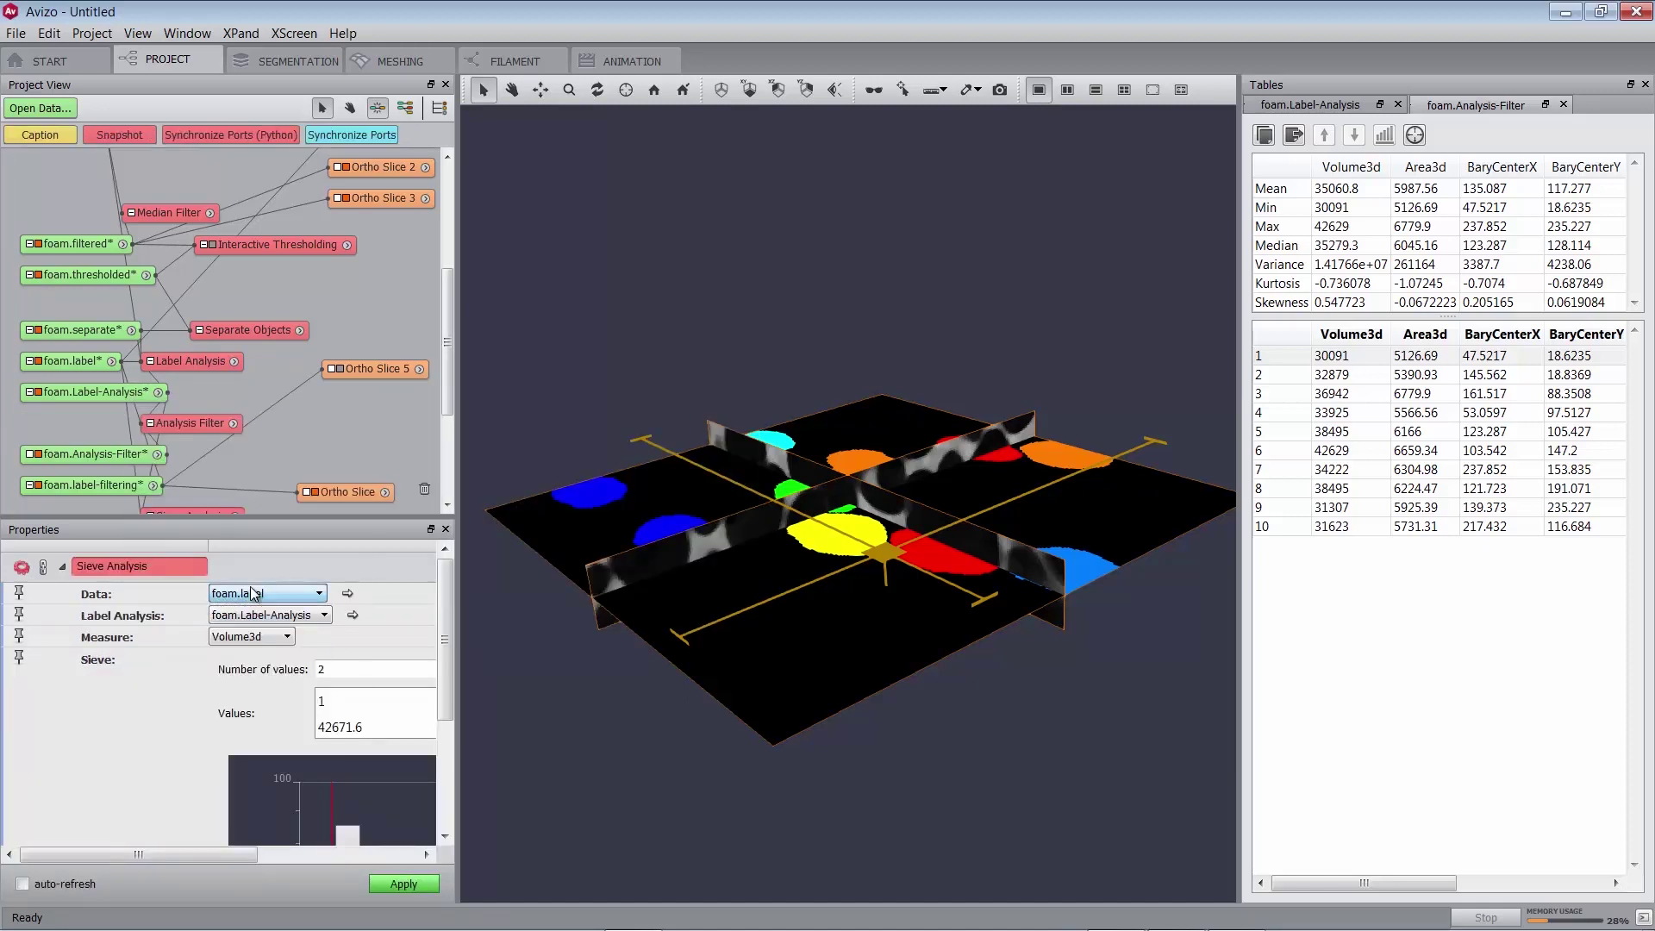
Set the sieve to 4 values and auto-detect them from the Volume3d histogram.
left_click(338, 671)
type("4")
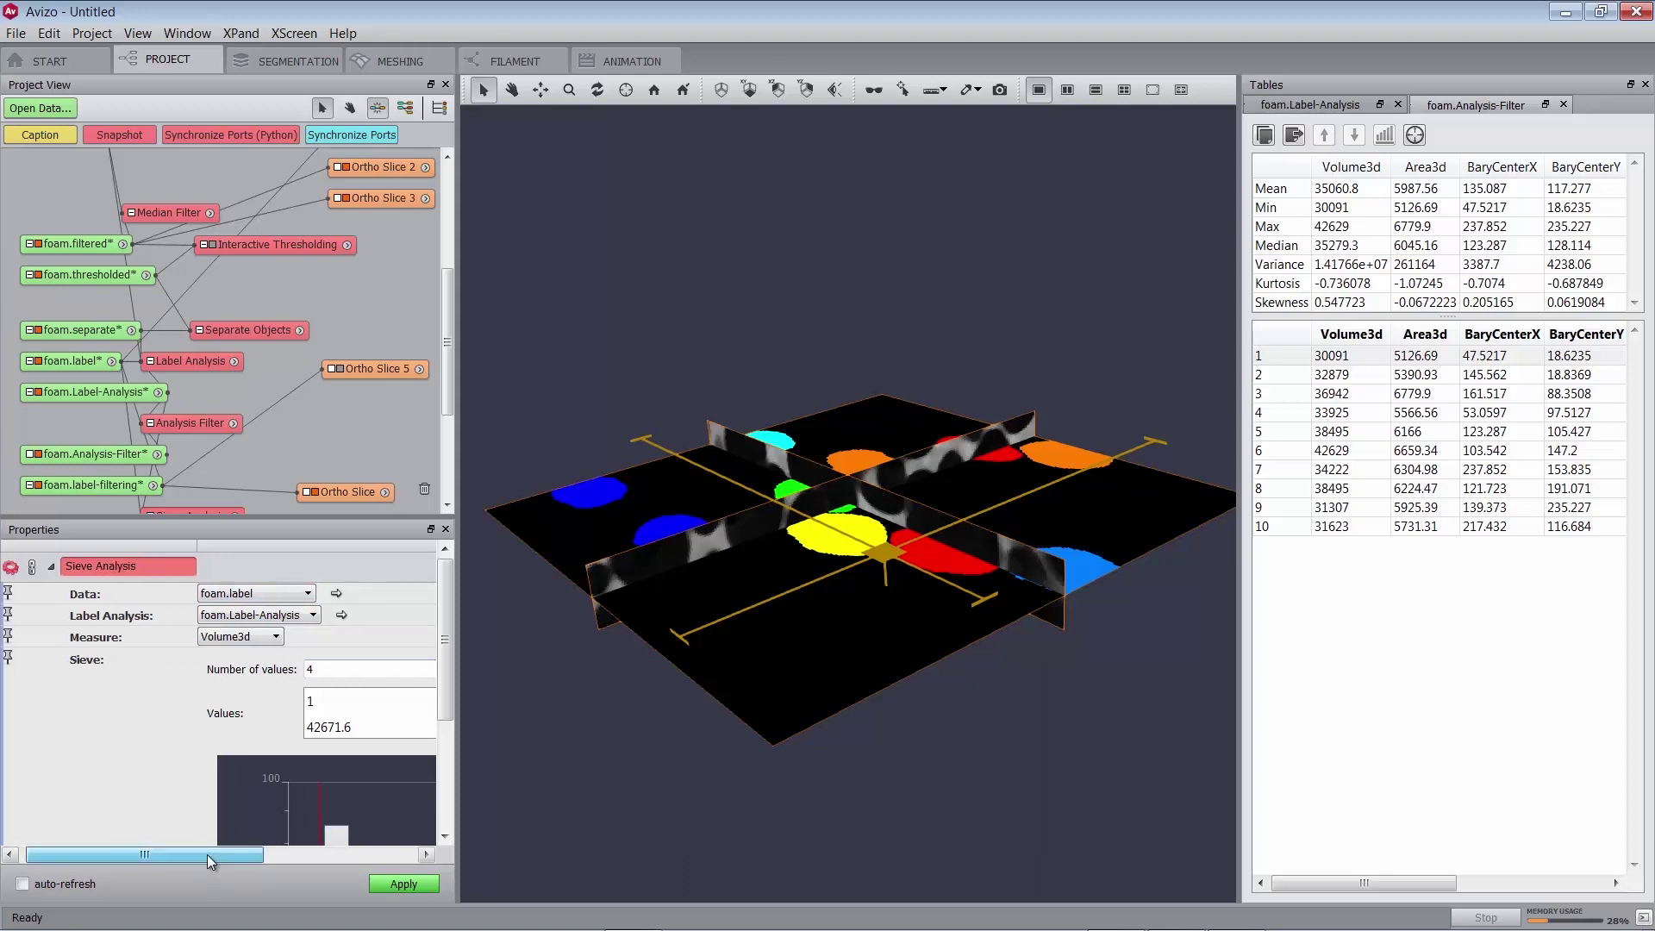
left_click_drag(207, 855, 326, 853)
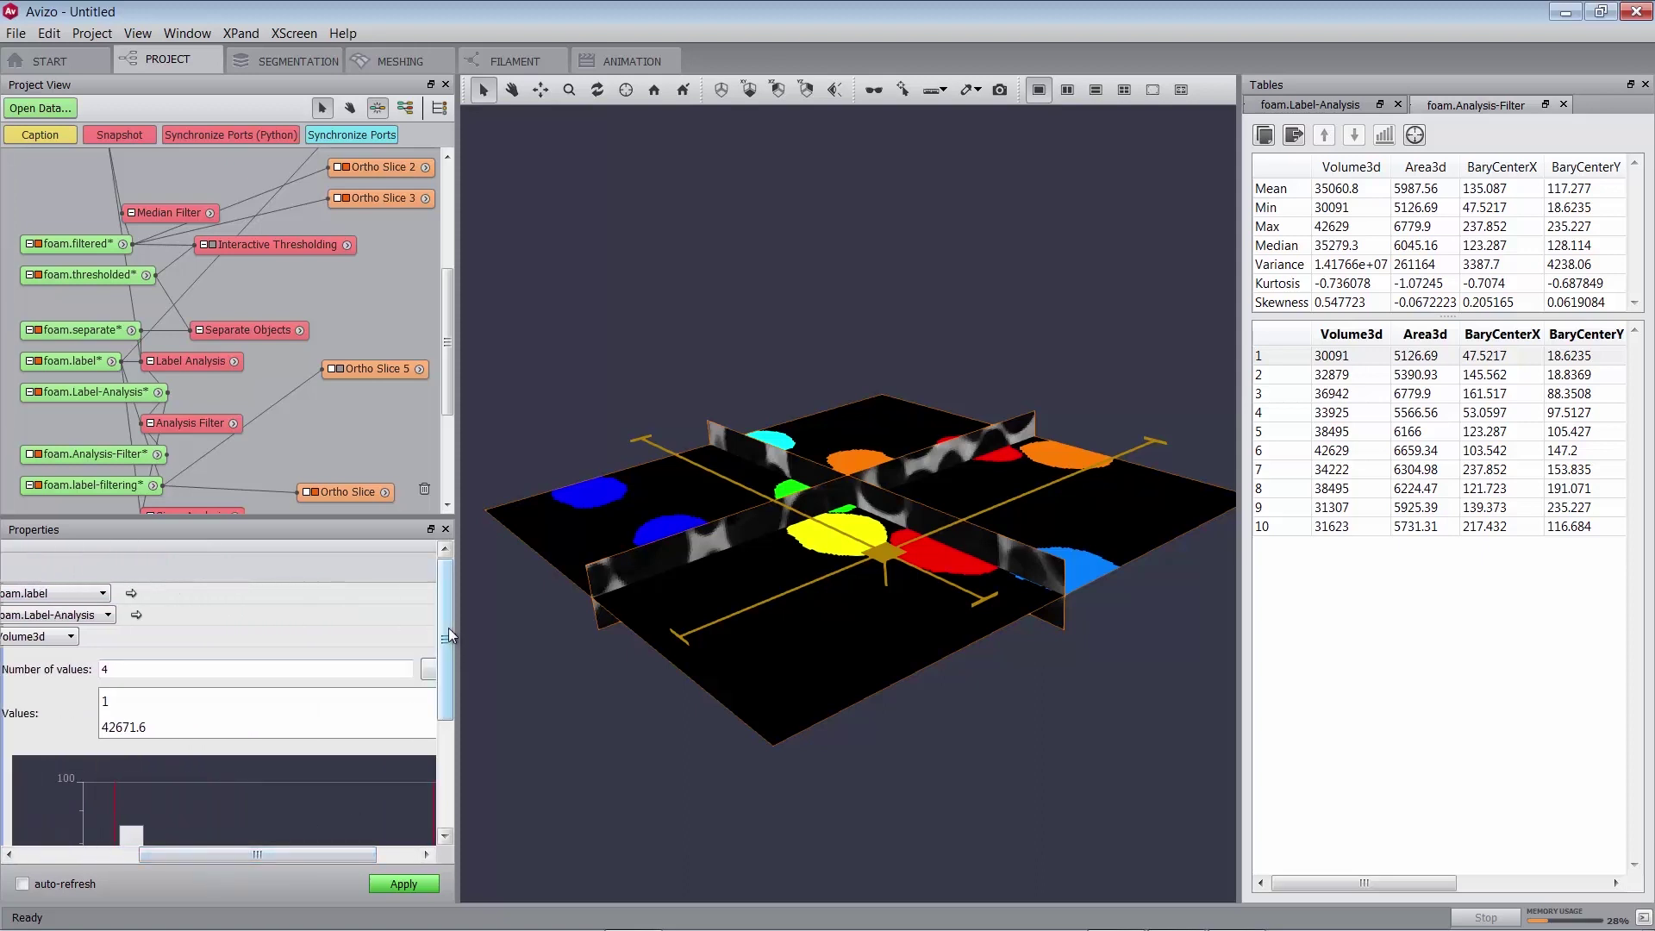
left_click_drag(448, 628, 432, 726)
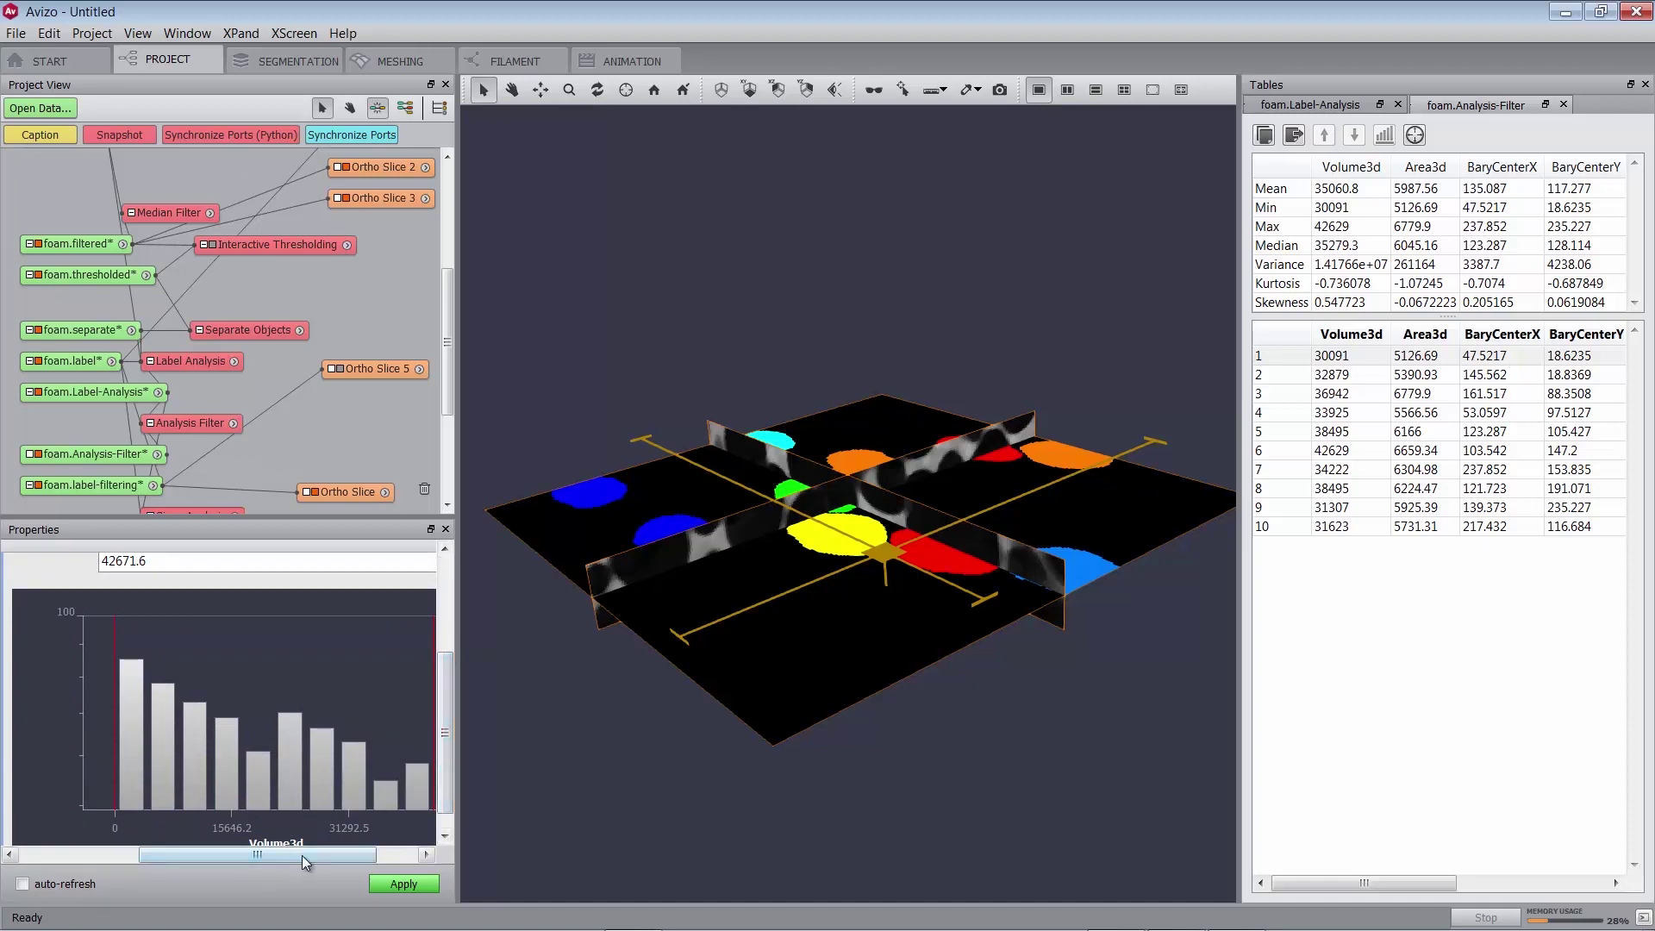
left_click_drag(302, 855, 341, 855)
left_click_drag(449, 719, 446, 675)
left_click(414, 583)
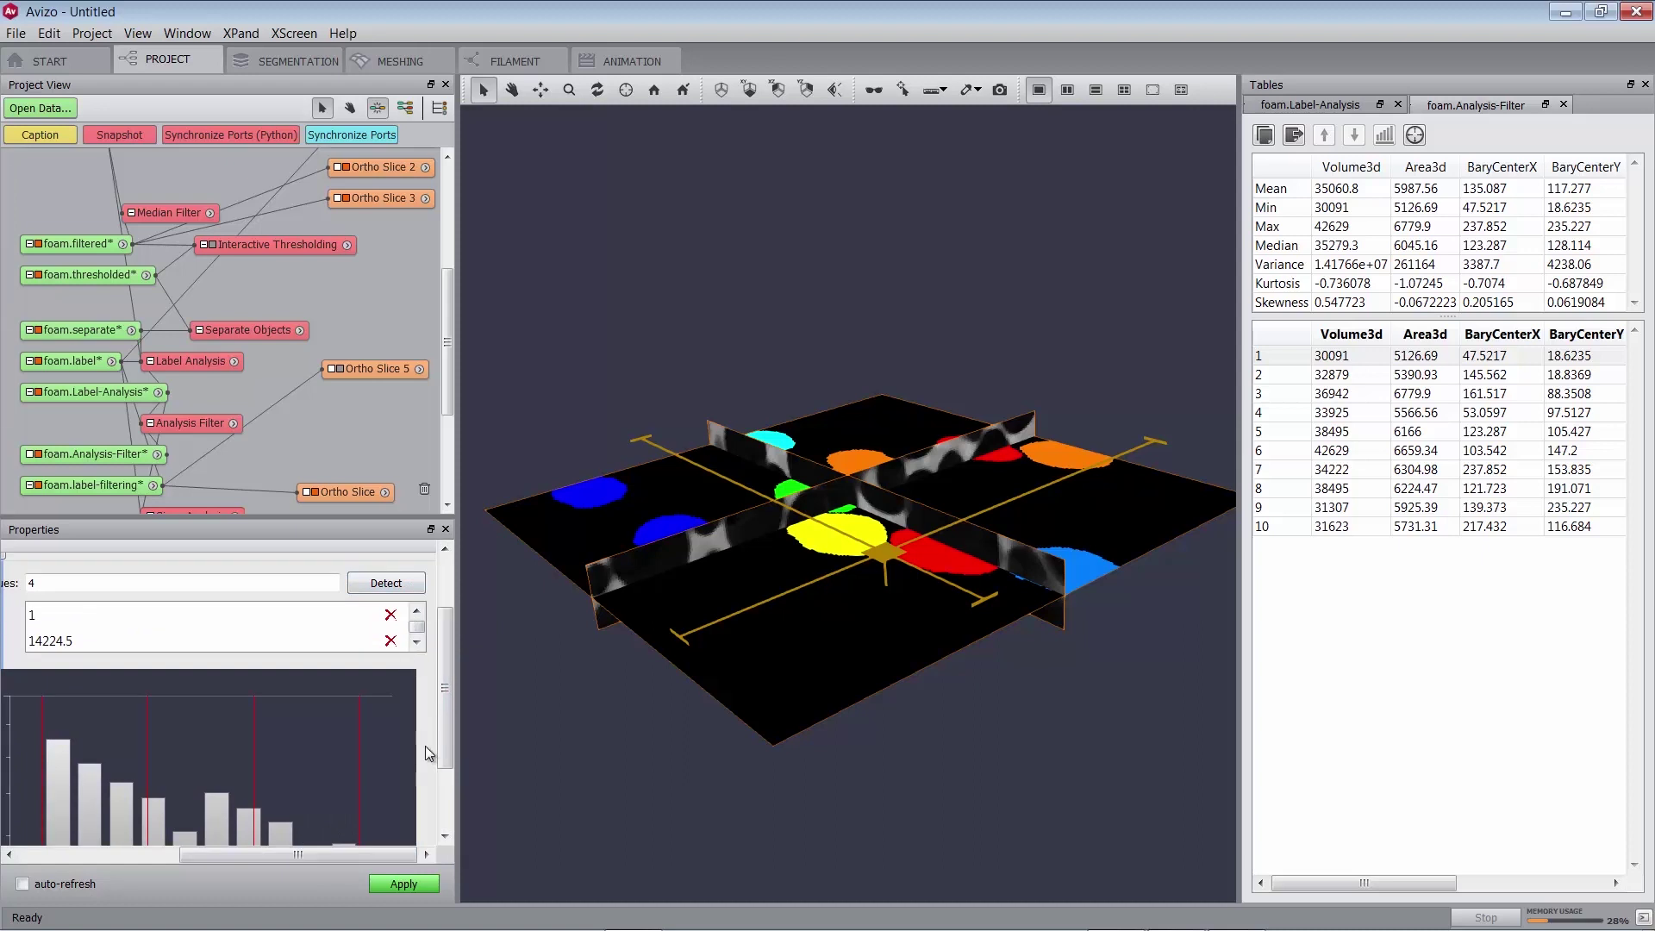
Apply the sieve to create foam.Sieved, add a Volume Rendering of it, and close the Label-Analysis table.
left_click(405, 884)
left_click_drag(450, 320, 445, 401)
left_click(86, 483)
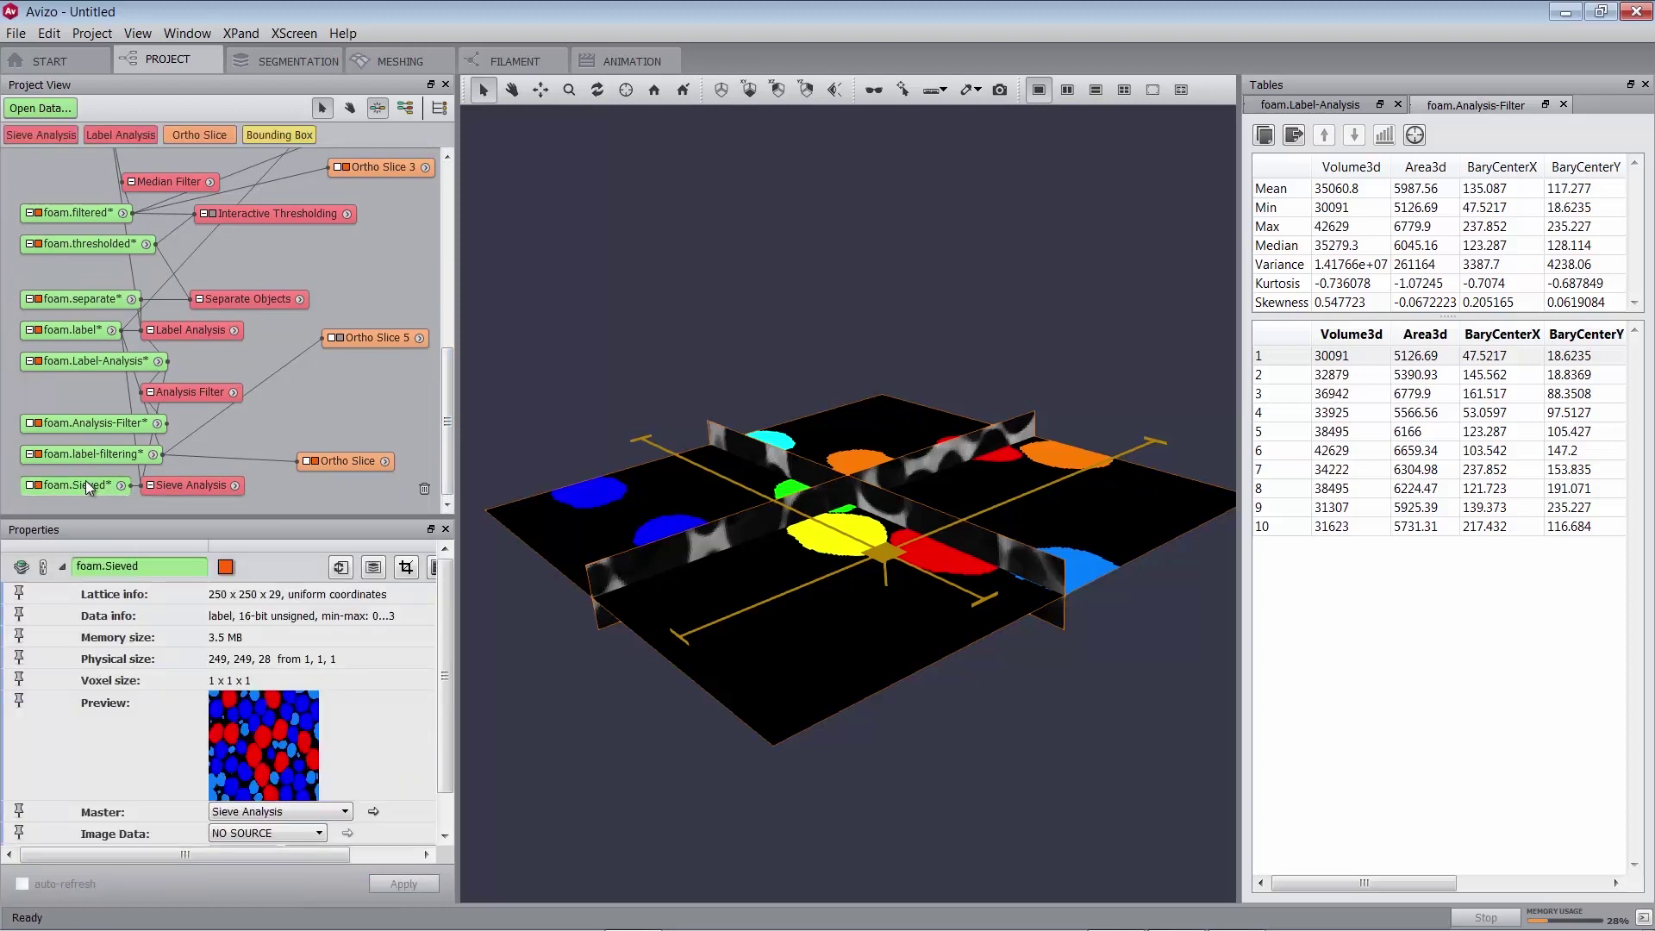
right_click(72, 485)
type("volume ren")
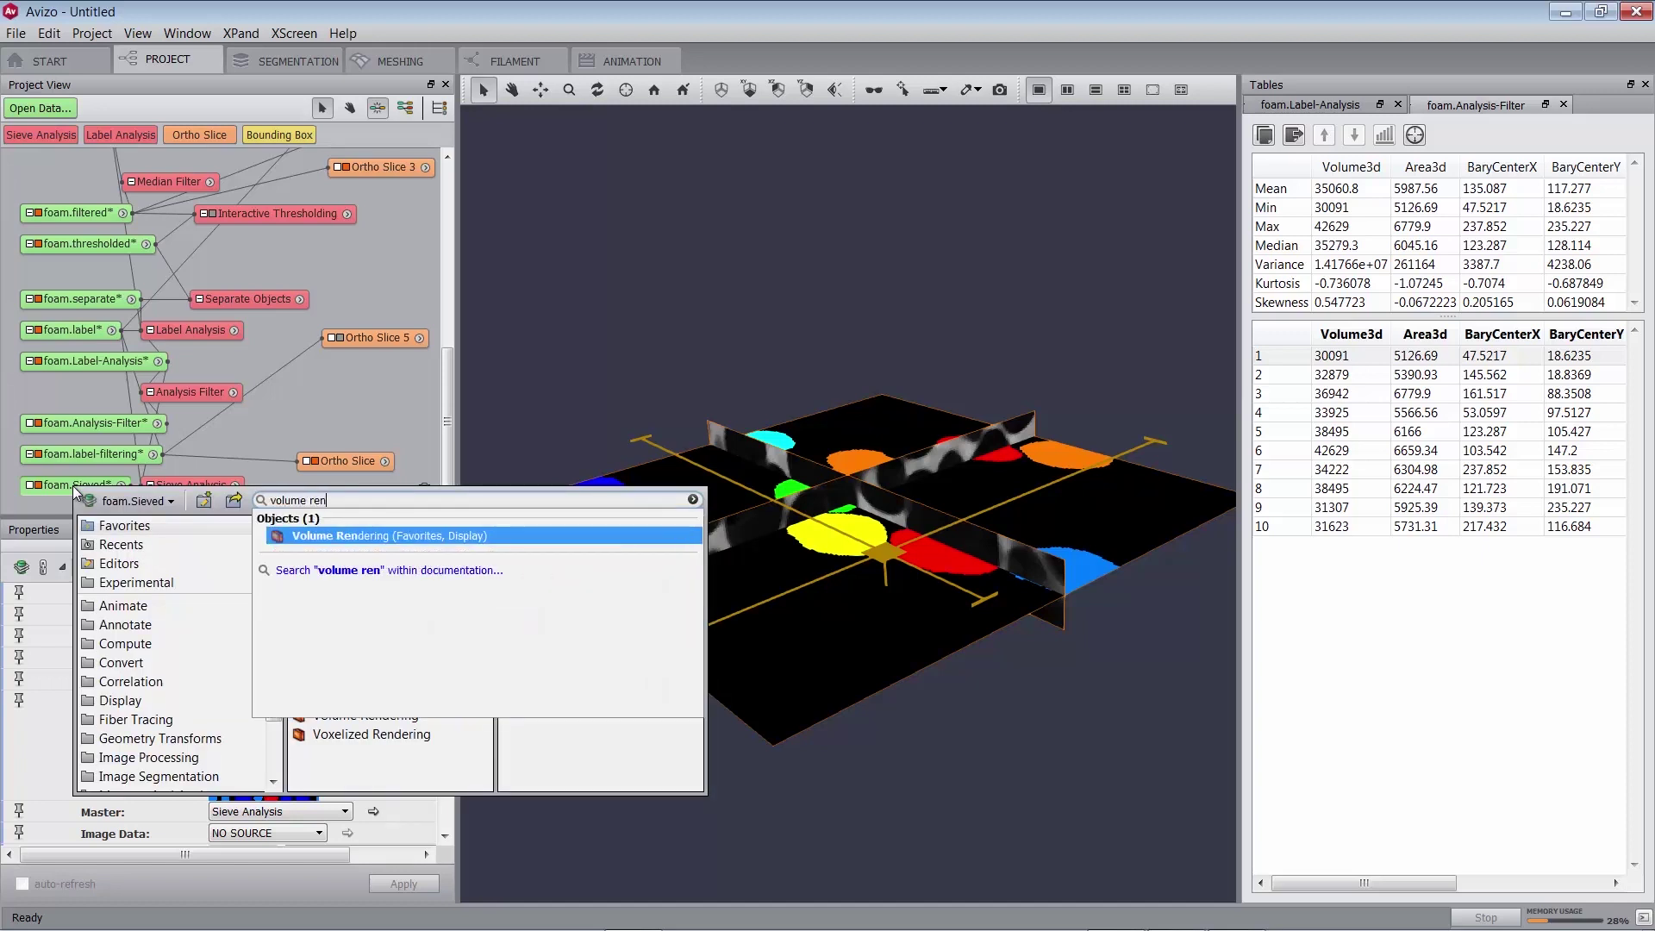
key("Return")
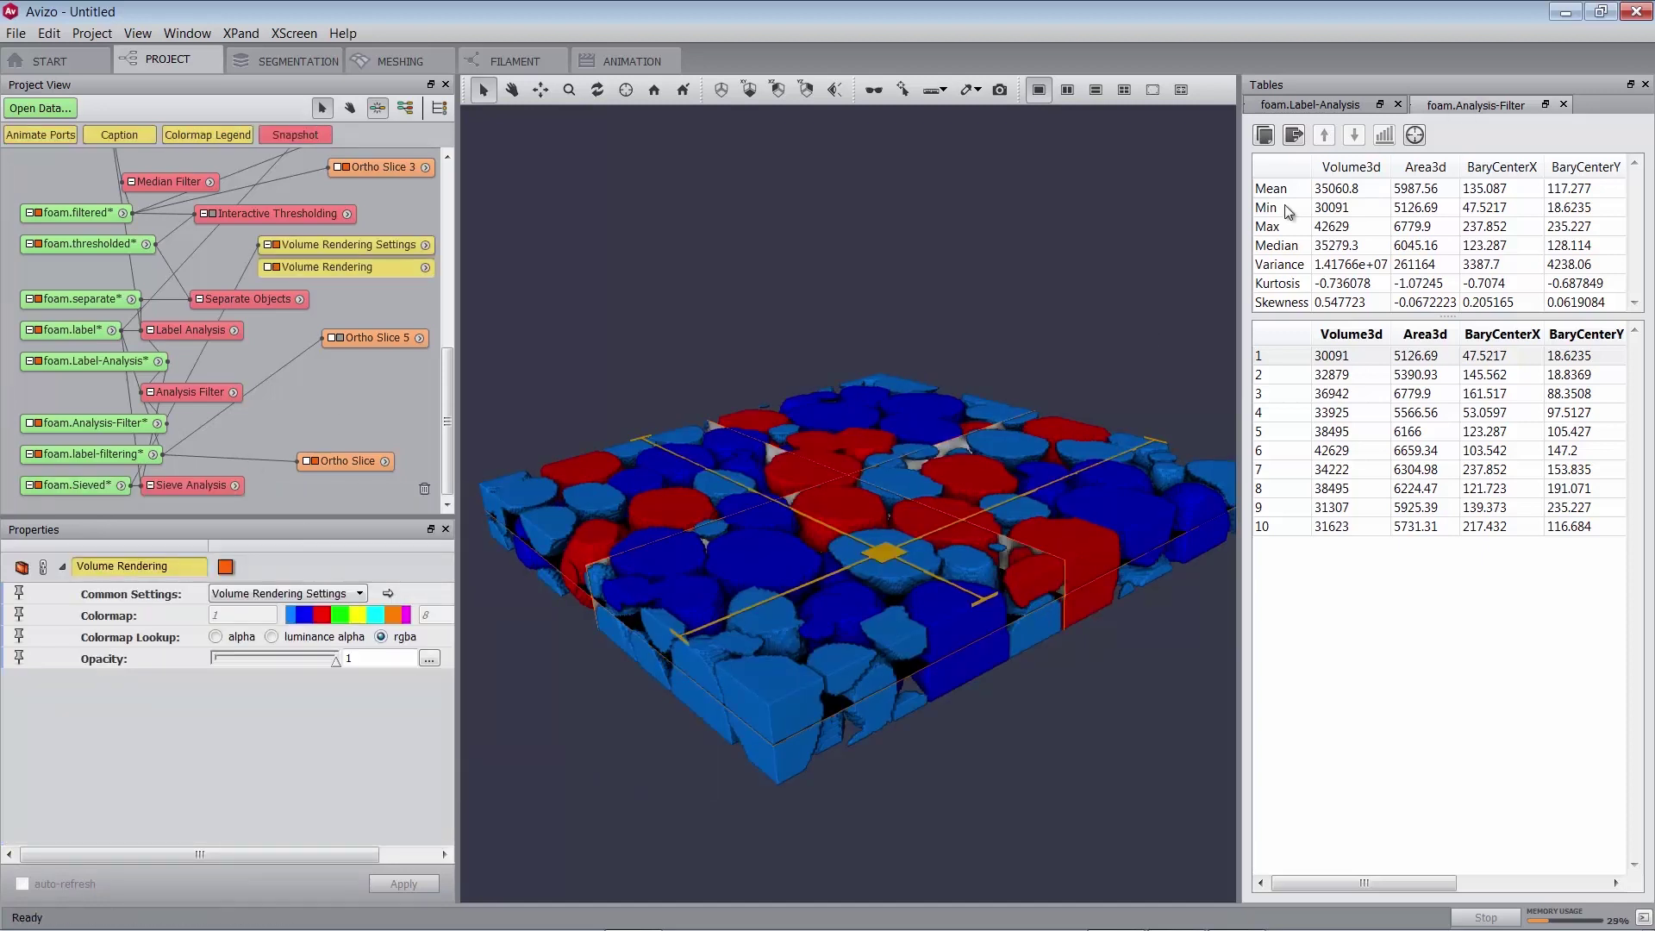
left_click(1397, 104)
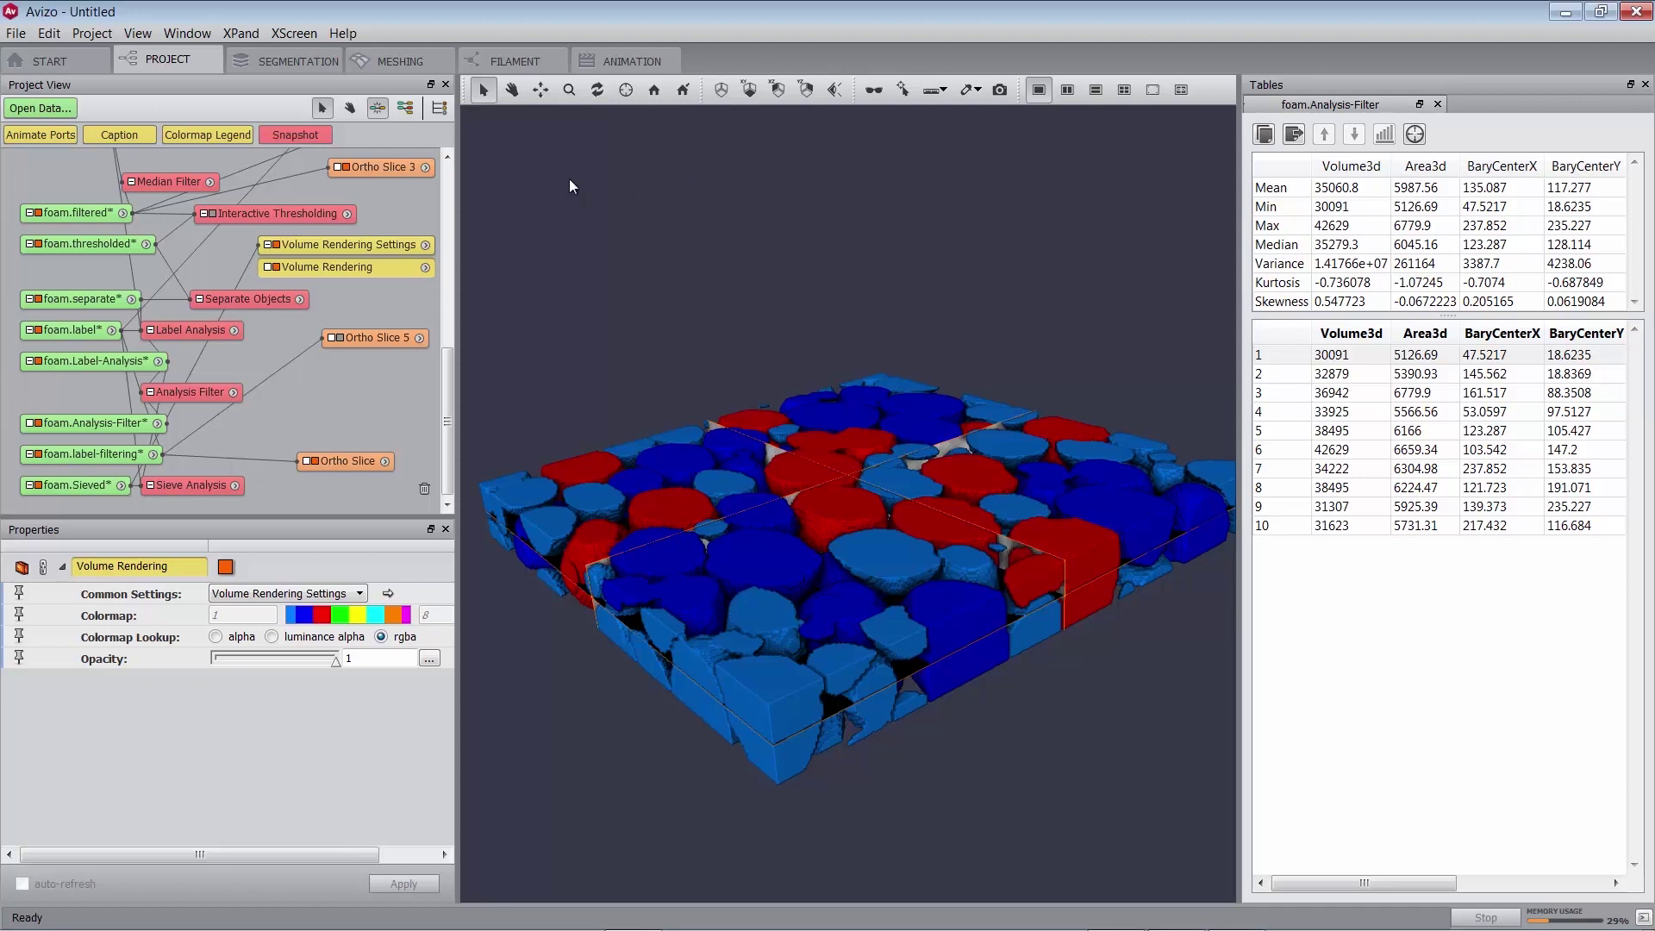
Hide the foam.Sieved volume rendering and bring up the Ortho Slice's Data selection.
left_click(277, 245)
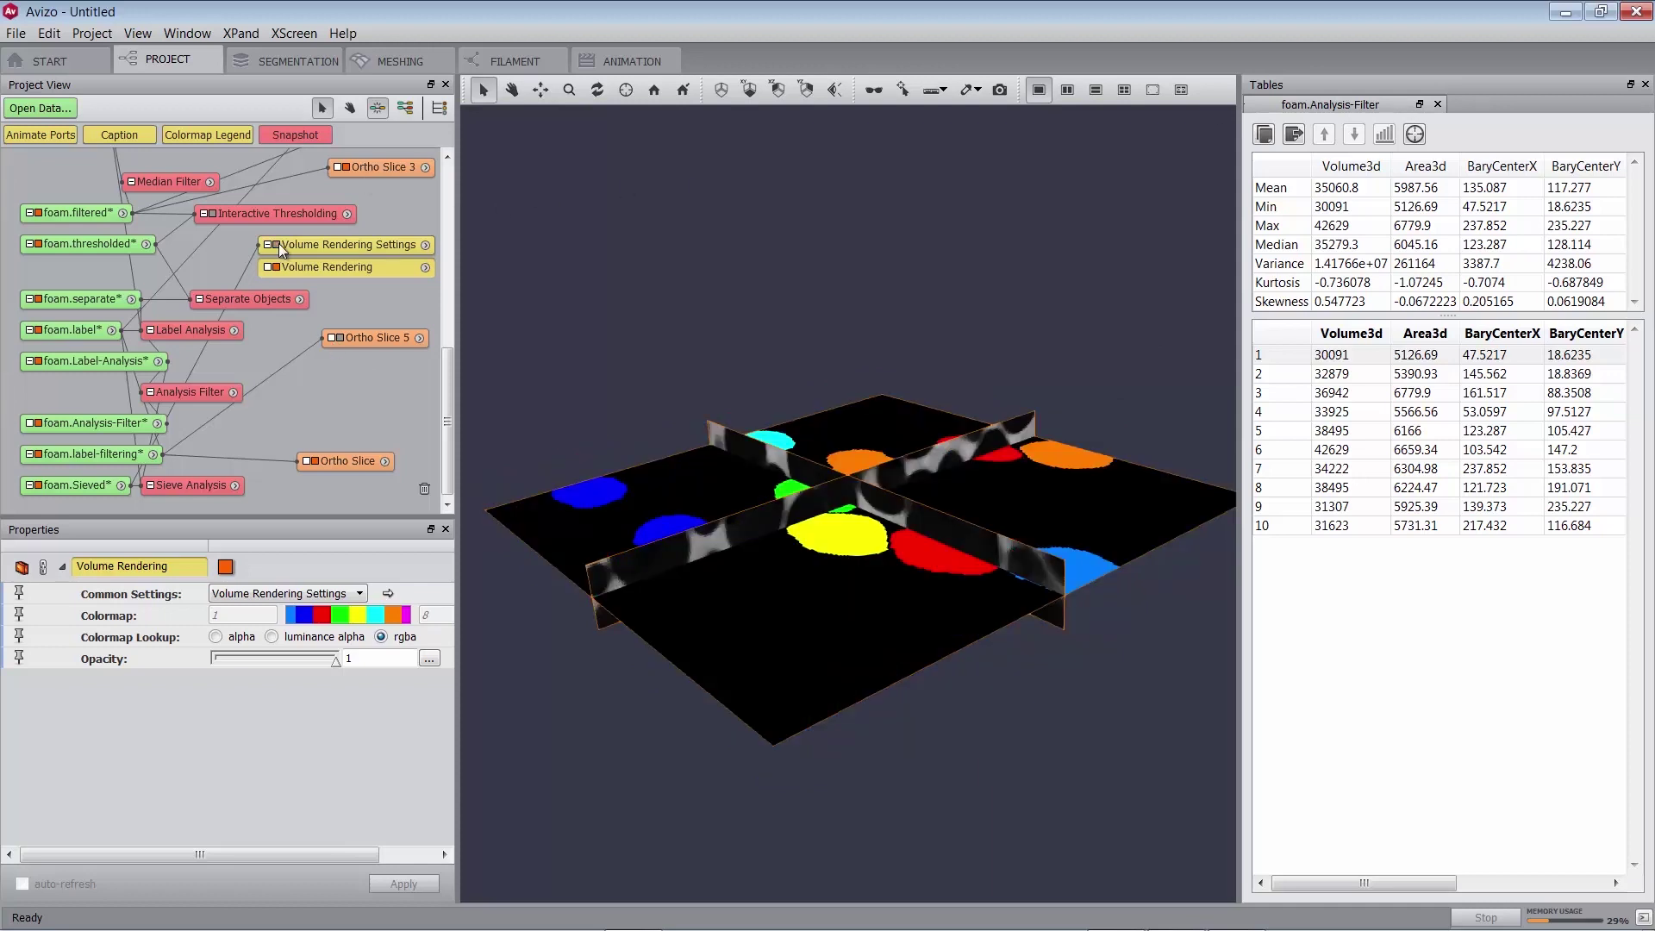
left_click(341, 464)
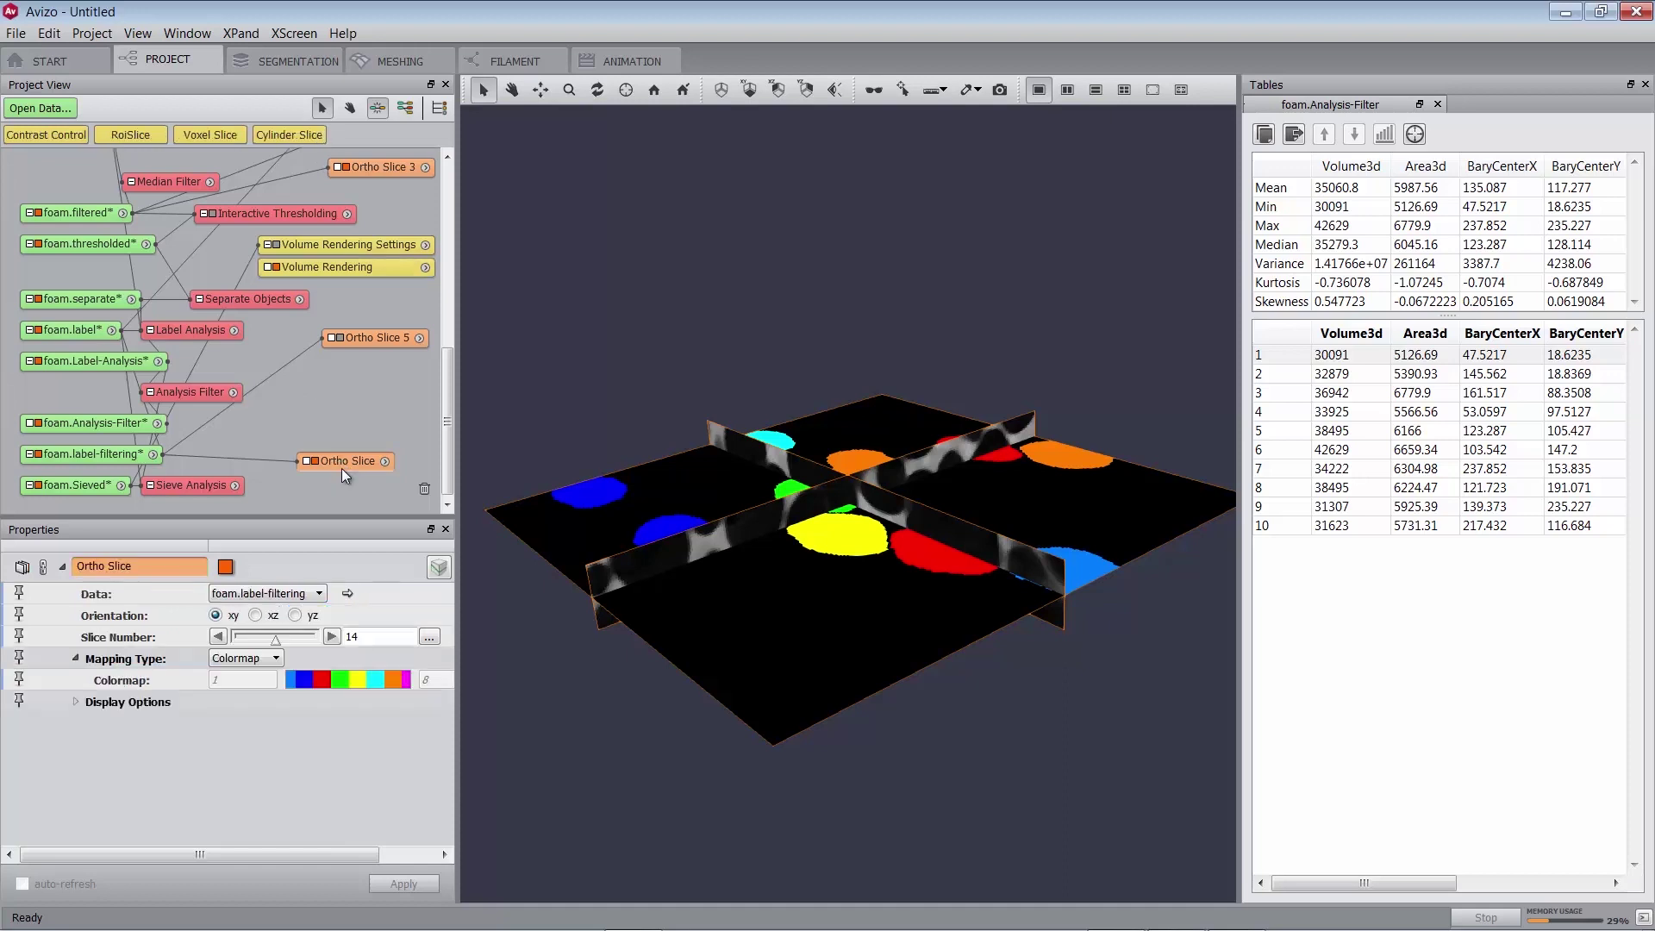
left_click(263, 594)
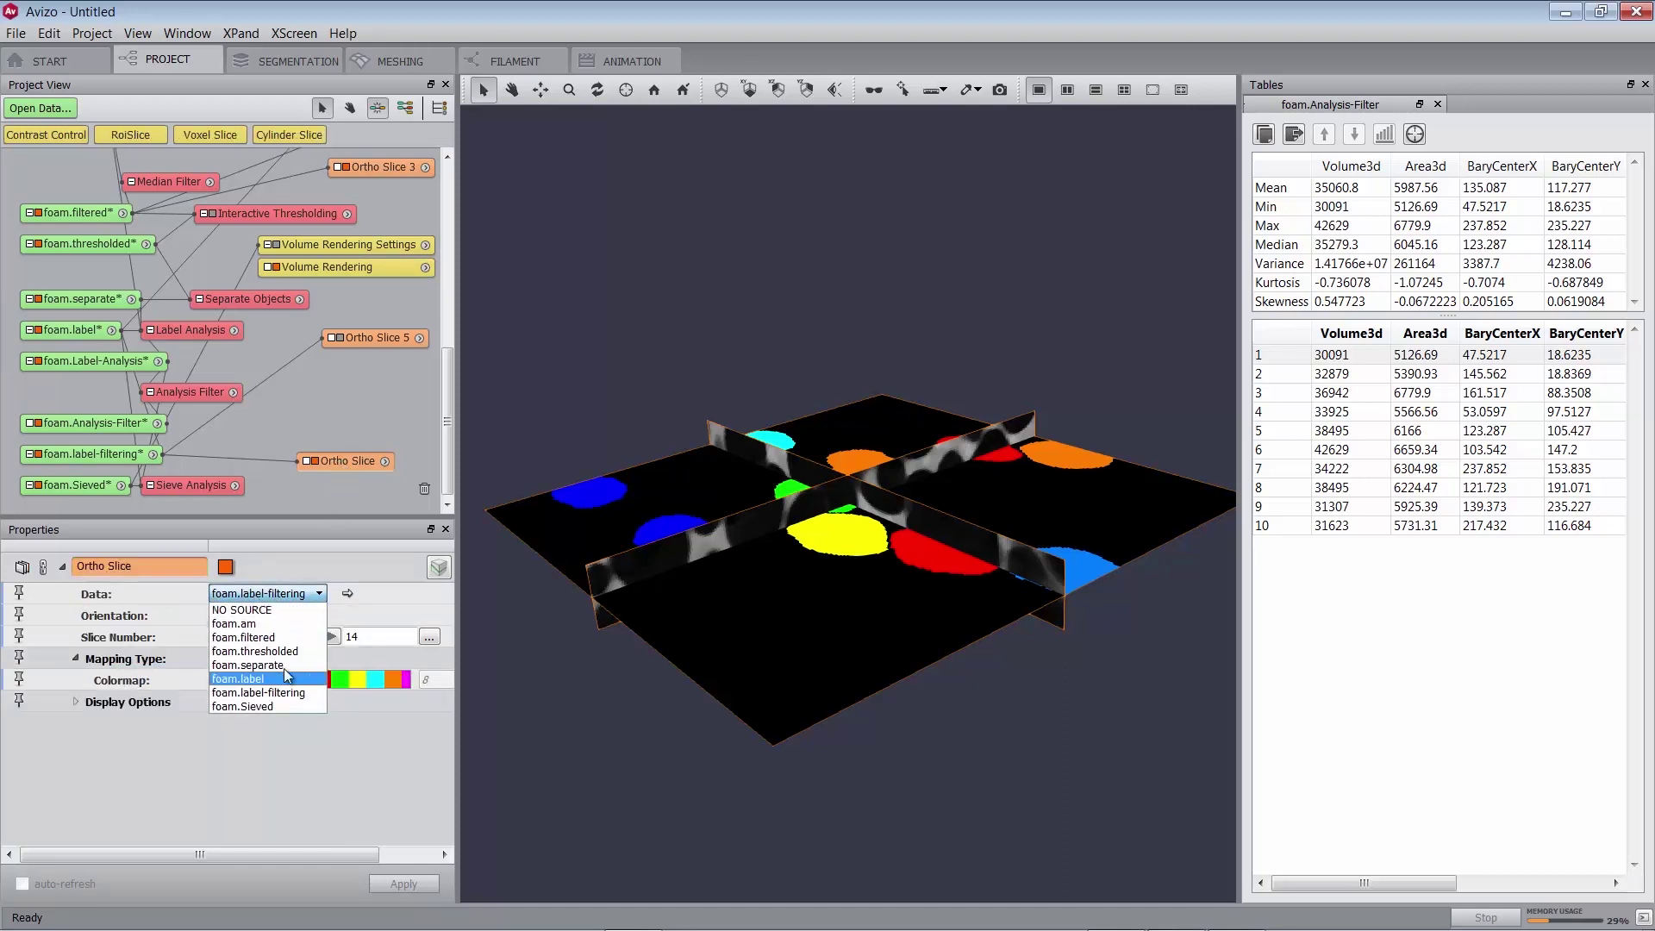